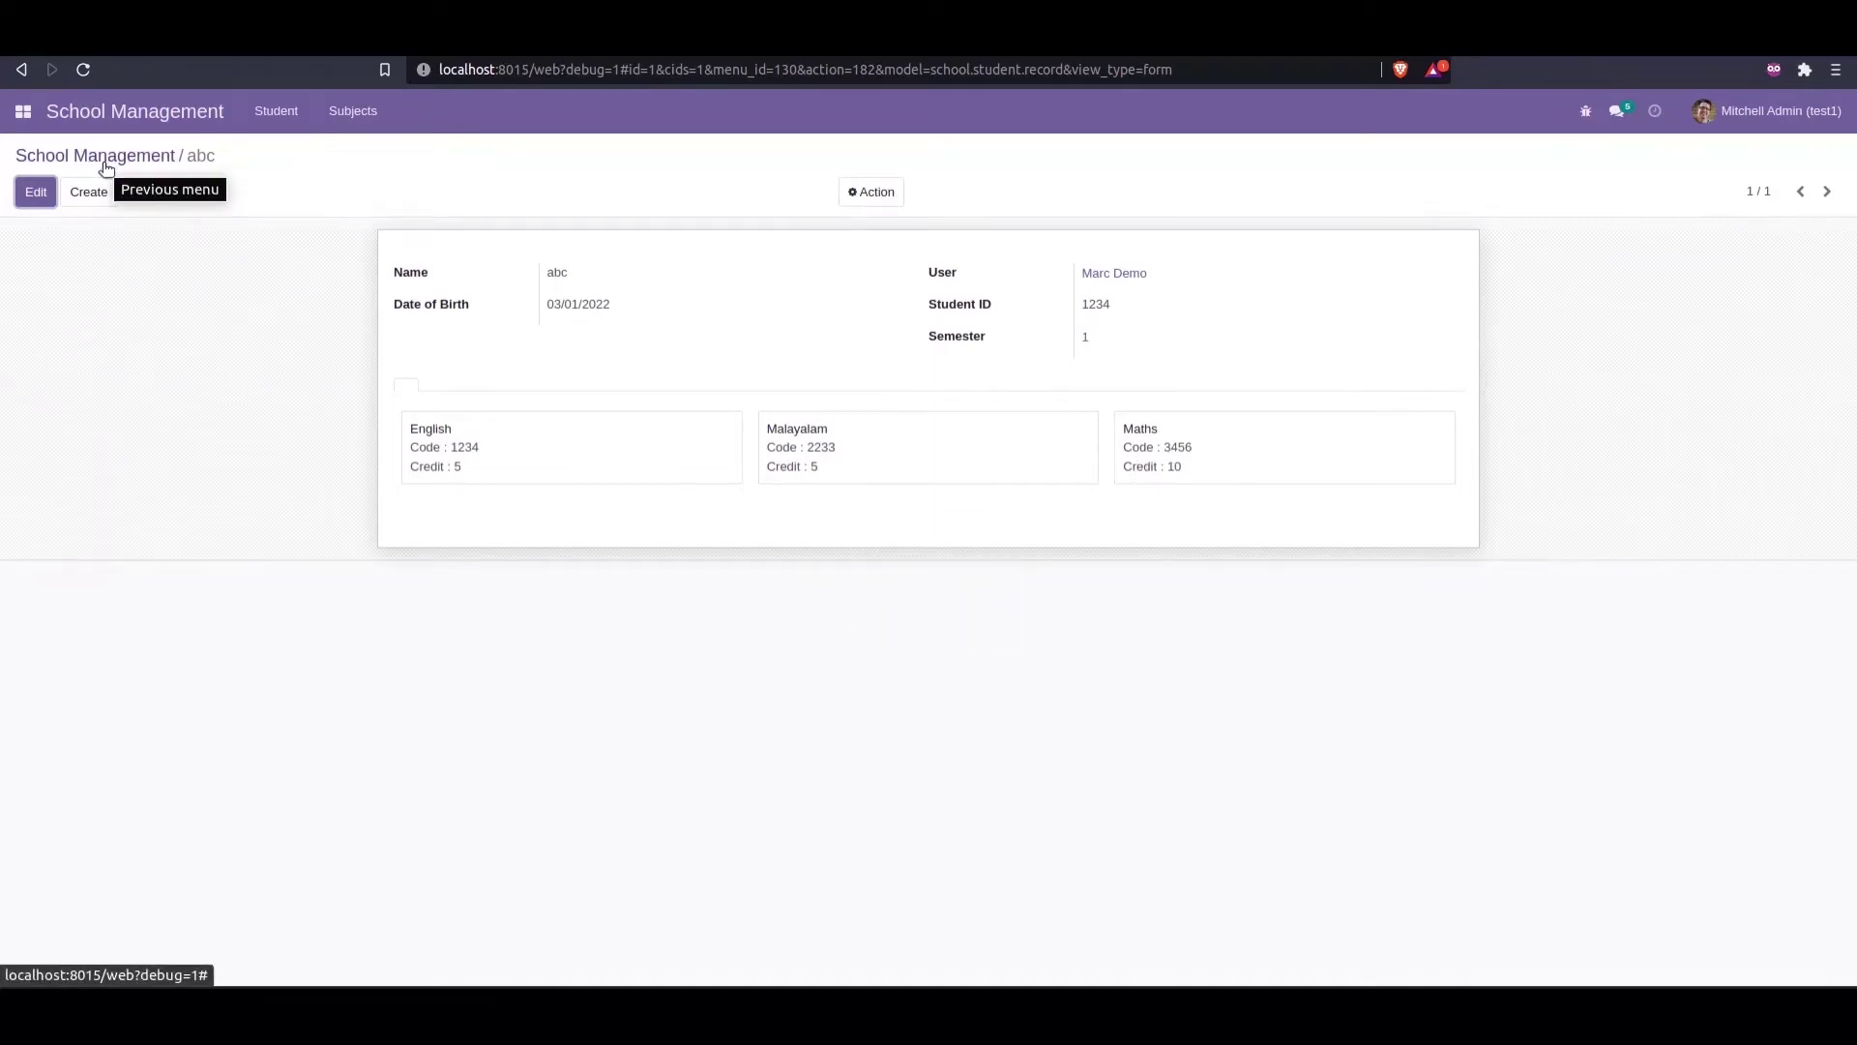
Step: Switch to the Project app and open the projects kanban view architecture via Edit View: Kanban
left_click(22, 117)
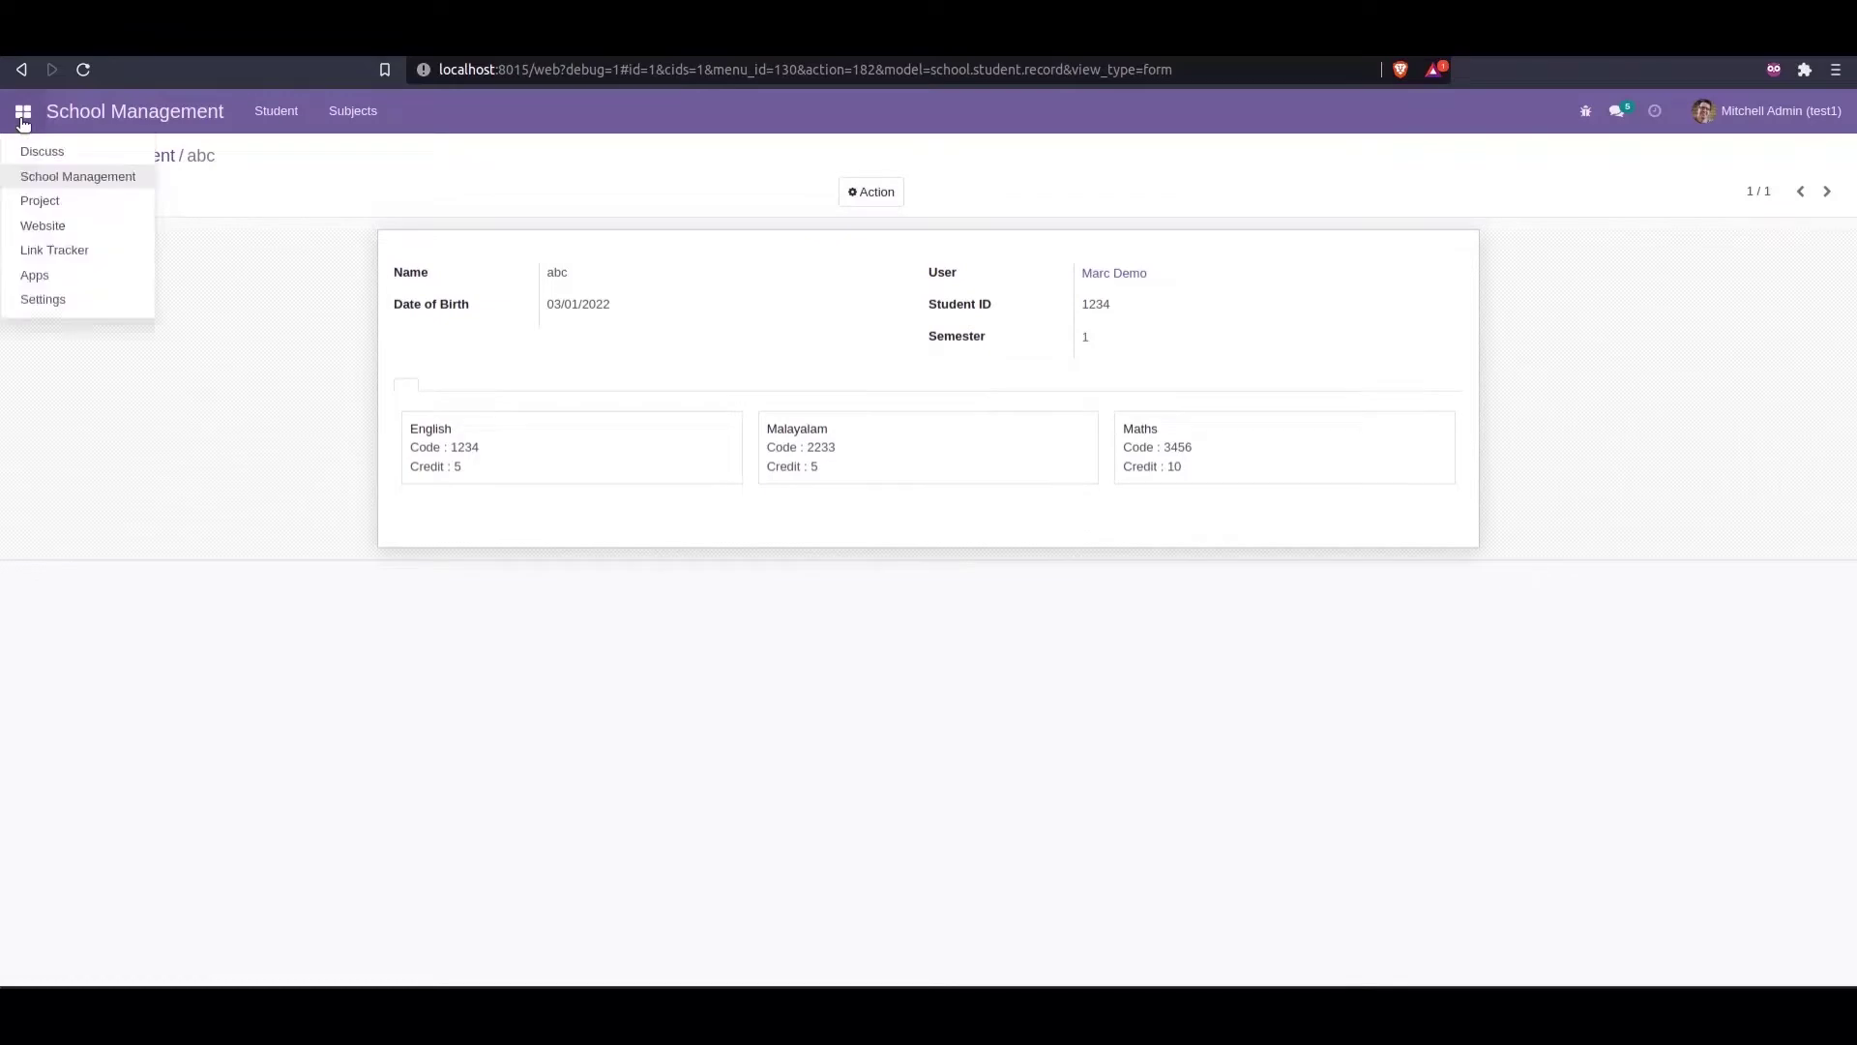
left_click(43, 200)
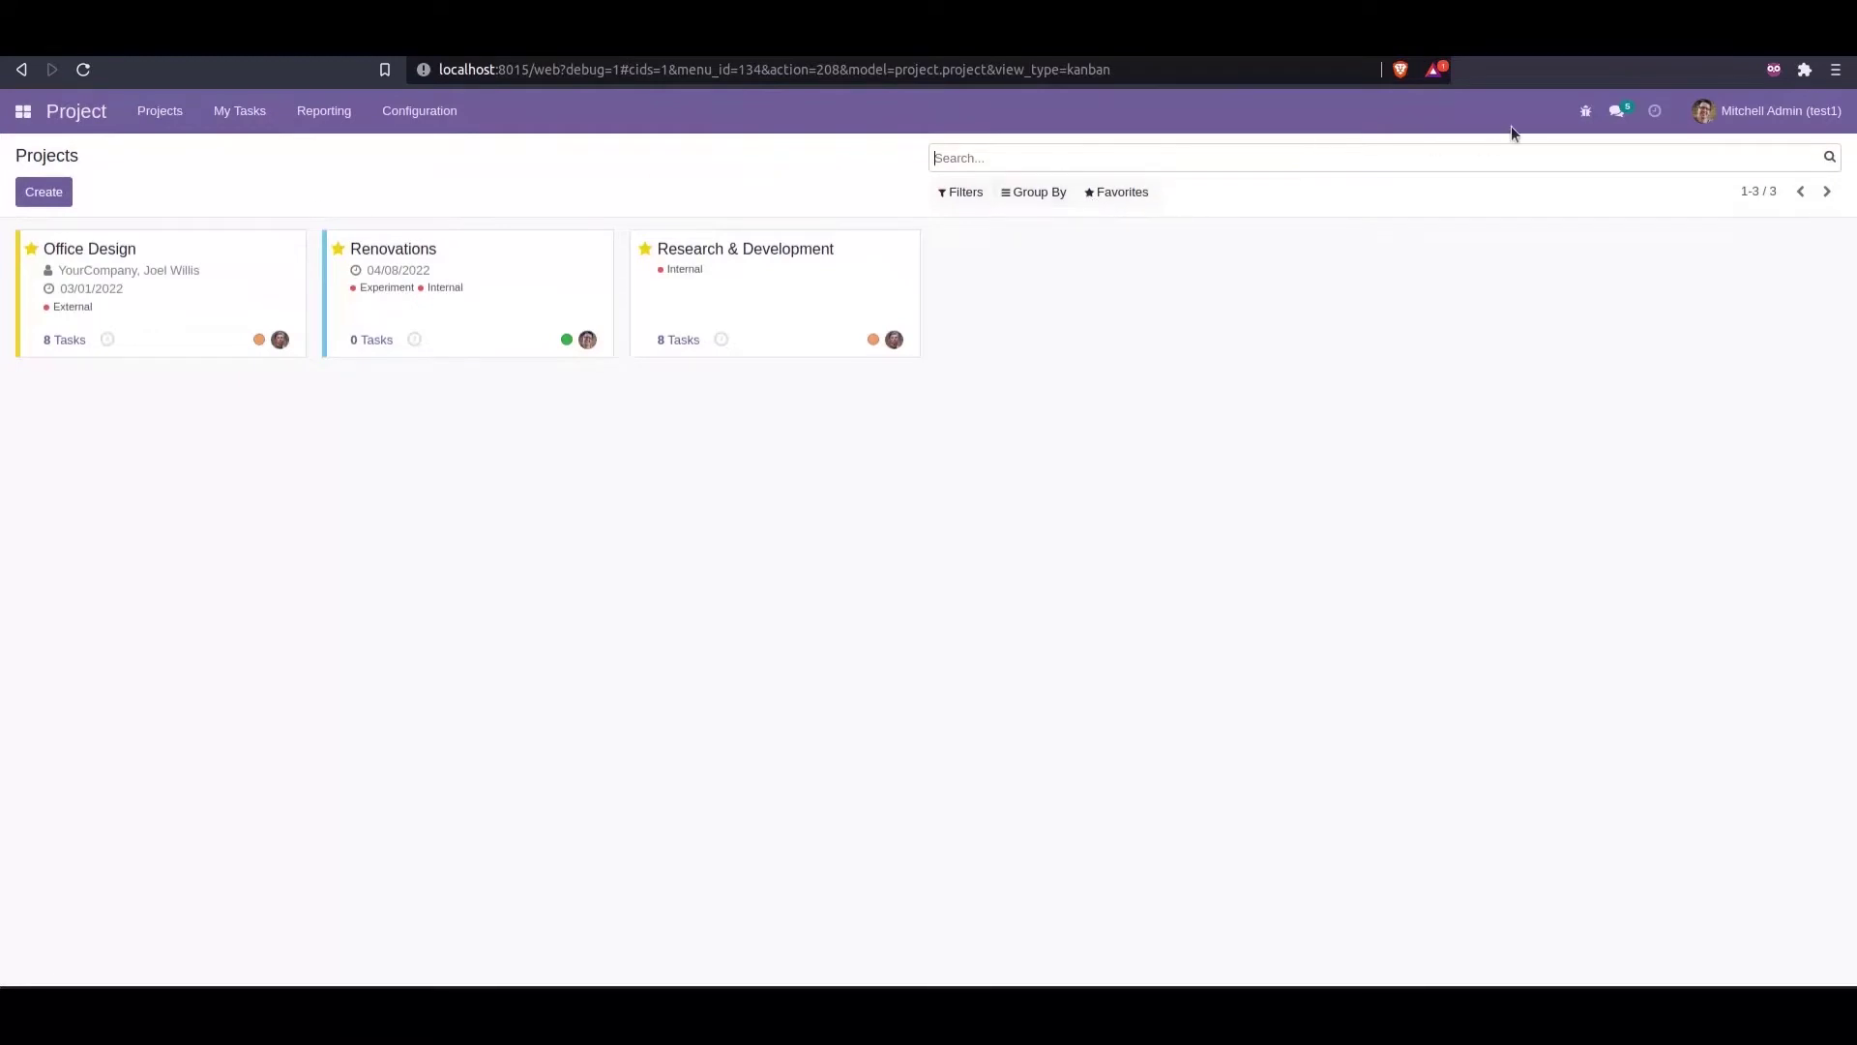
left_click(1578, 114)
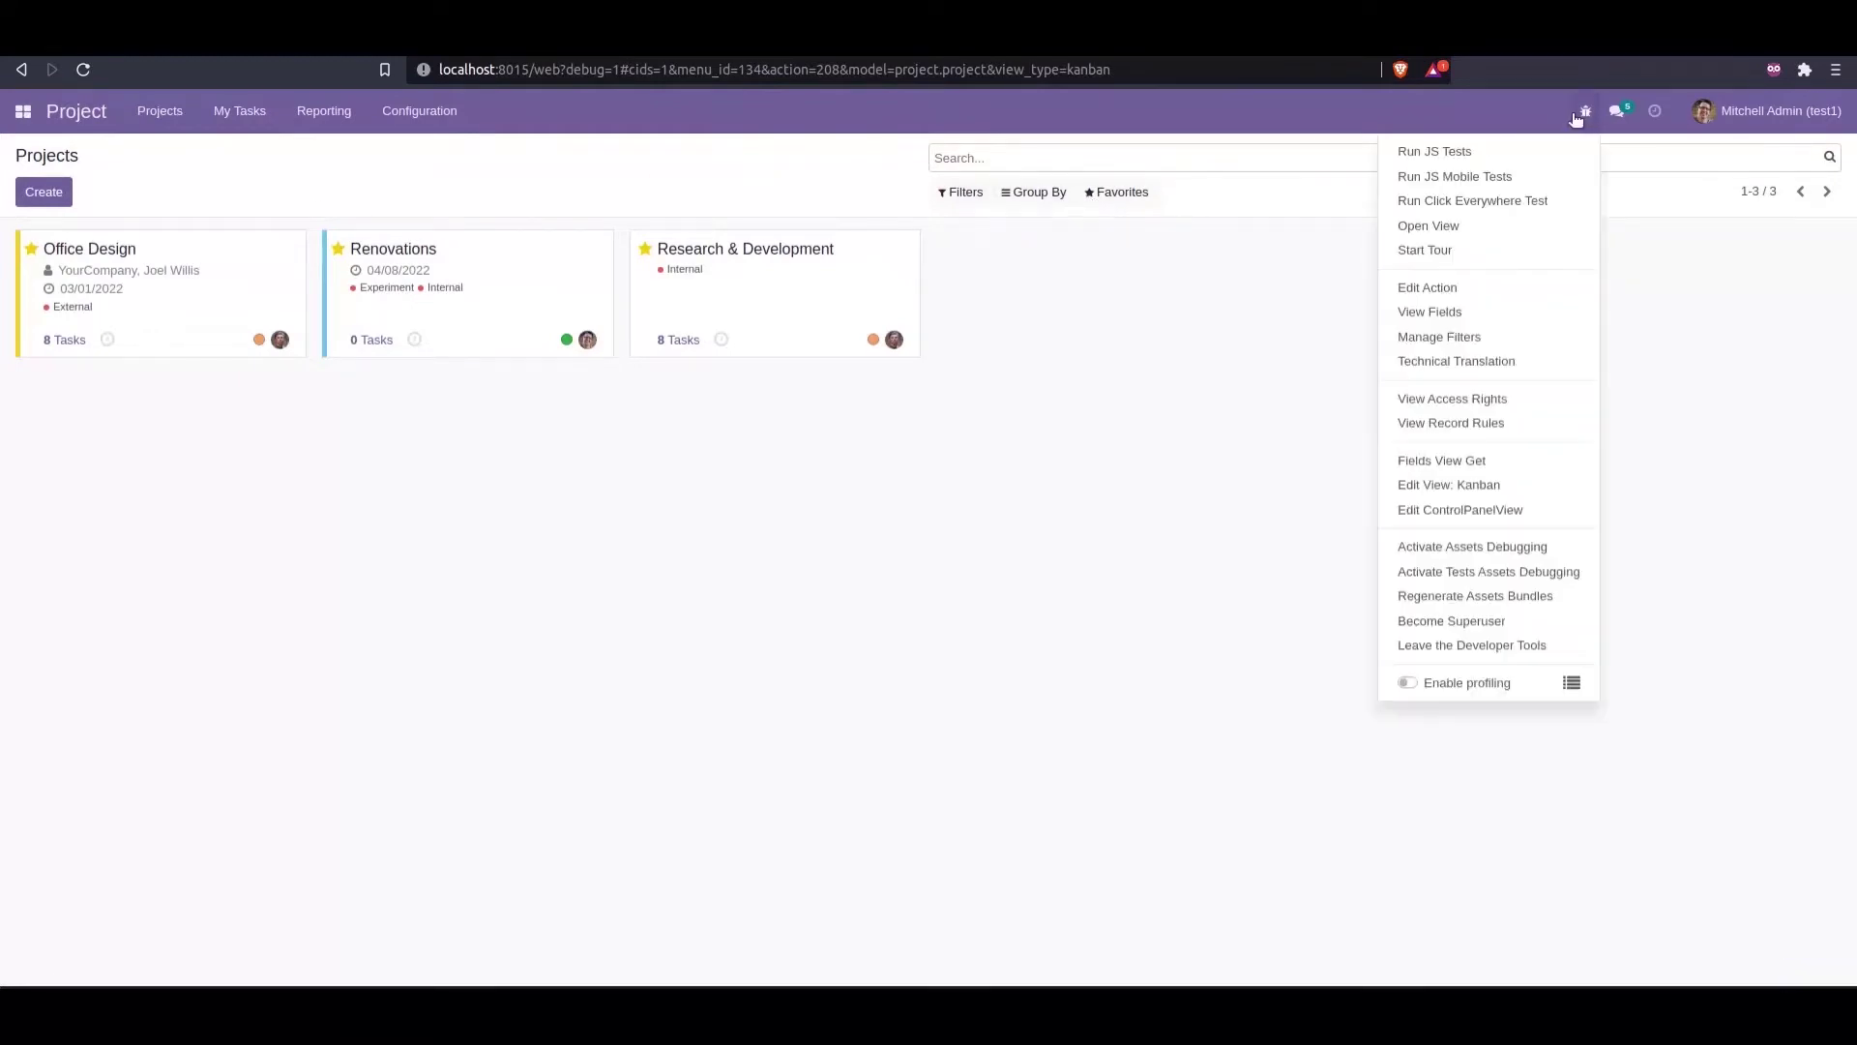
left_click(1458, 489)
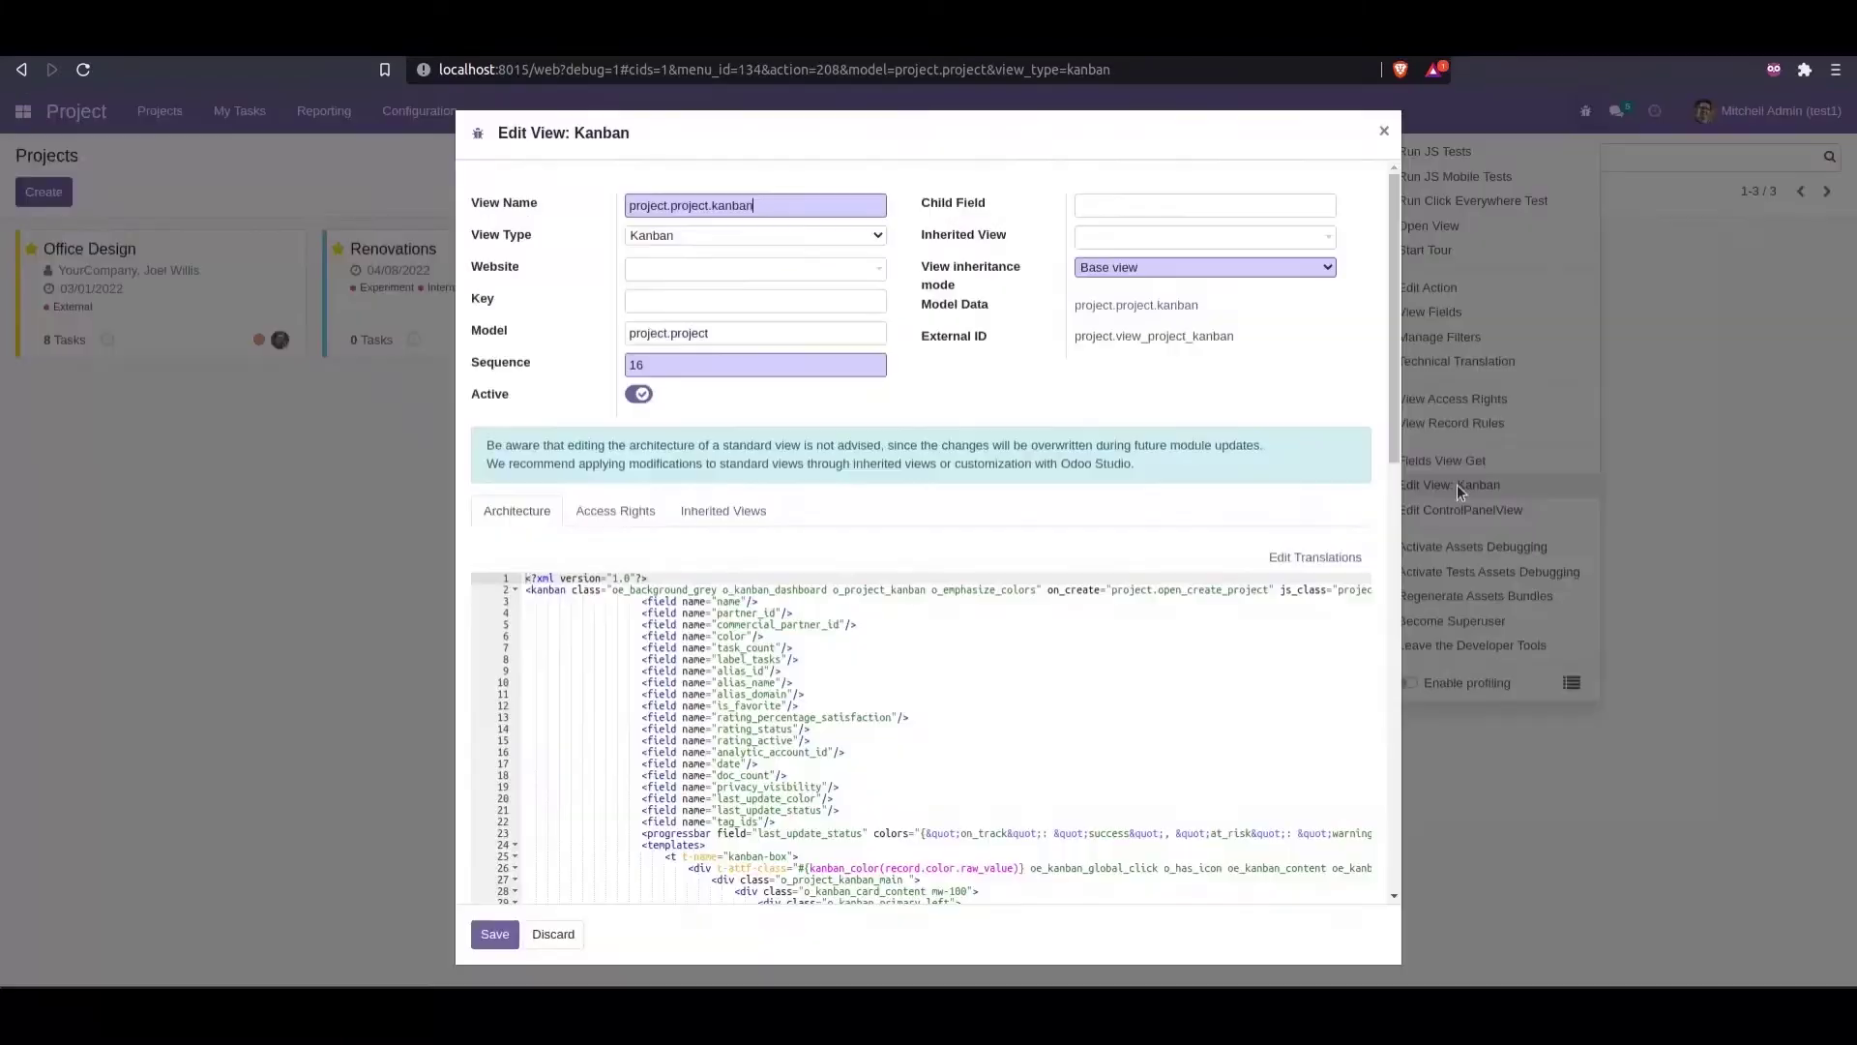
scroll(916, 715, "down", 3)
scroll(915, 714, "down", 2)
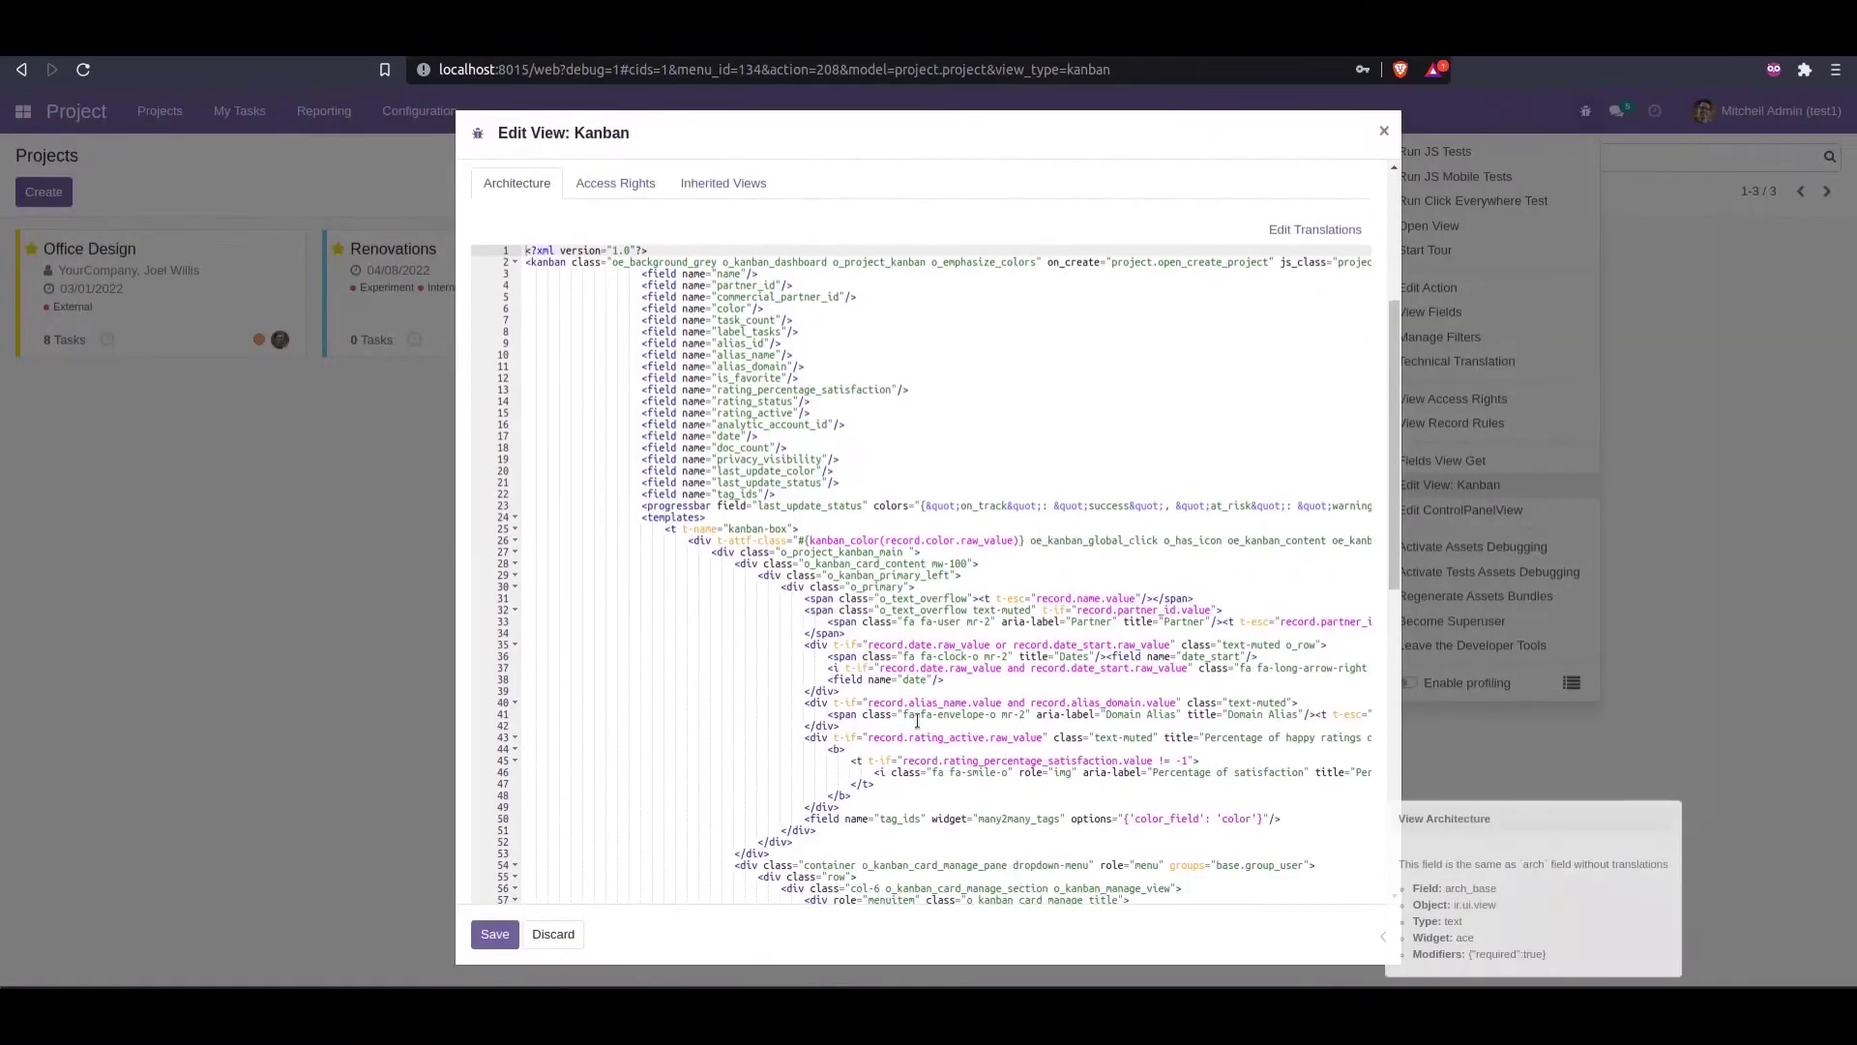
Step: Copy the kanban_color t-attf-class attribute from line 26, then close the editor
left_click(711, 551)
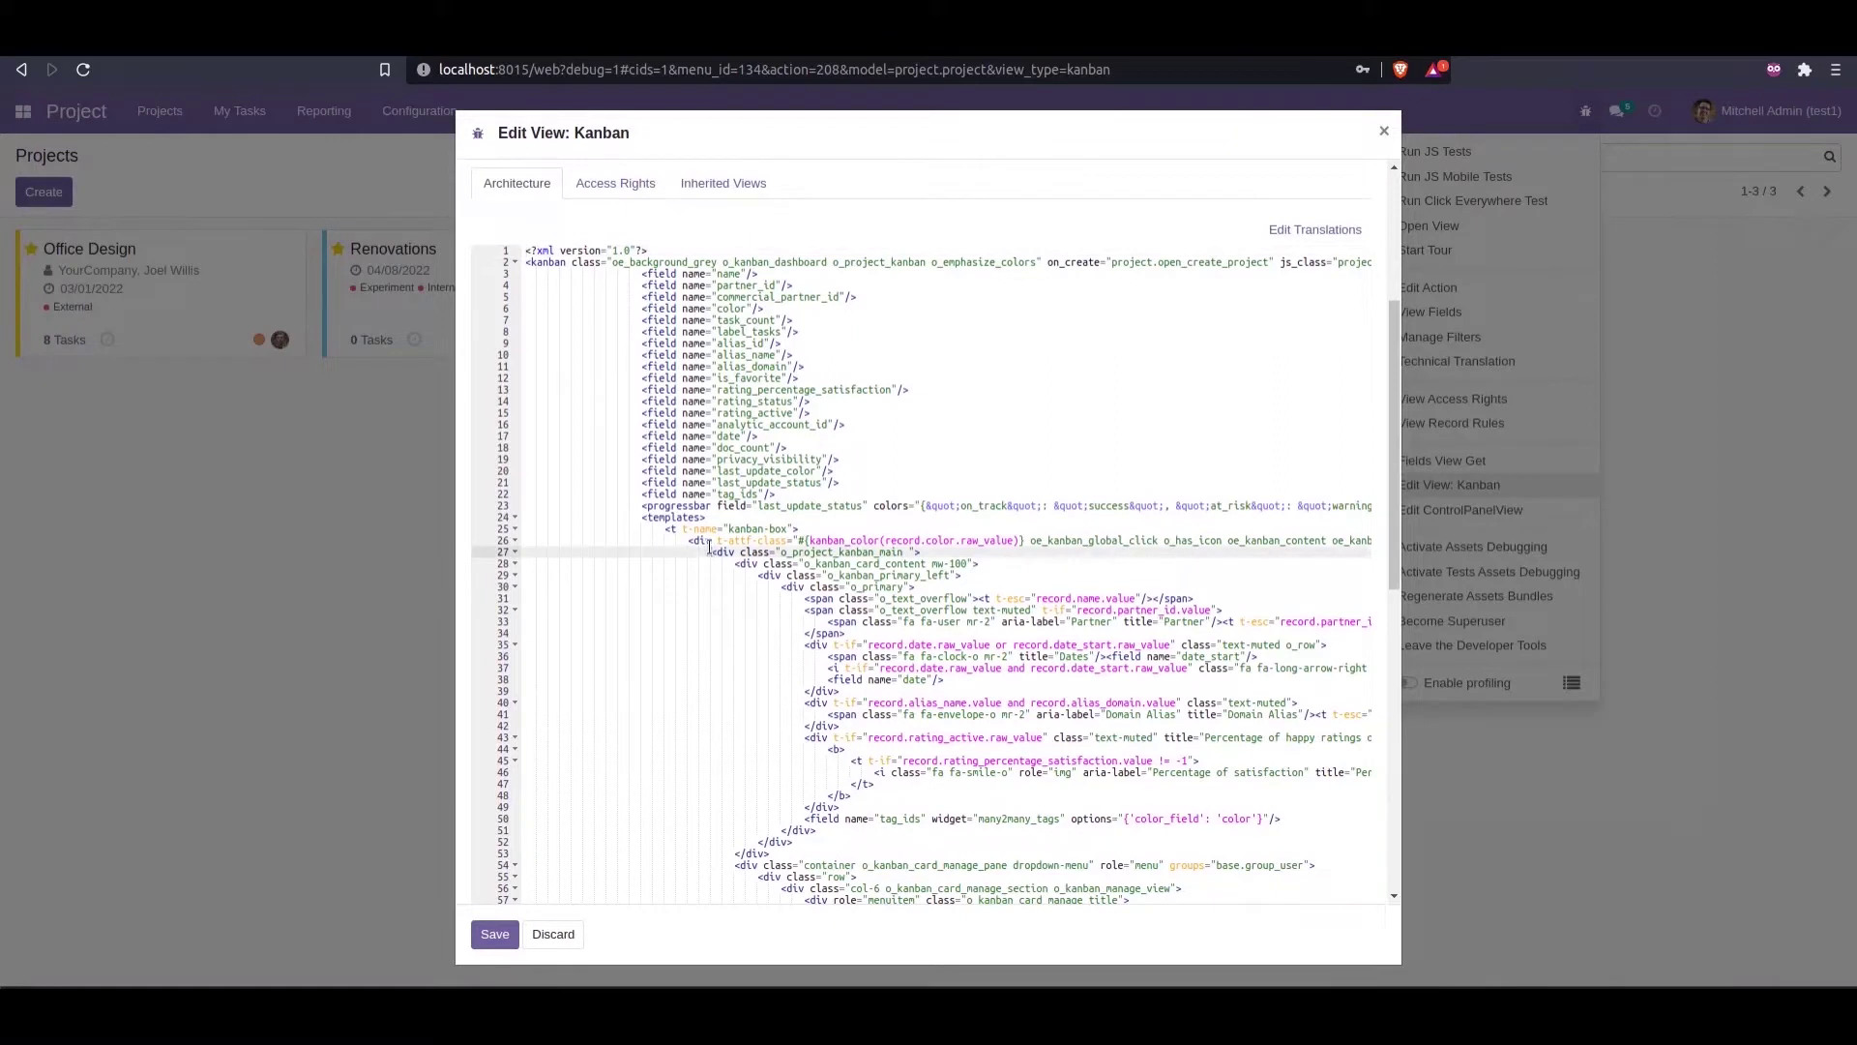
left_click(797, 539)
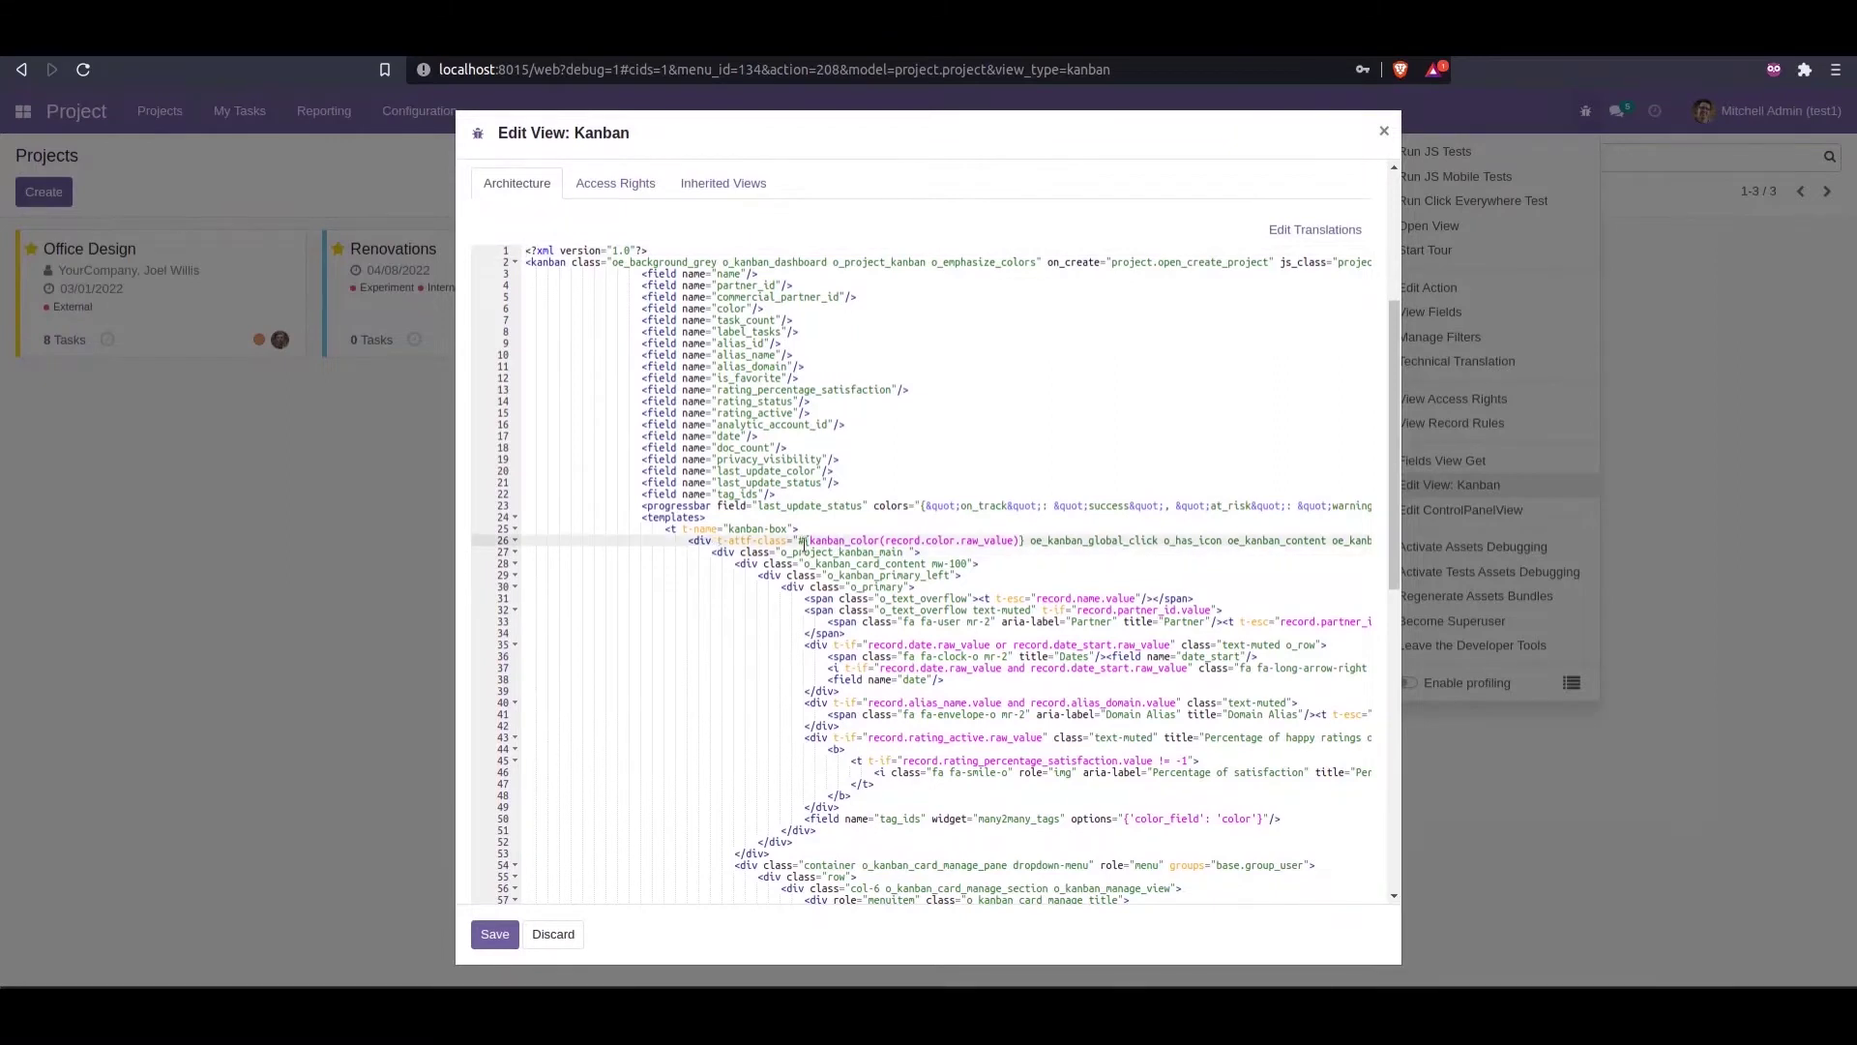
double_click(941, 539)
left_click(719, 540)
key("shift+Right")
key("shift+Right")
key("shift+Right")
key("shift+Right")
key("shift+Right")
key("shift+Right")
key("shift+Right")
key("shift+Right")
key("shift+Right")
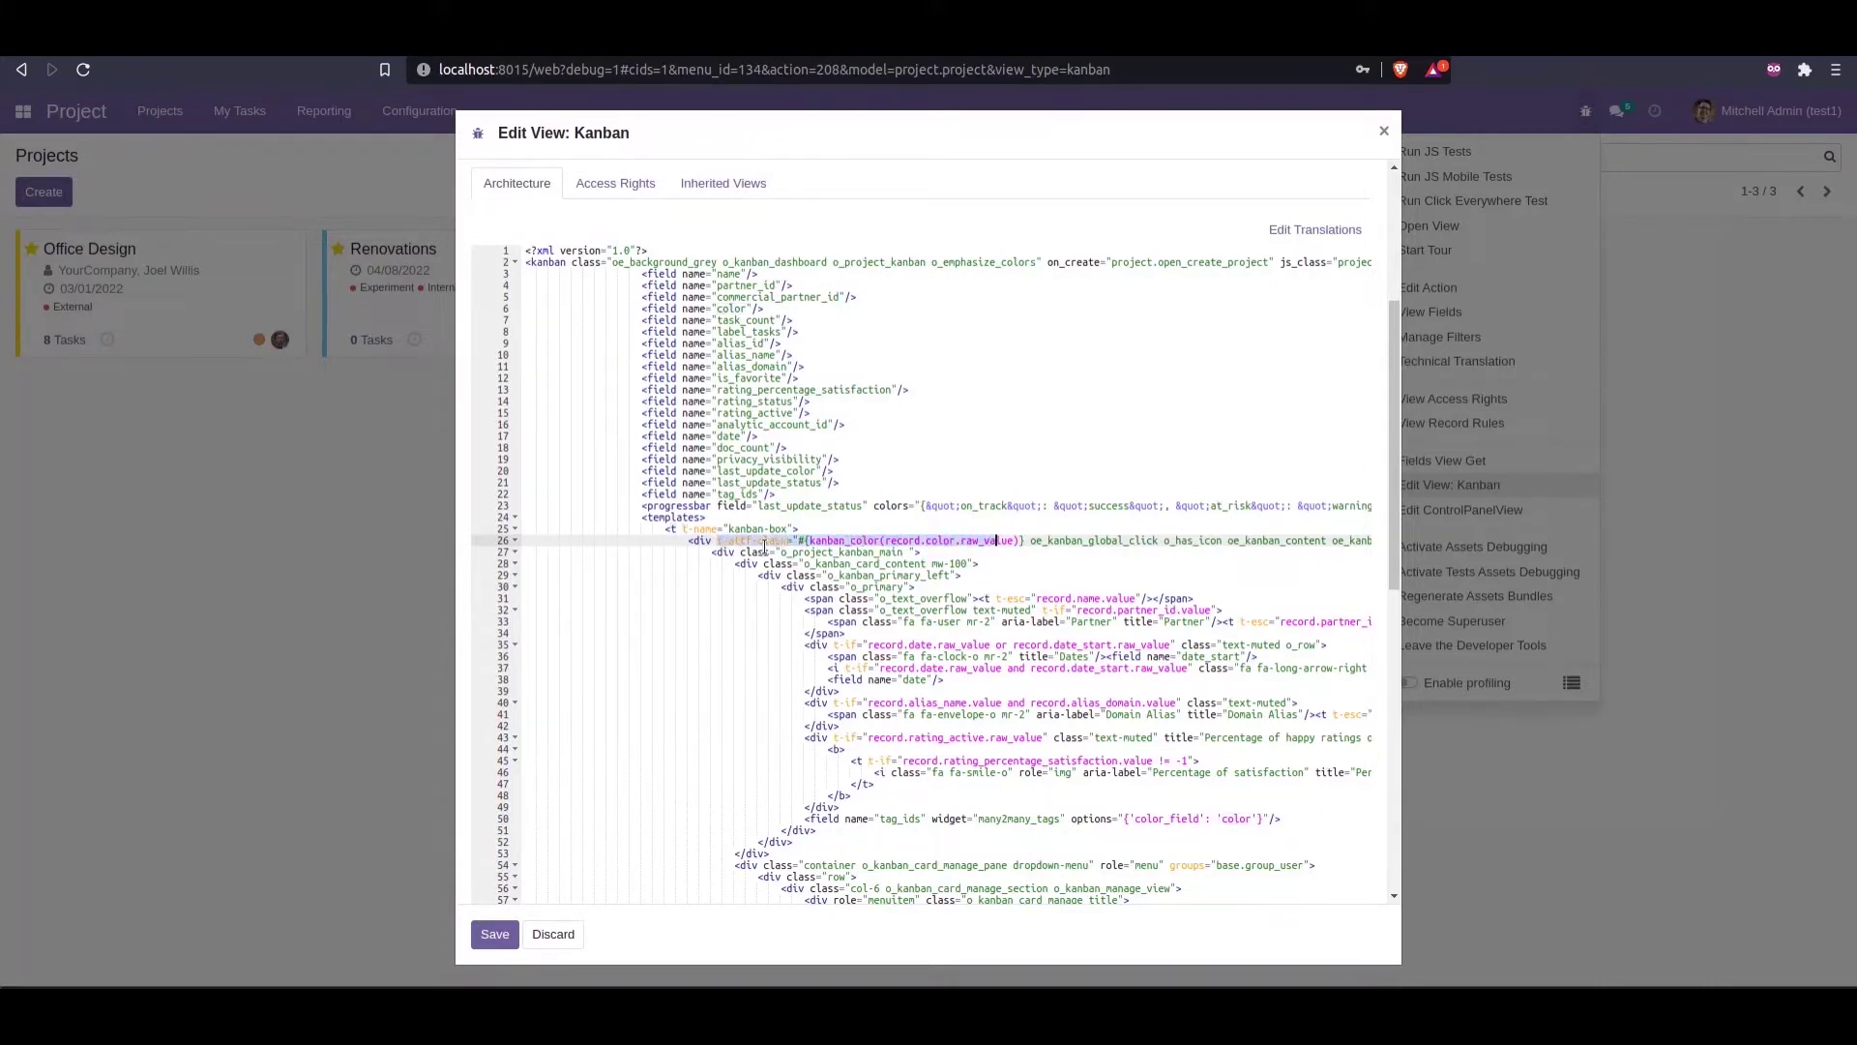
key("shift+Right")
key("shift+Right")
key("shift+Right")
left_click(1383, 131)
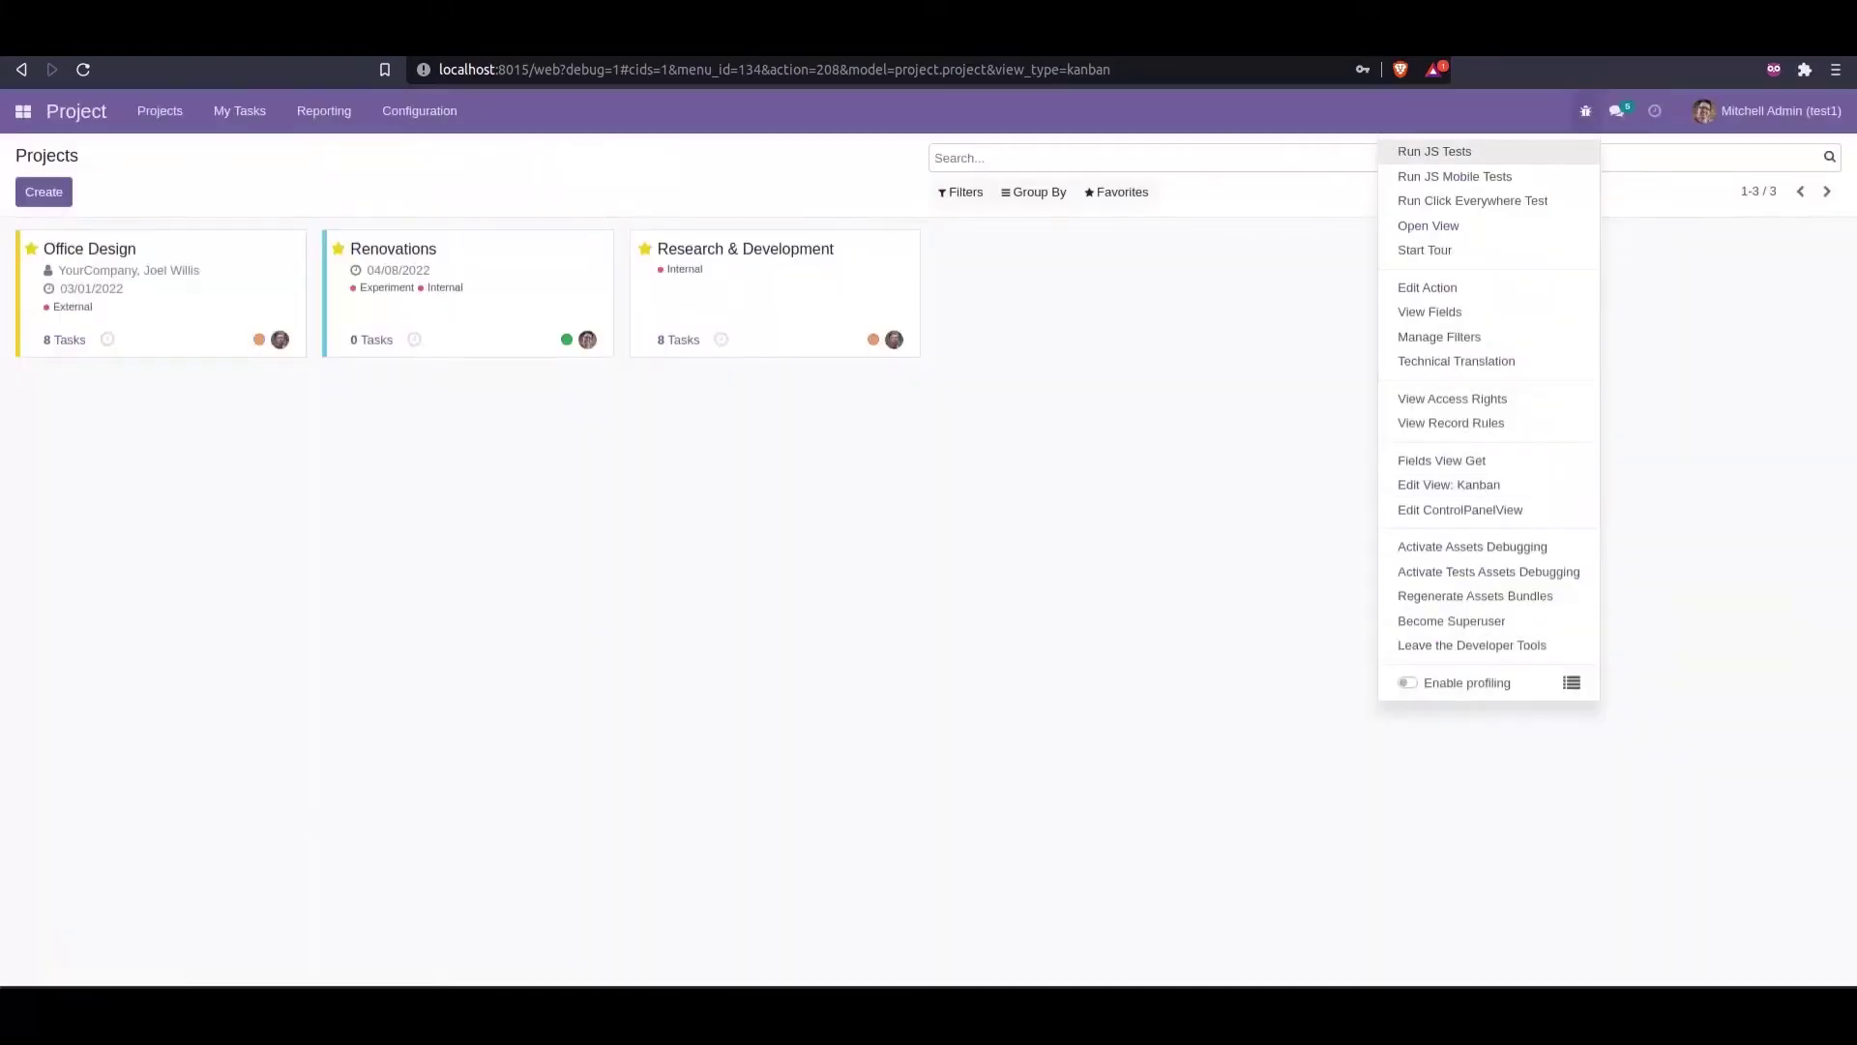
Step: In PyCharm, hide the Run panel and locate the subject kanban-box template in school_student.xml
key("alt+Tab")
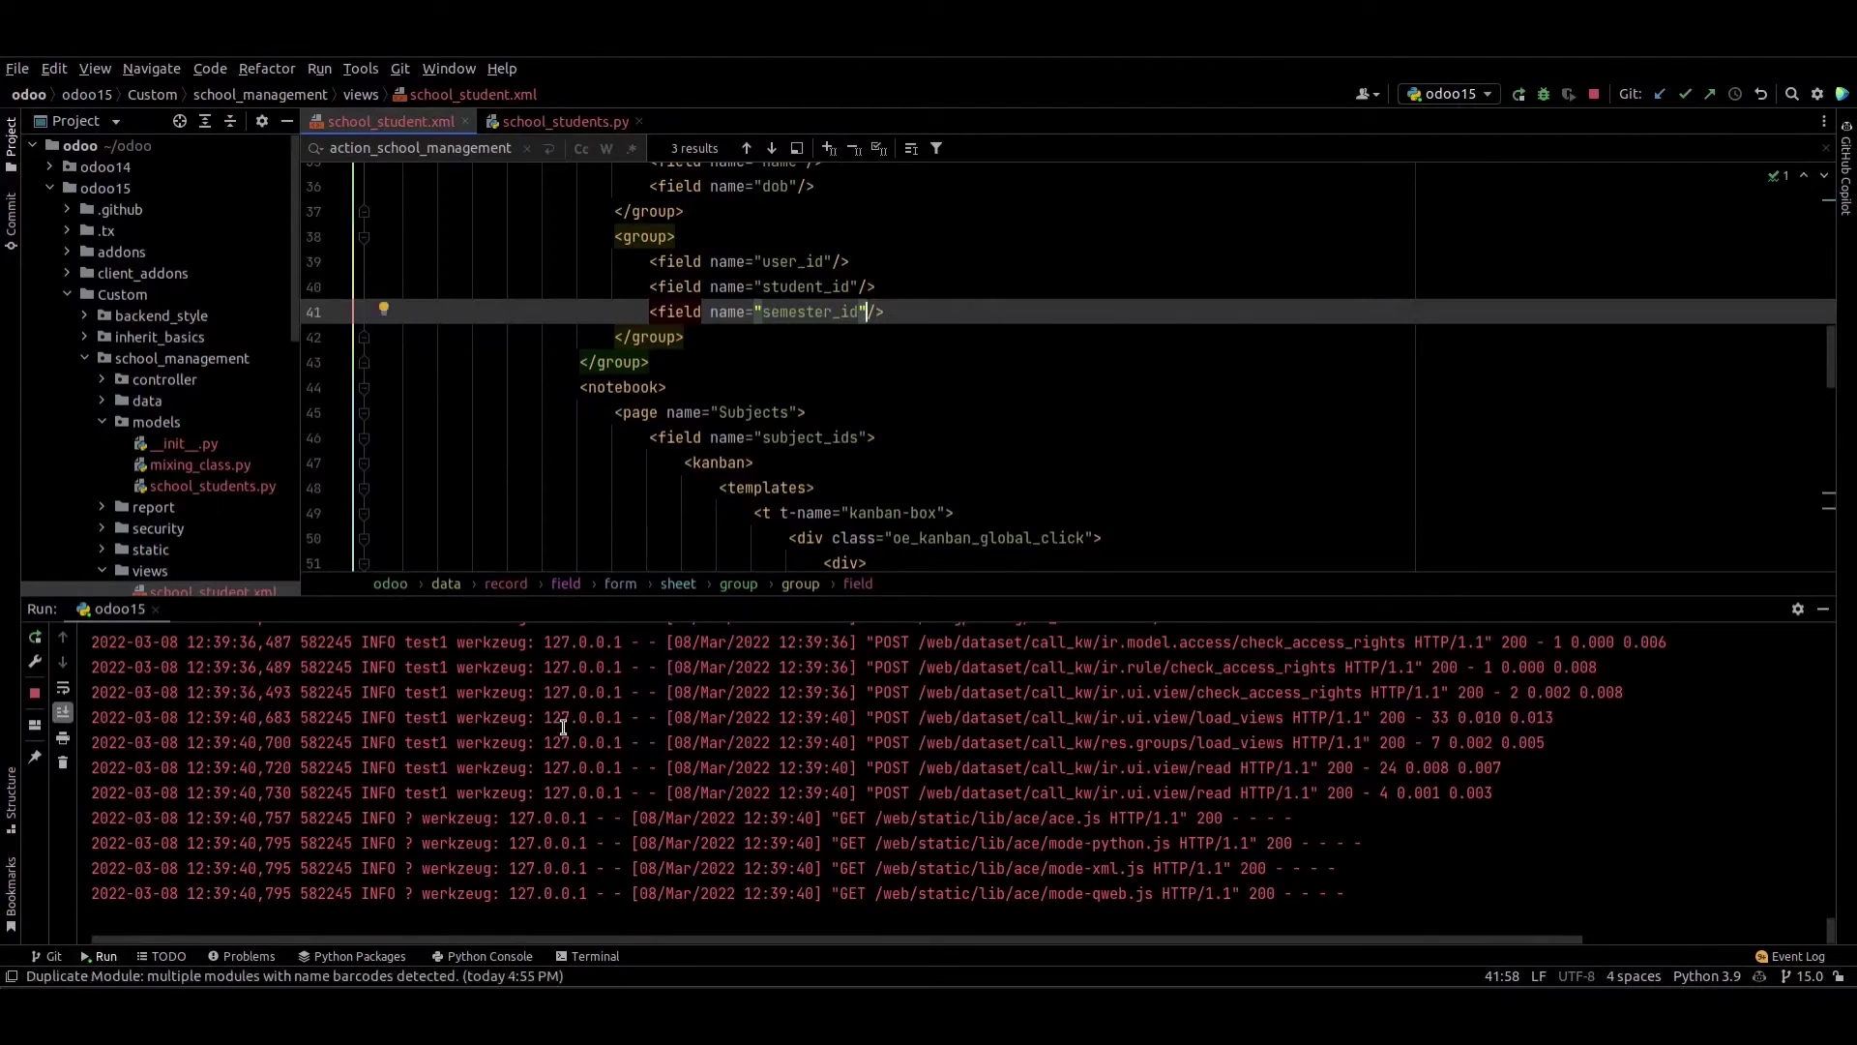
left_click(1823, 608)
left_click(1212, 443)
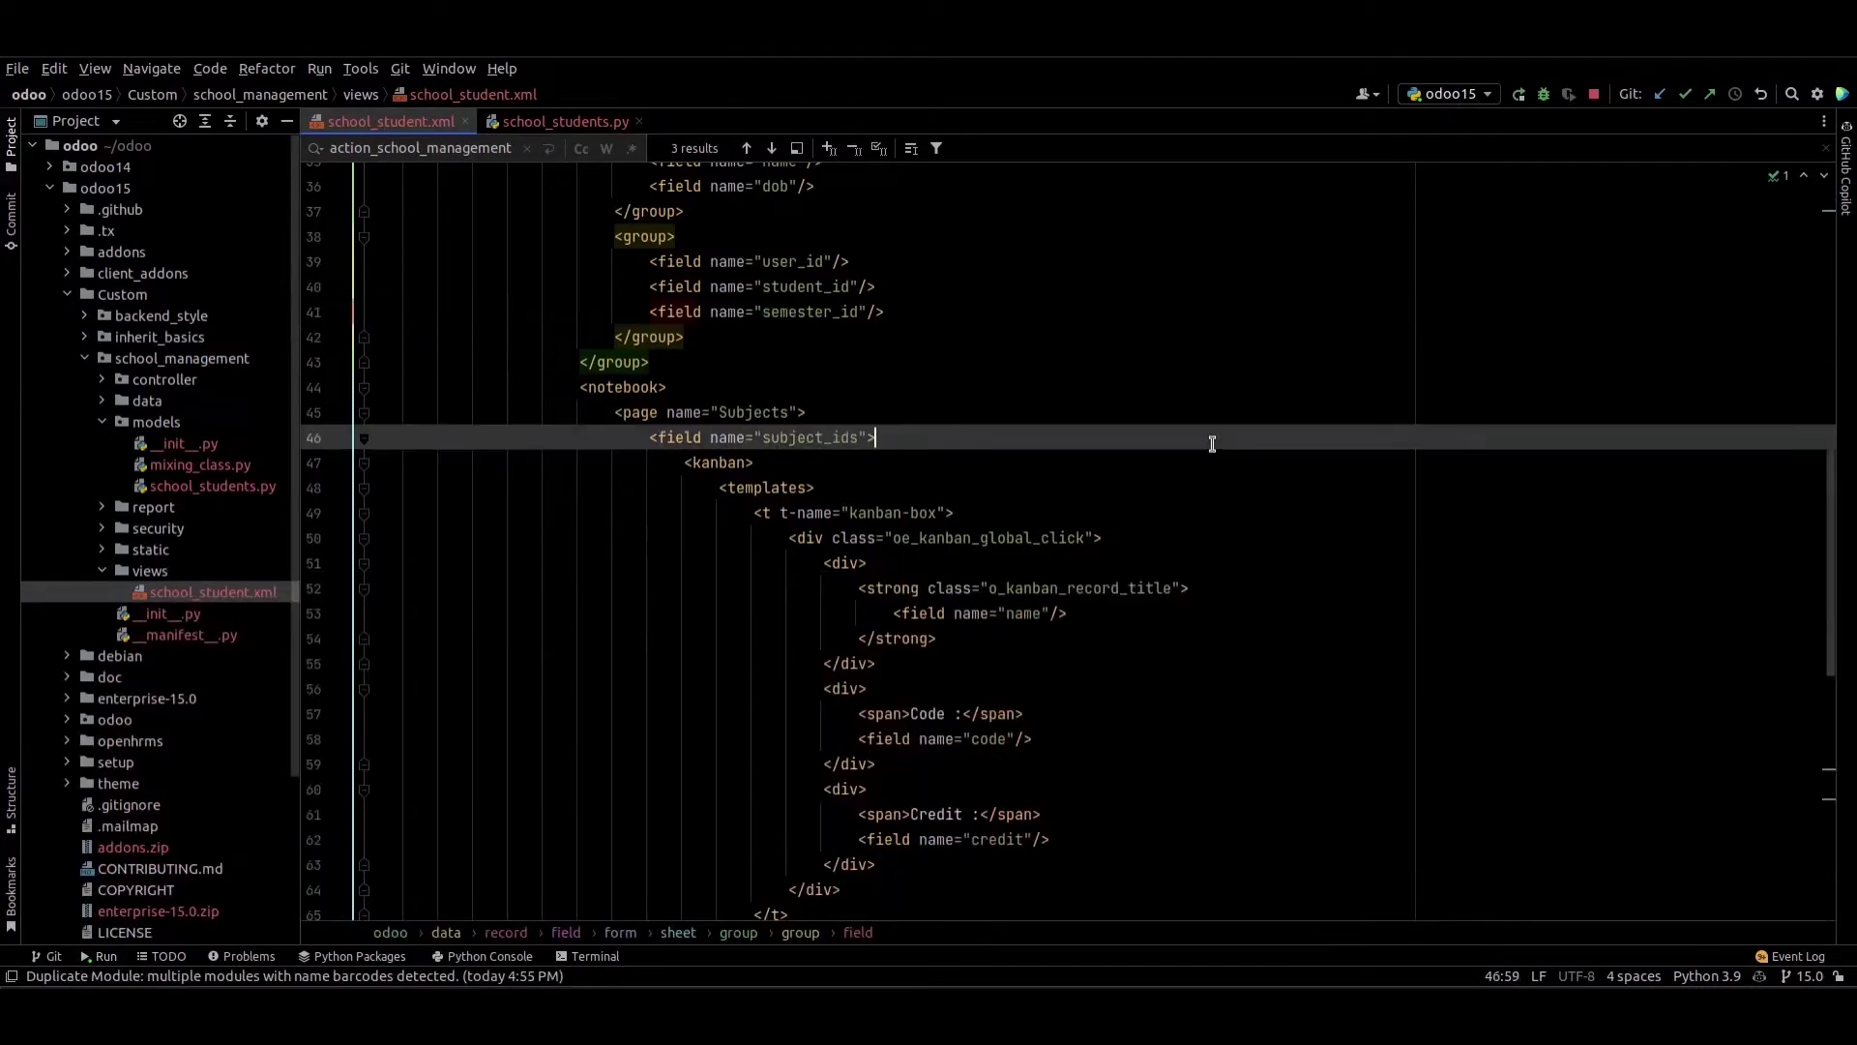
scroll(1212, 444, "up", 6)
scroll(1212, 445, "down", 7)
left_click(1212, 439)
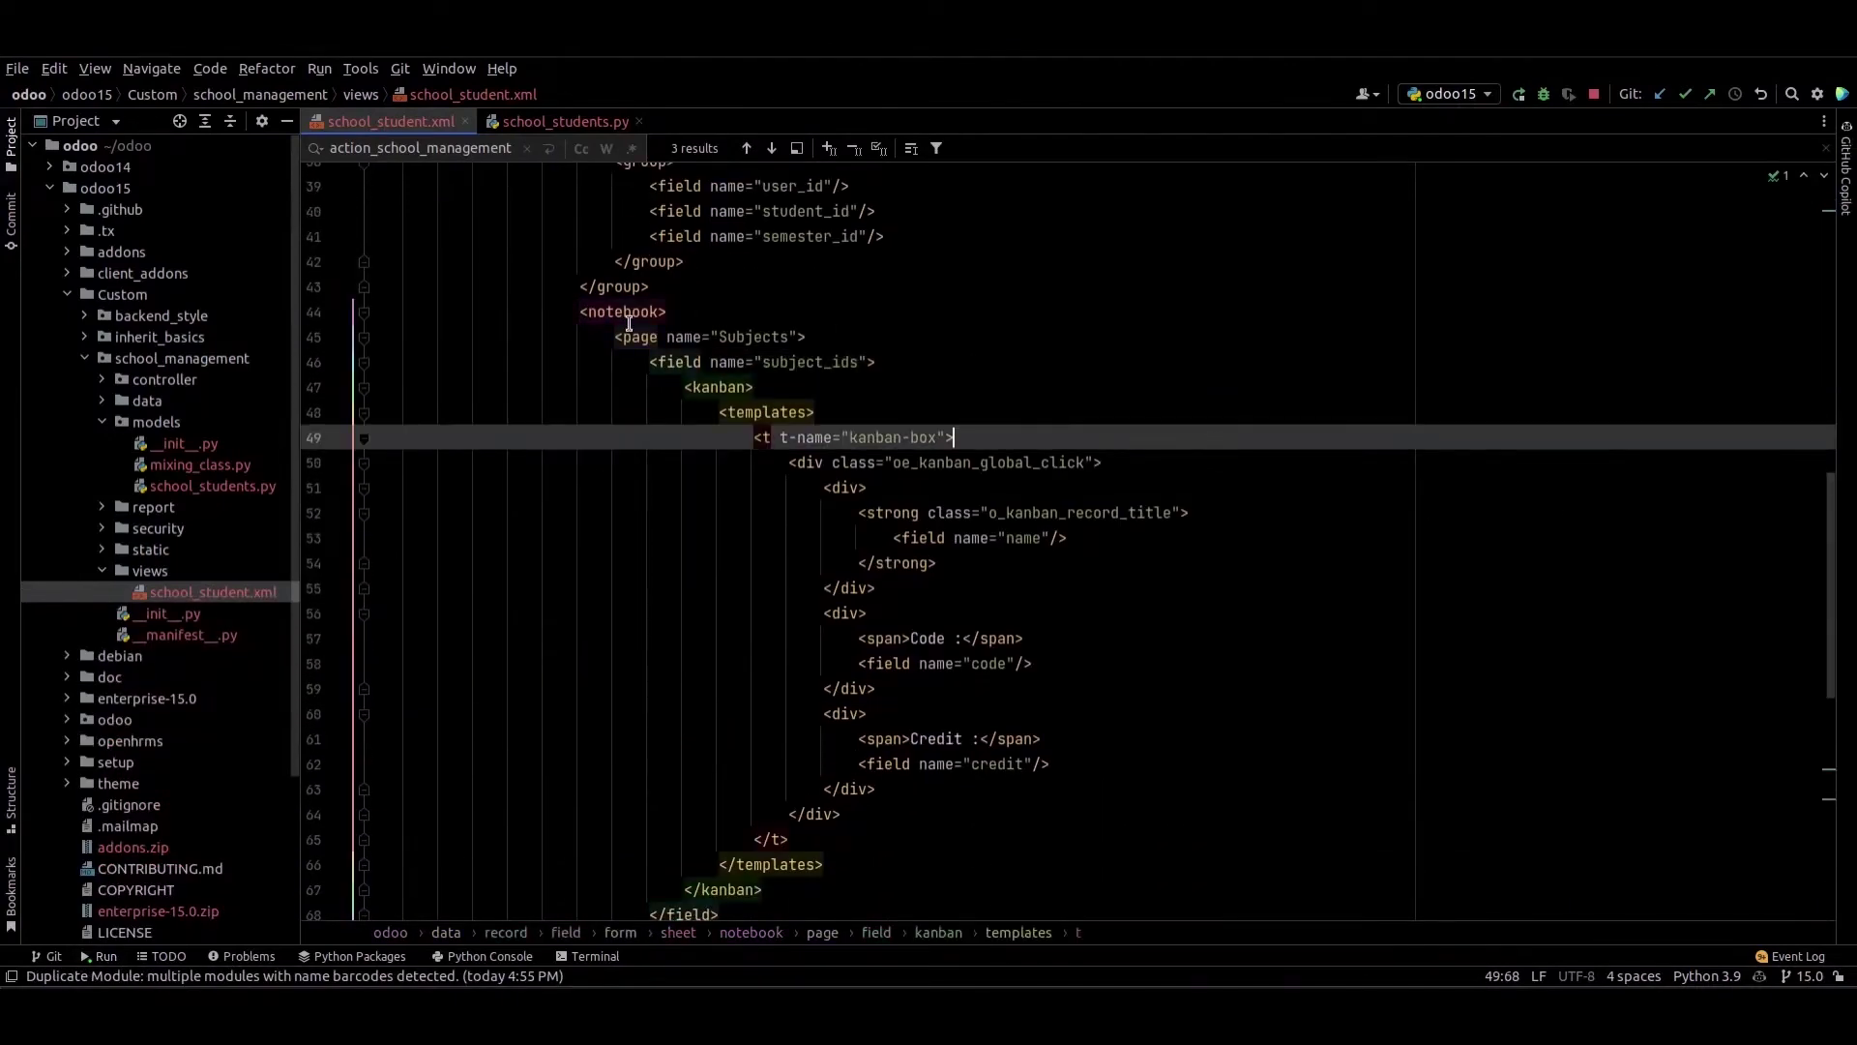
left_click(823, 436)
Step: Paste t-attf-class="#{kanban_color(record.color.raw_value)}" on a new line inside the card div
left_click(1094, 462)
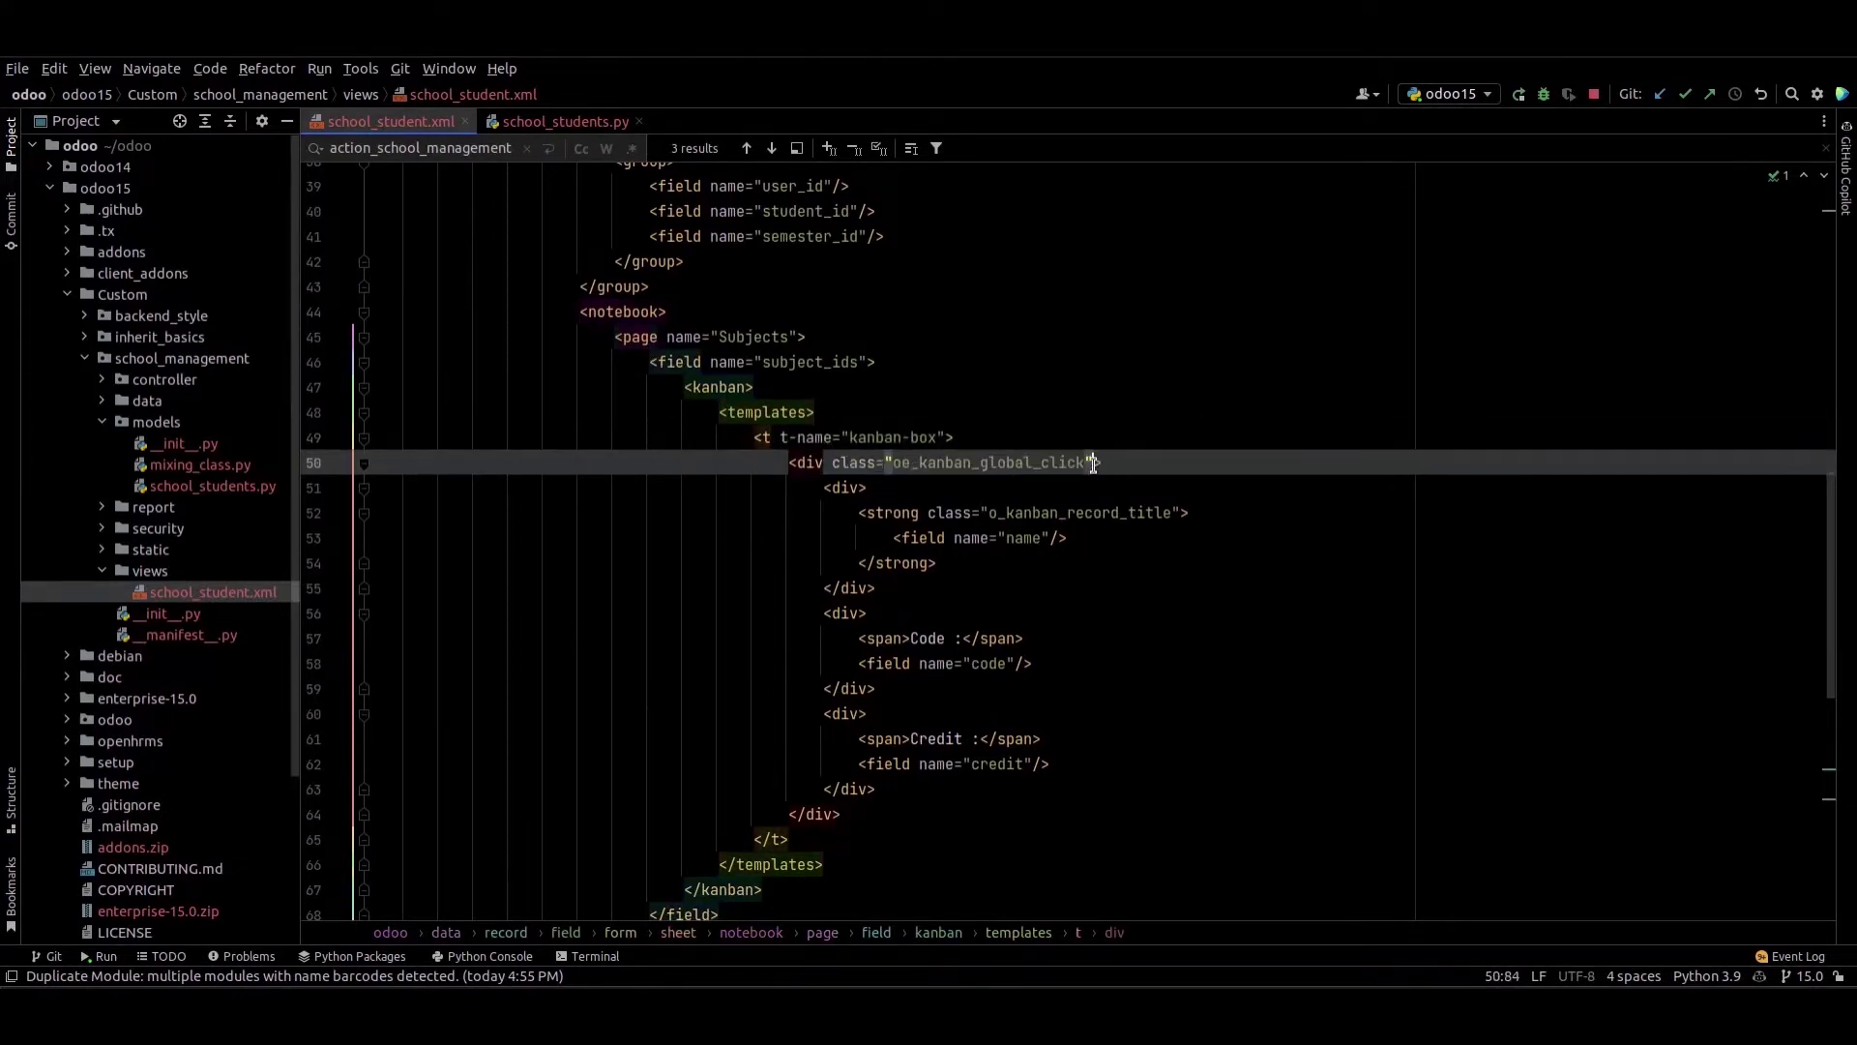
key("Return")
key("Return")
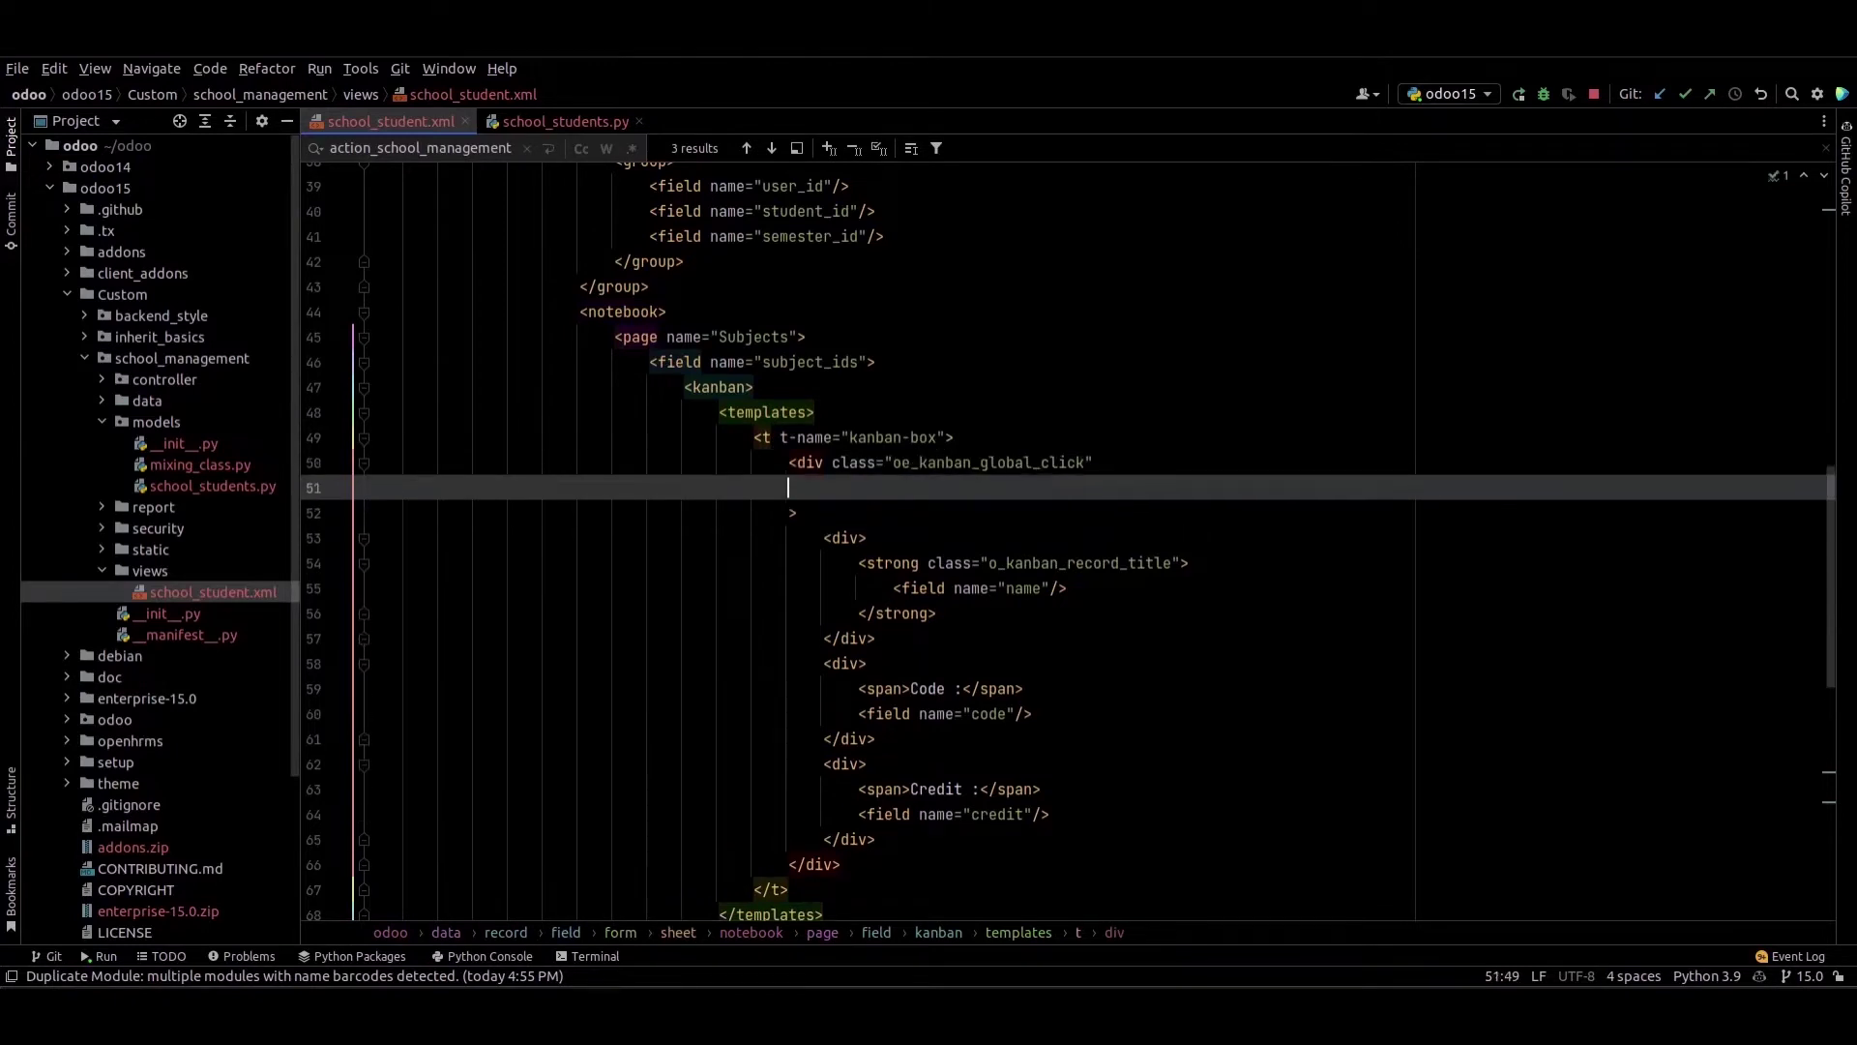
type("t-attf-class=\"#{kanban_color(record.color.raw_value)}")
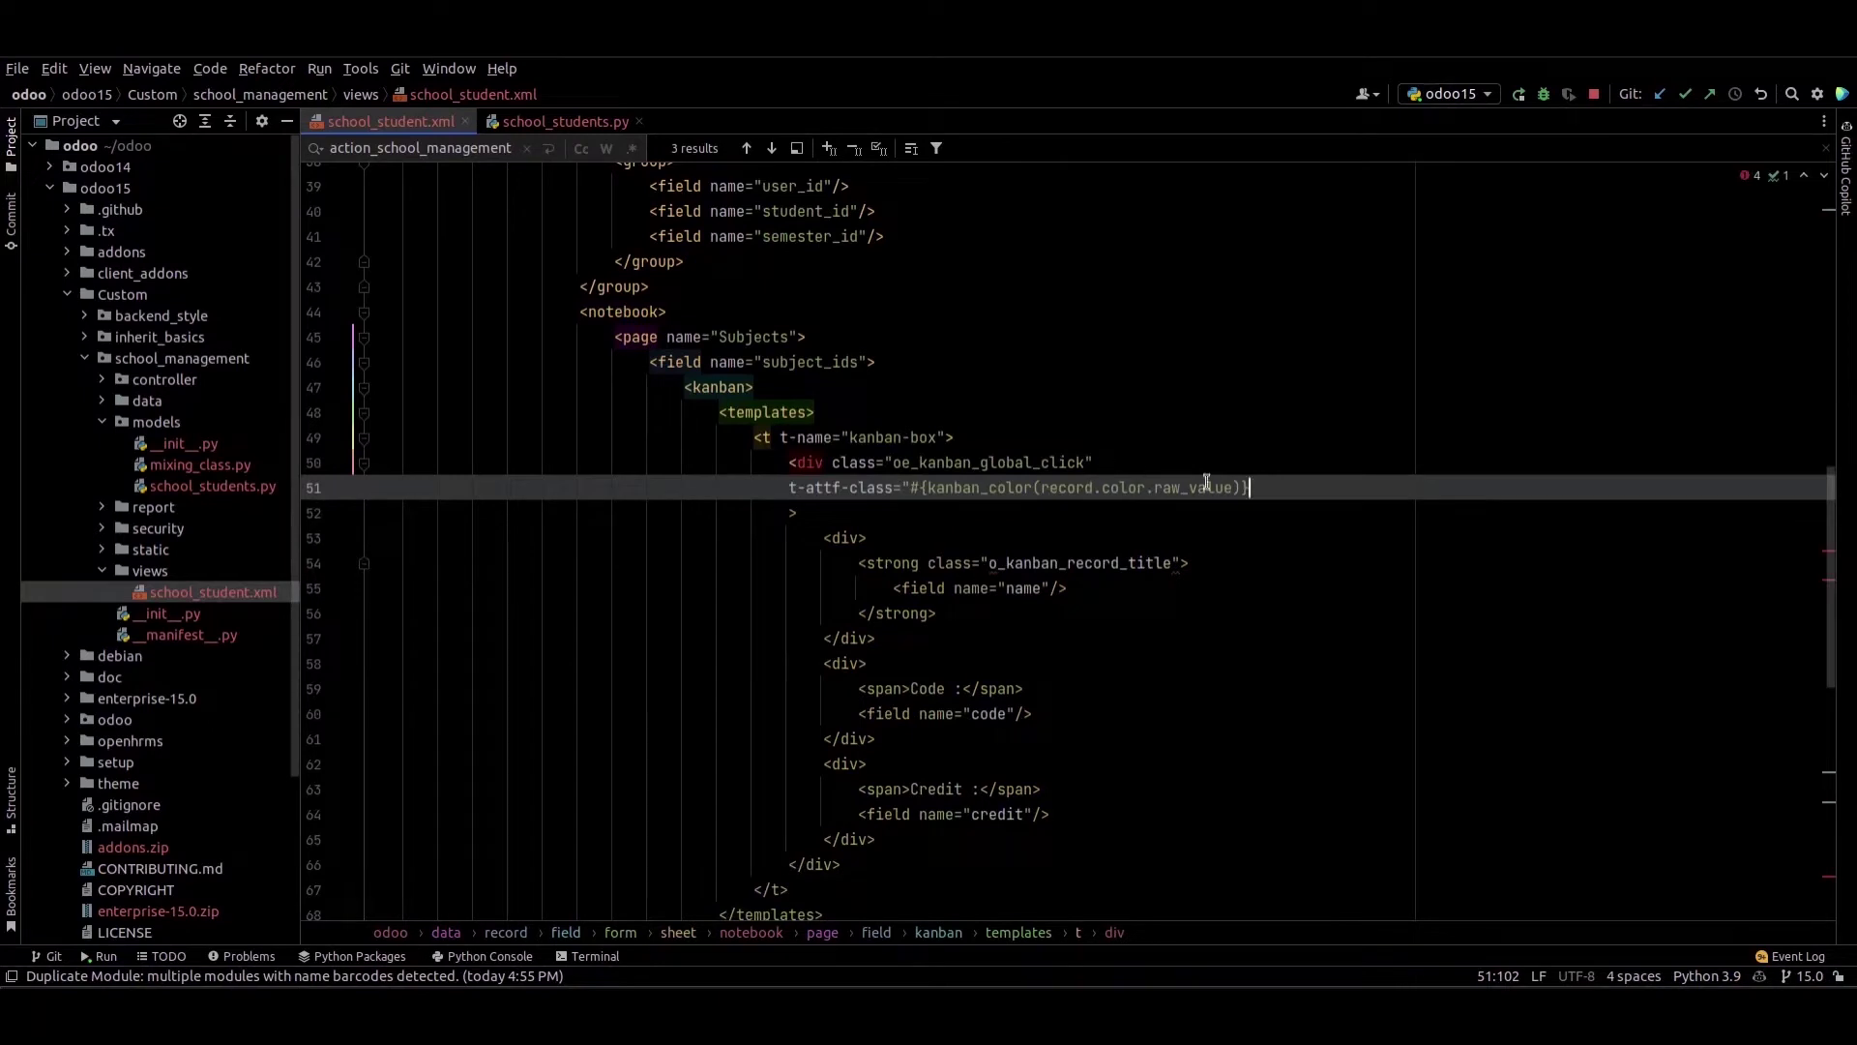
type("\"")
left_click(1260, 488)
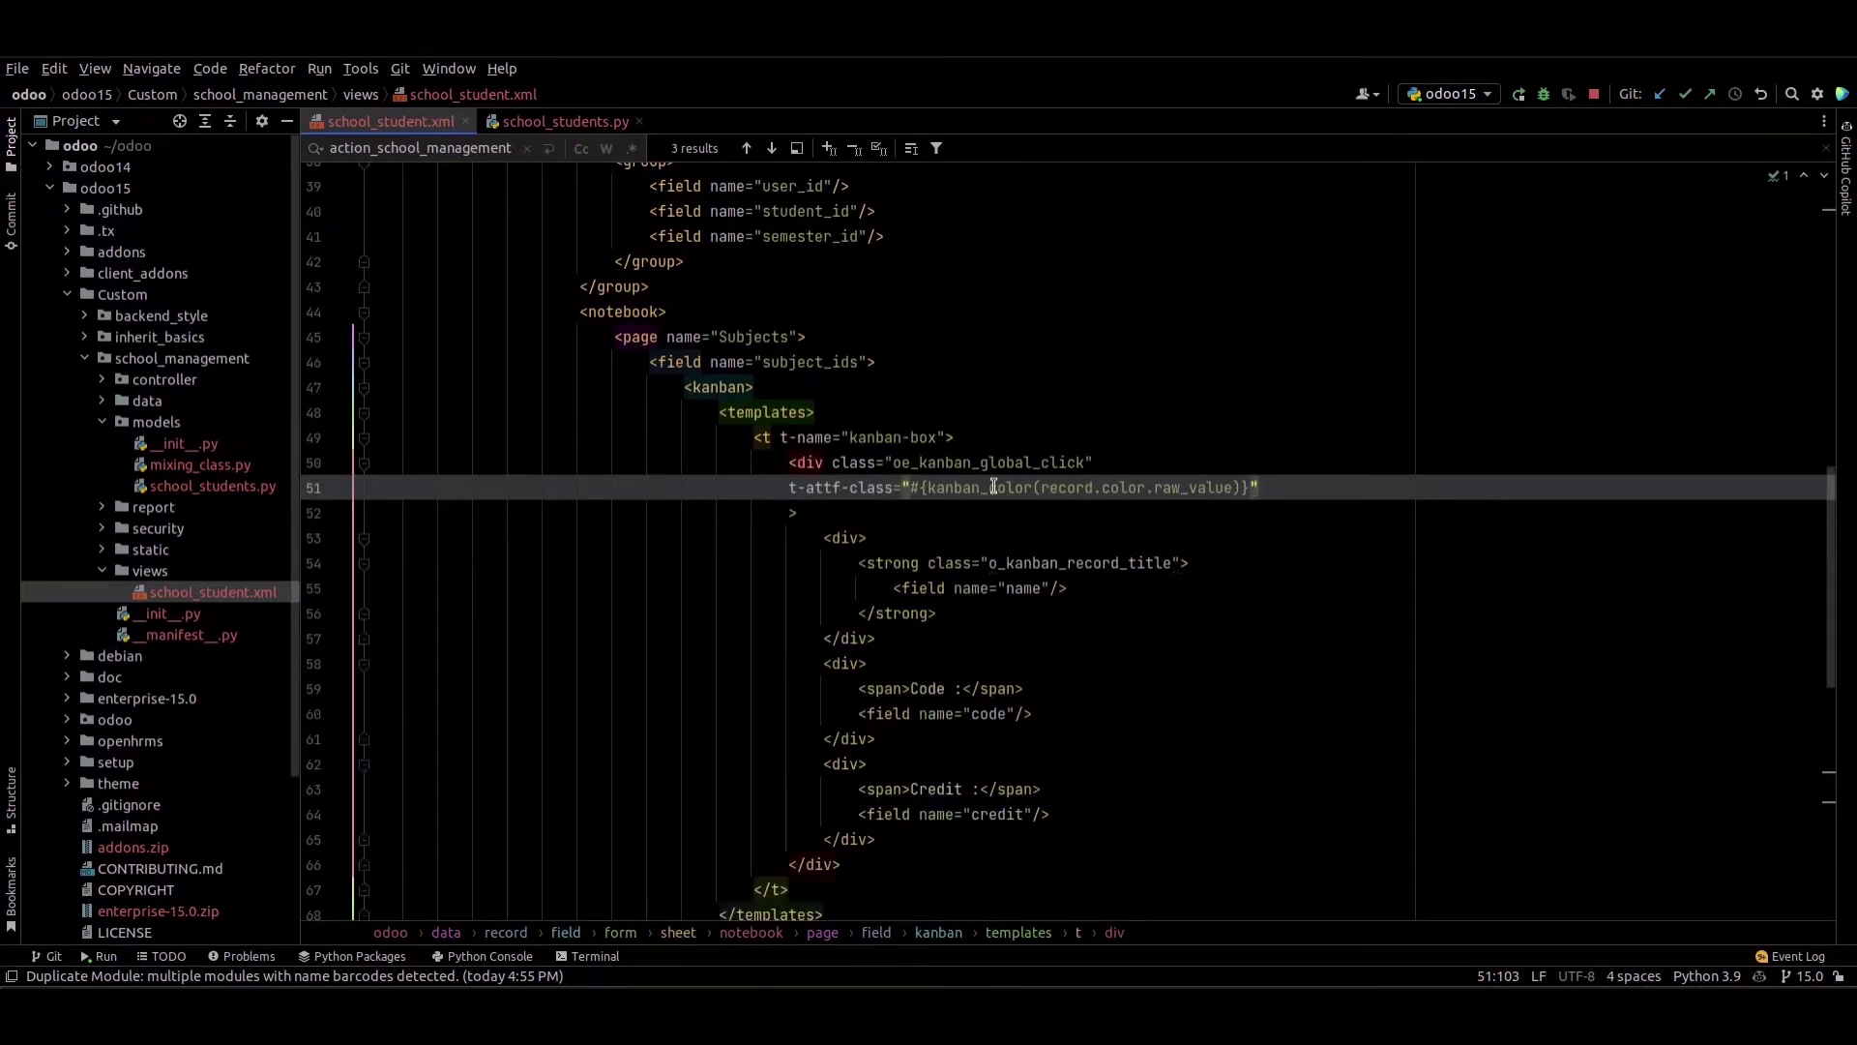
double_click(1118, 489)
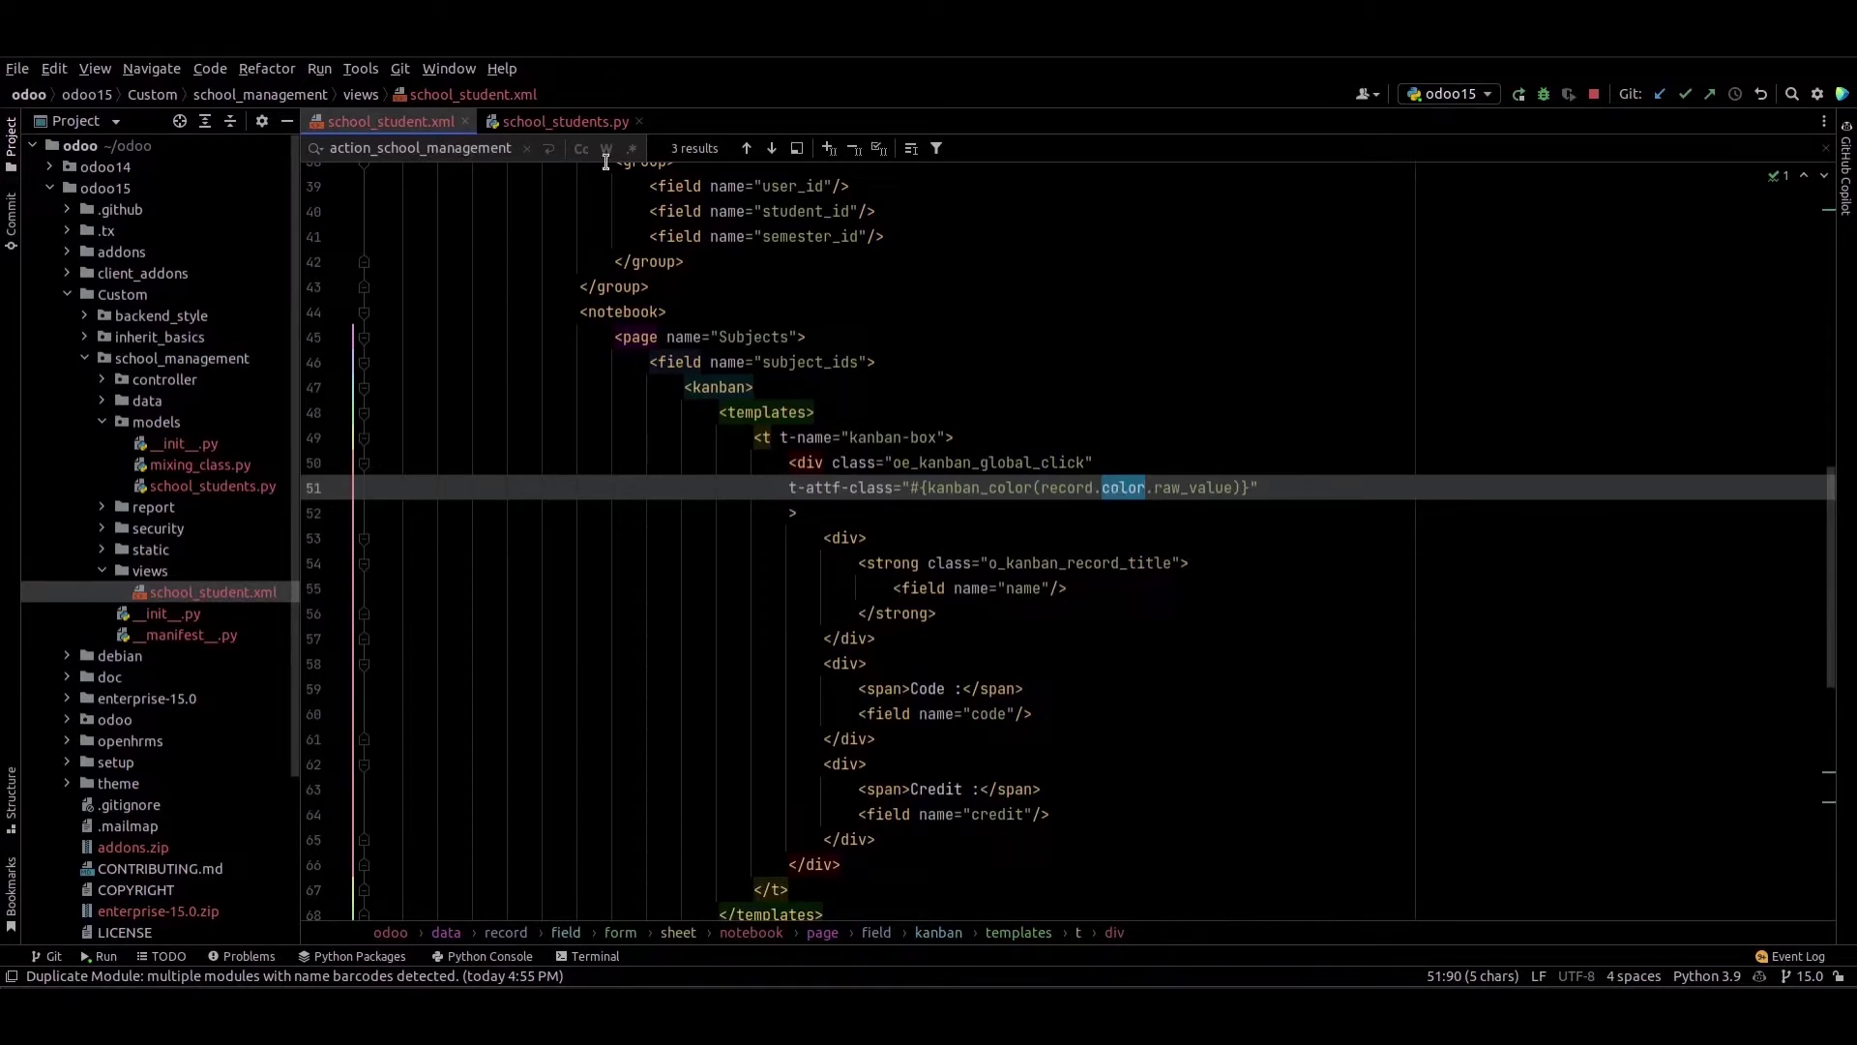
left_click(560, 121)
Step: Add color = fields.Integer(string="color") on an indented line after school.subject's credit field
left_click(604, 675)
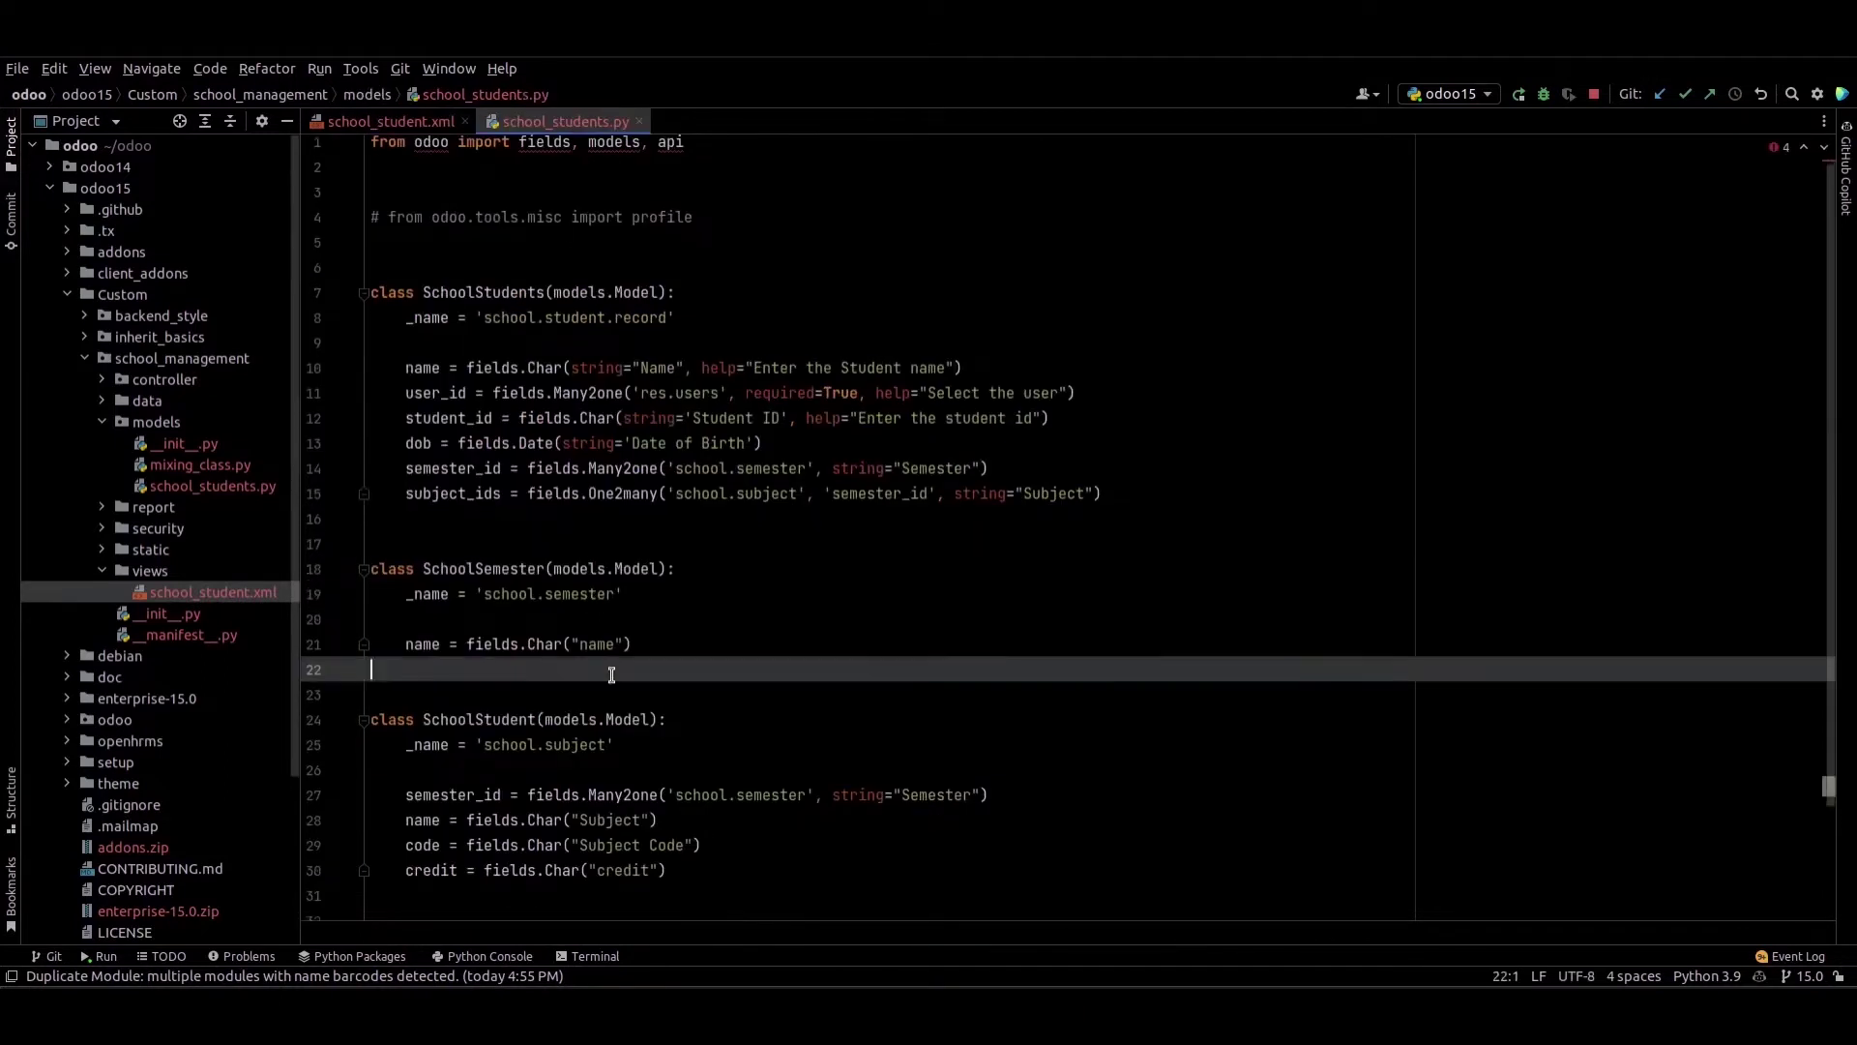
scroll(609, 675, "down", 2)
left_click(709, 745)
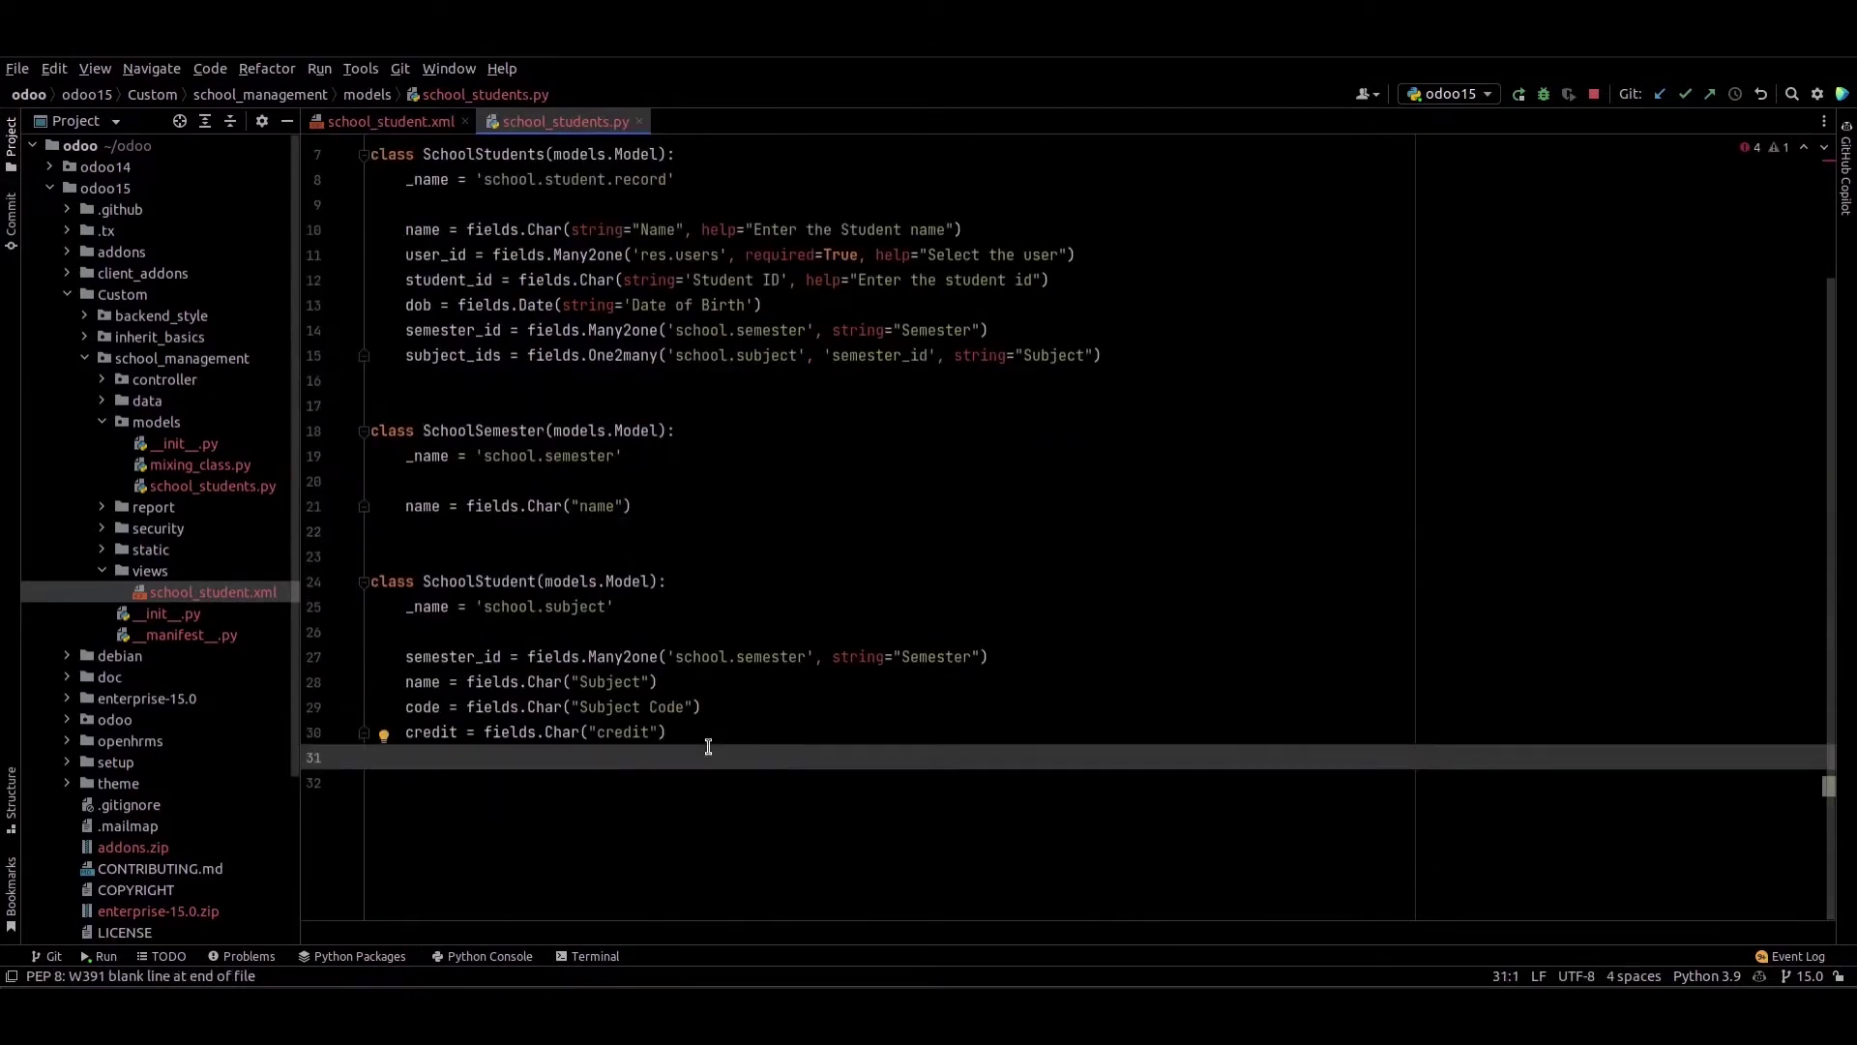
key("Tab")
type("color")
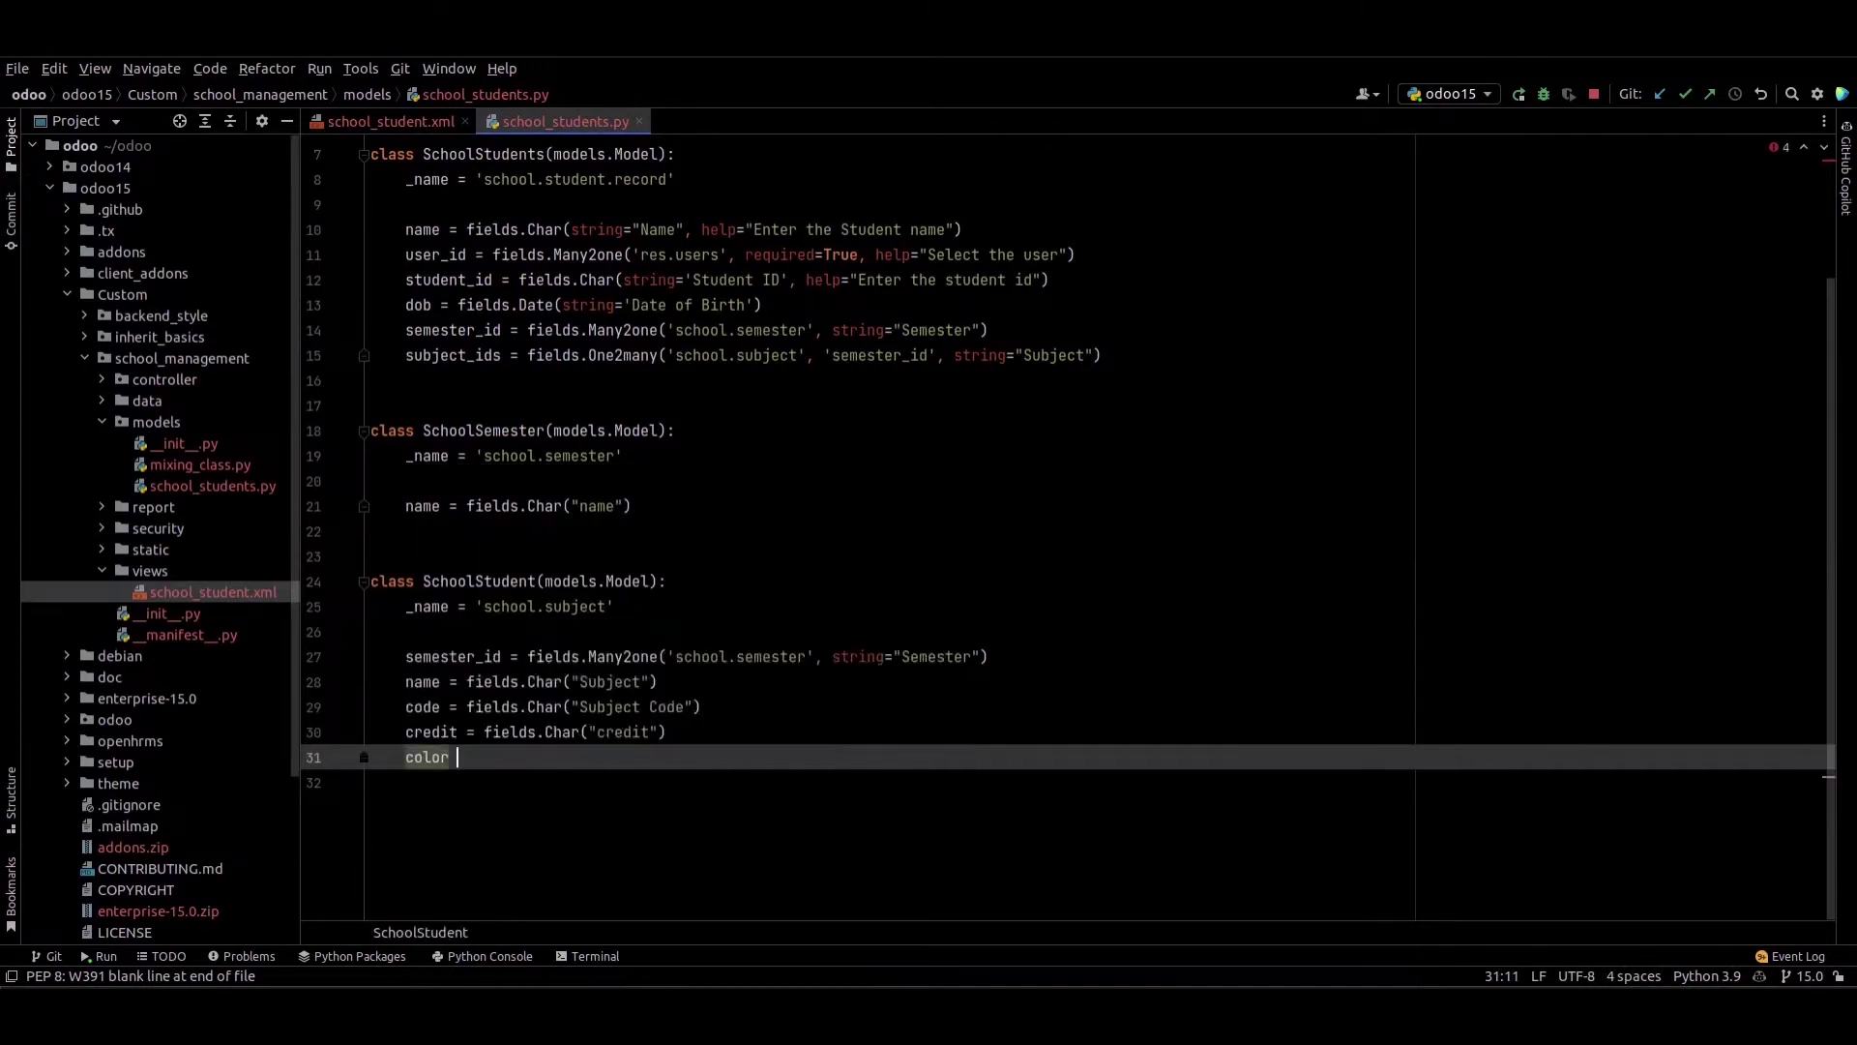
type(" = fi")
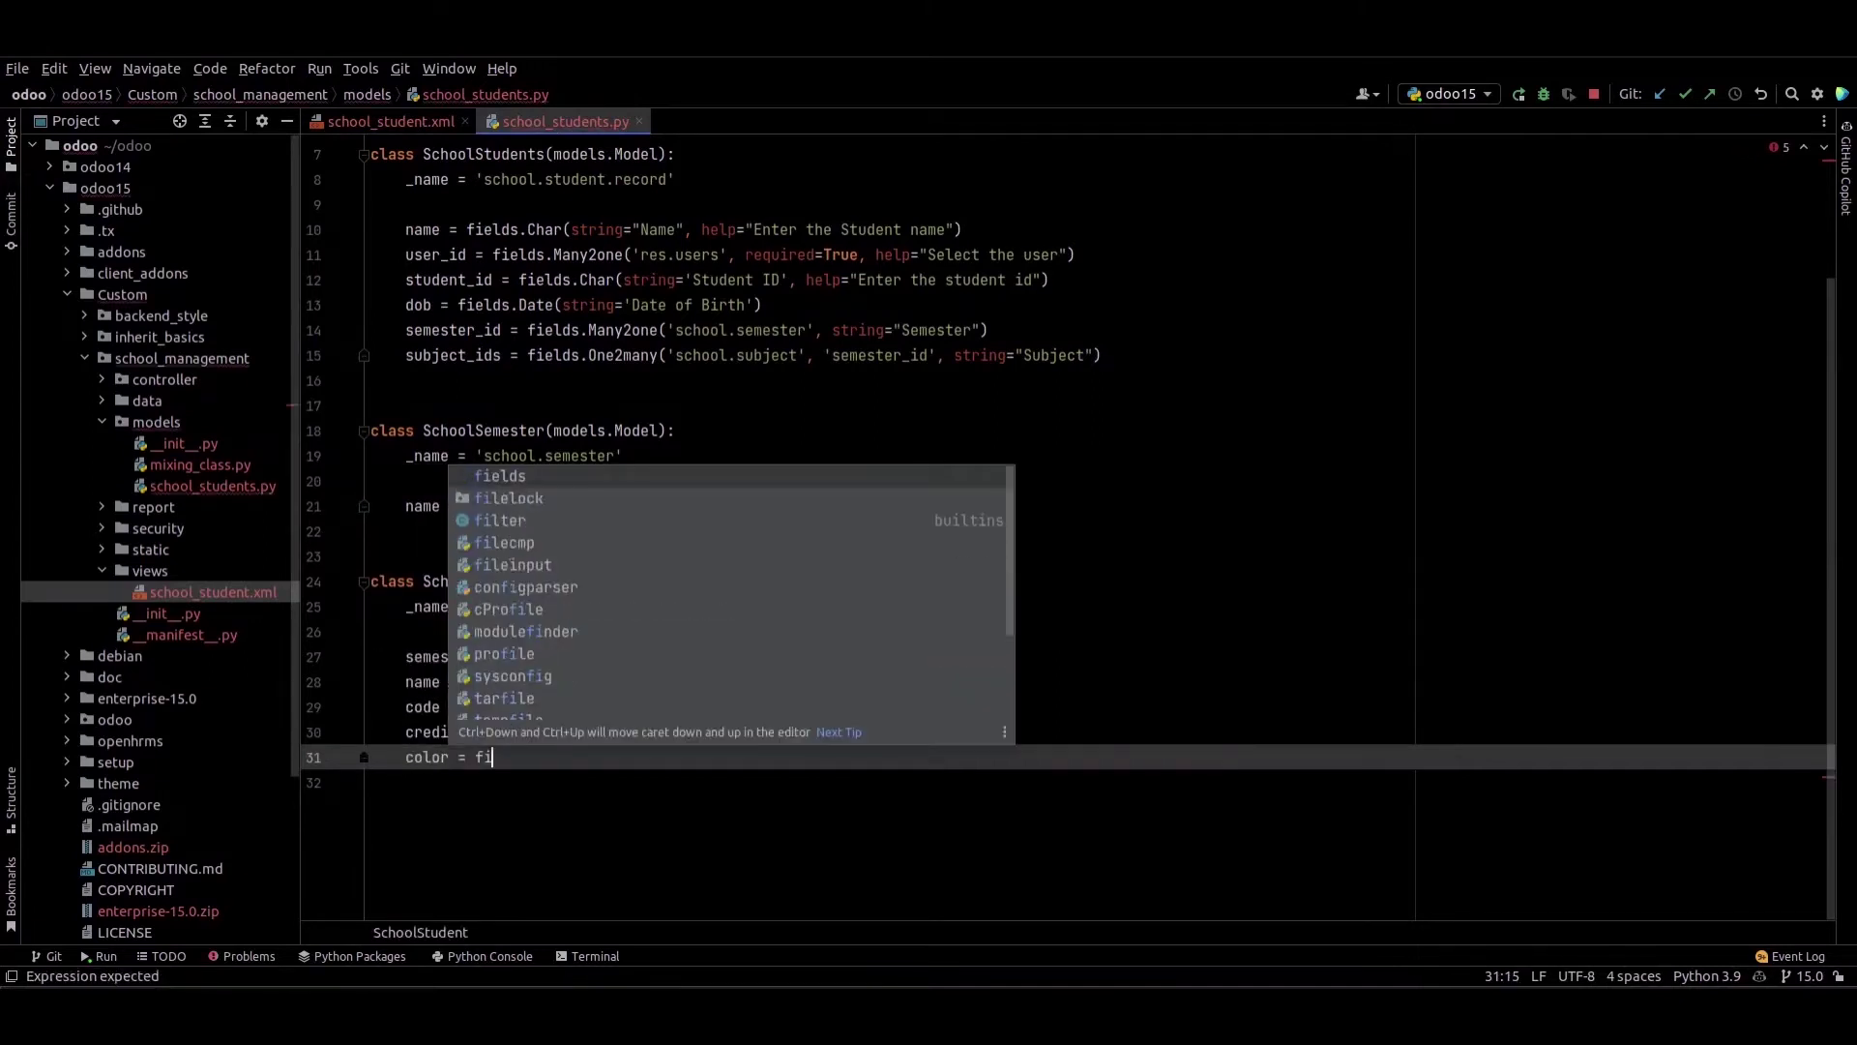
key("Return")
type(".")
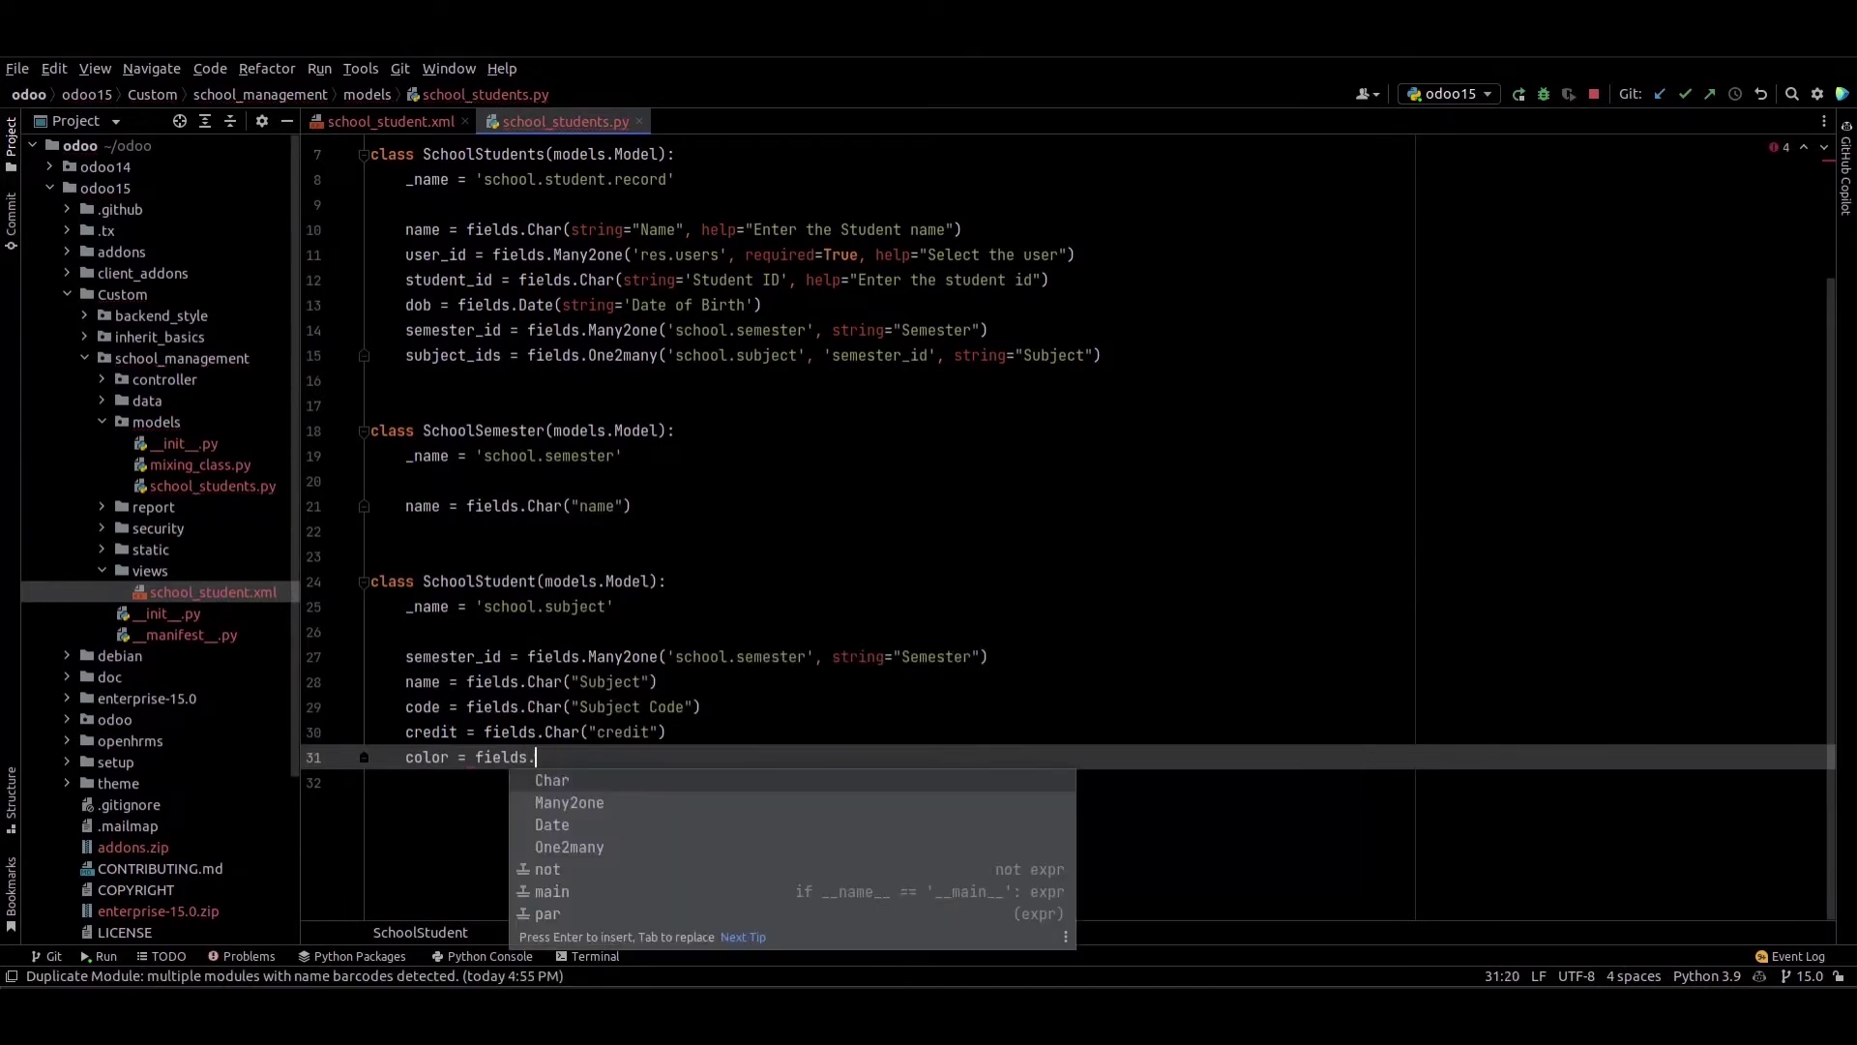
type("In")
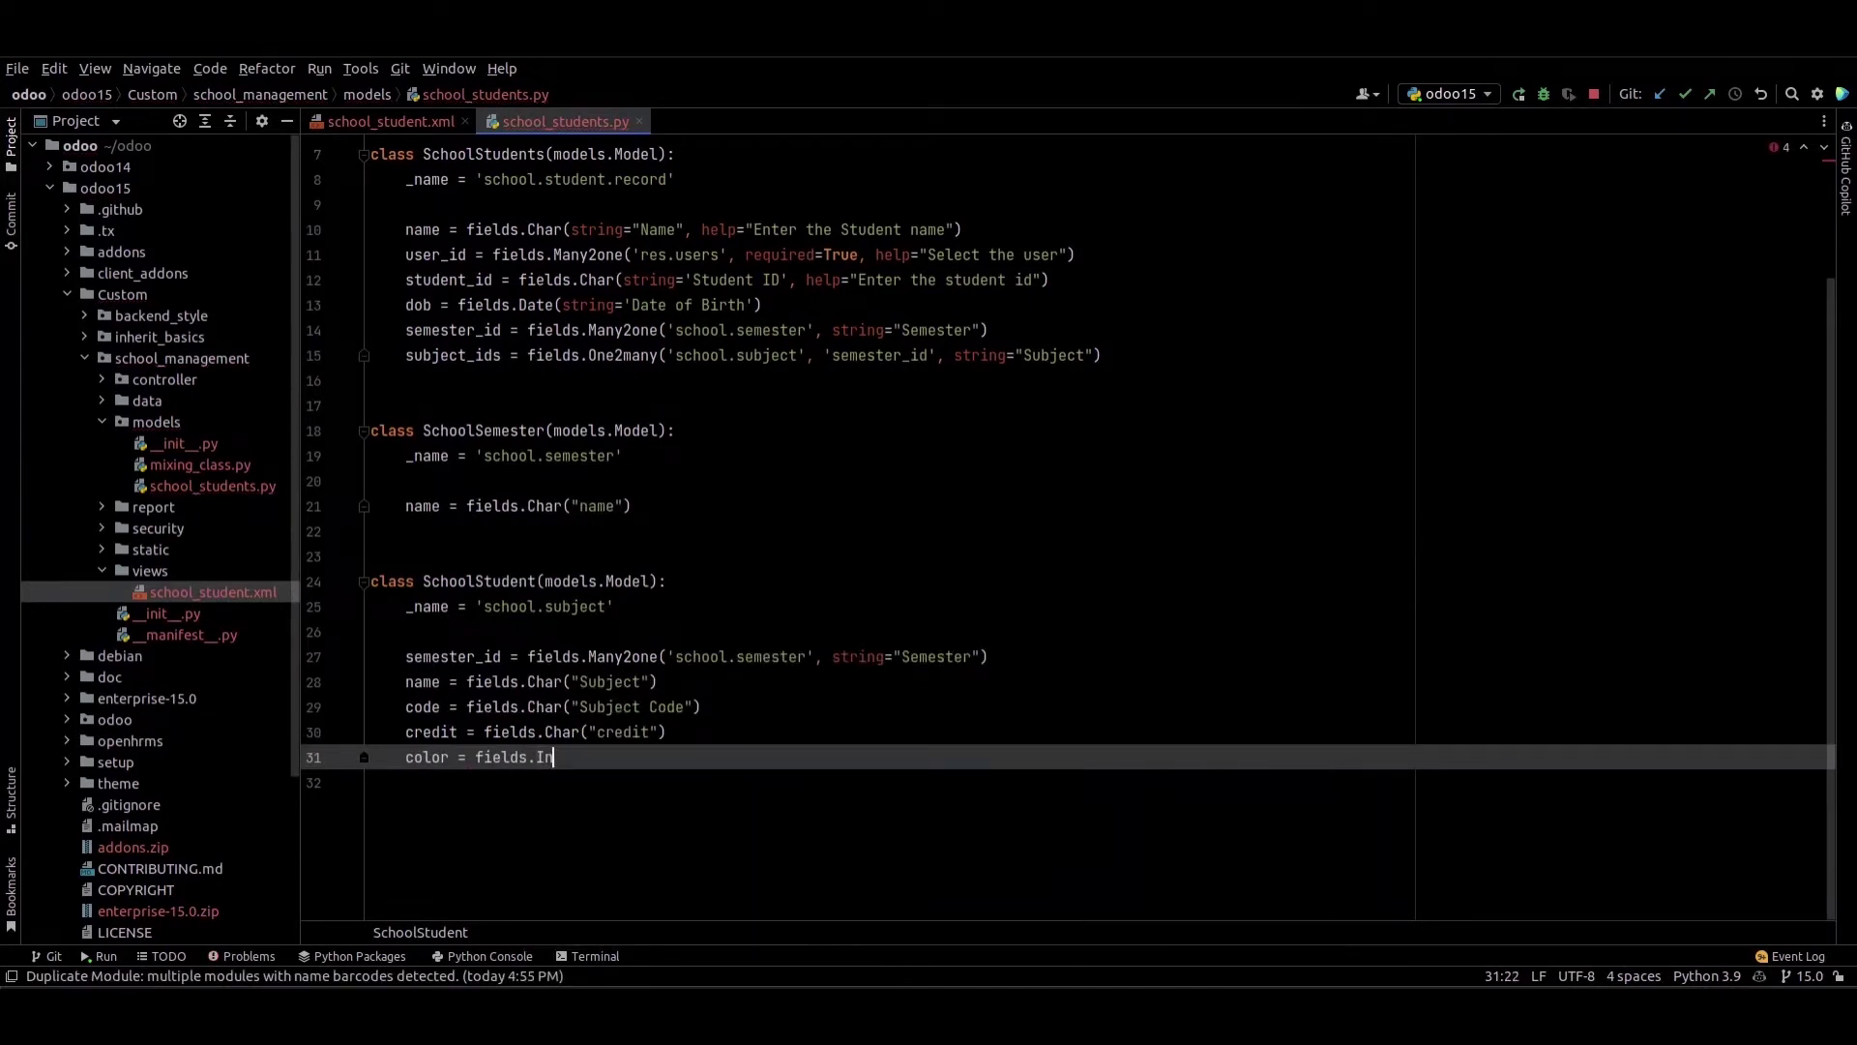
type("teg")
type("er(")
type("strin")
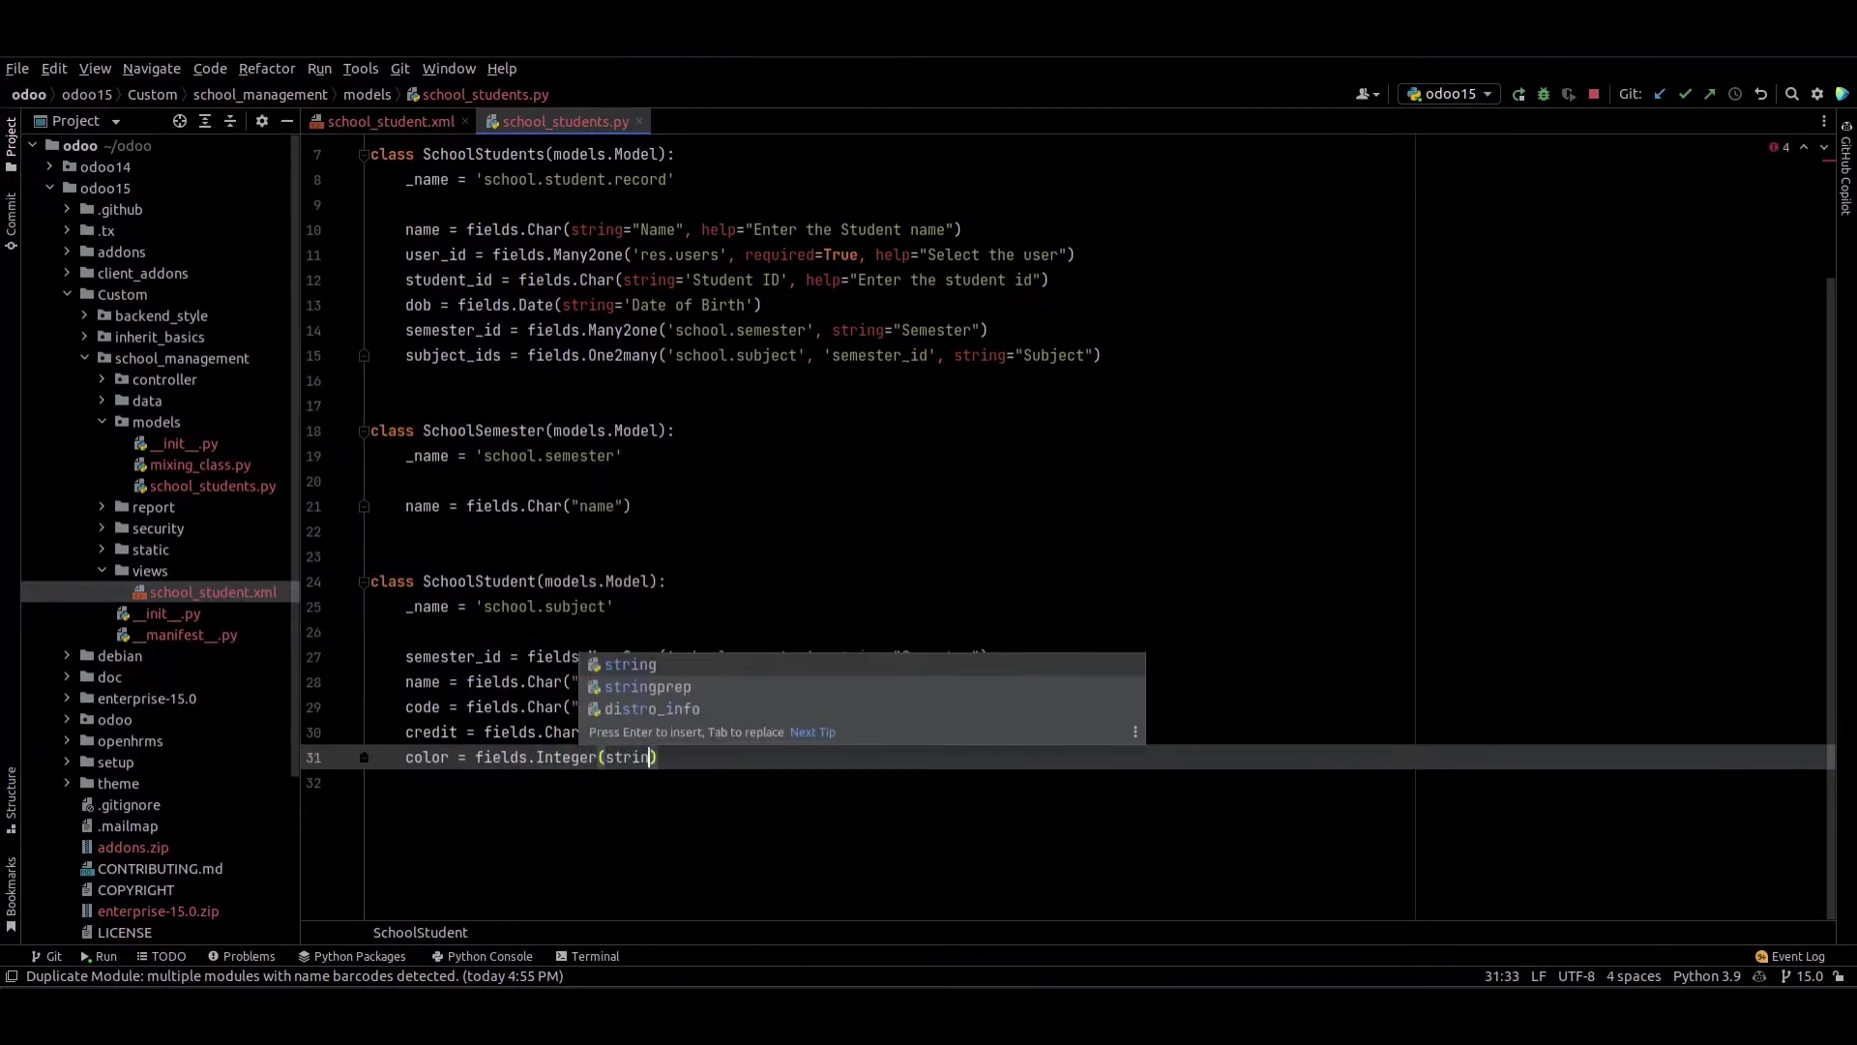
type("g=\"")
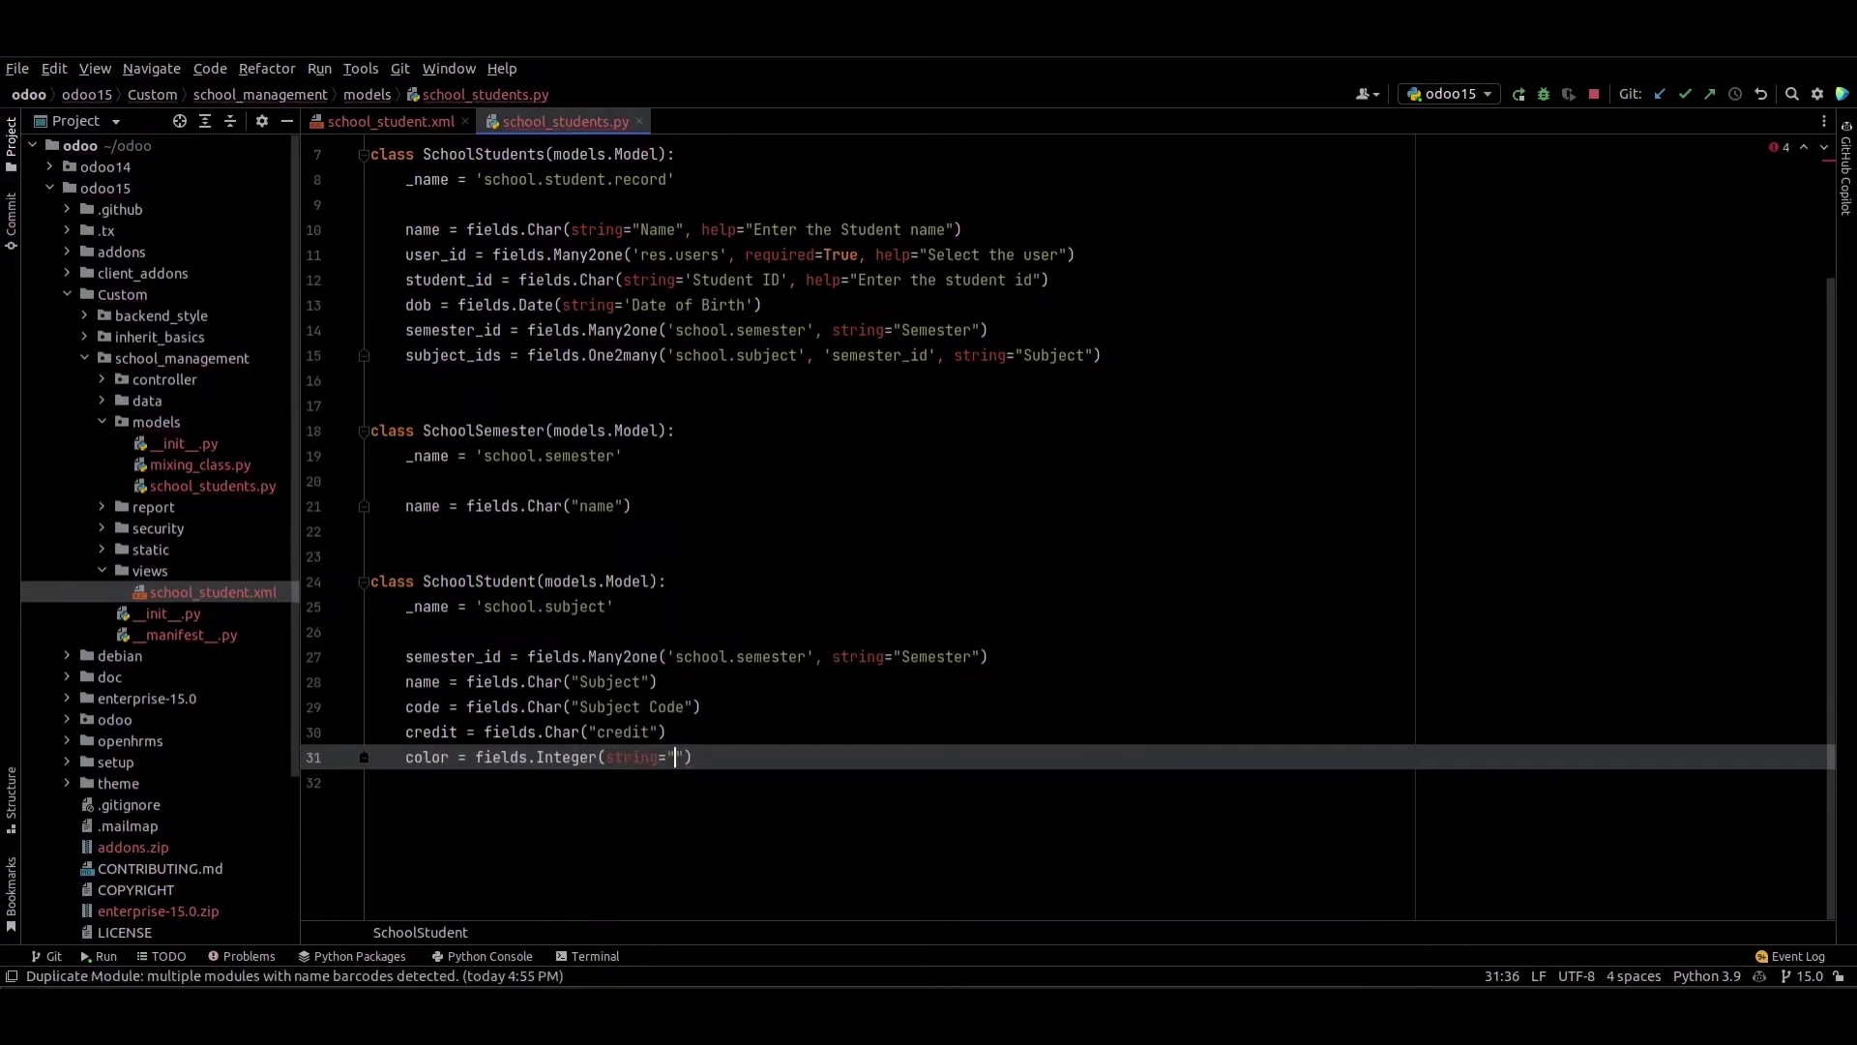
type("color")
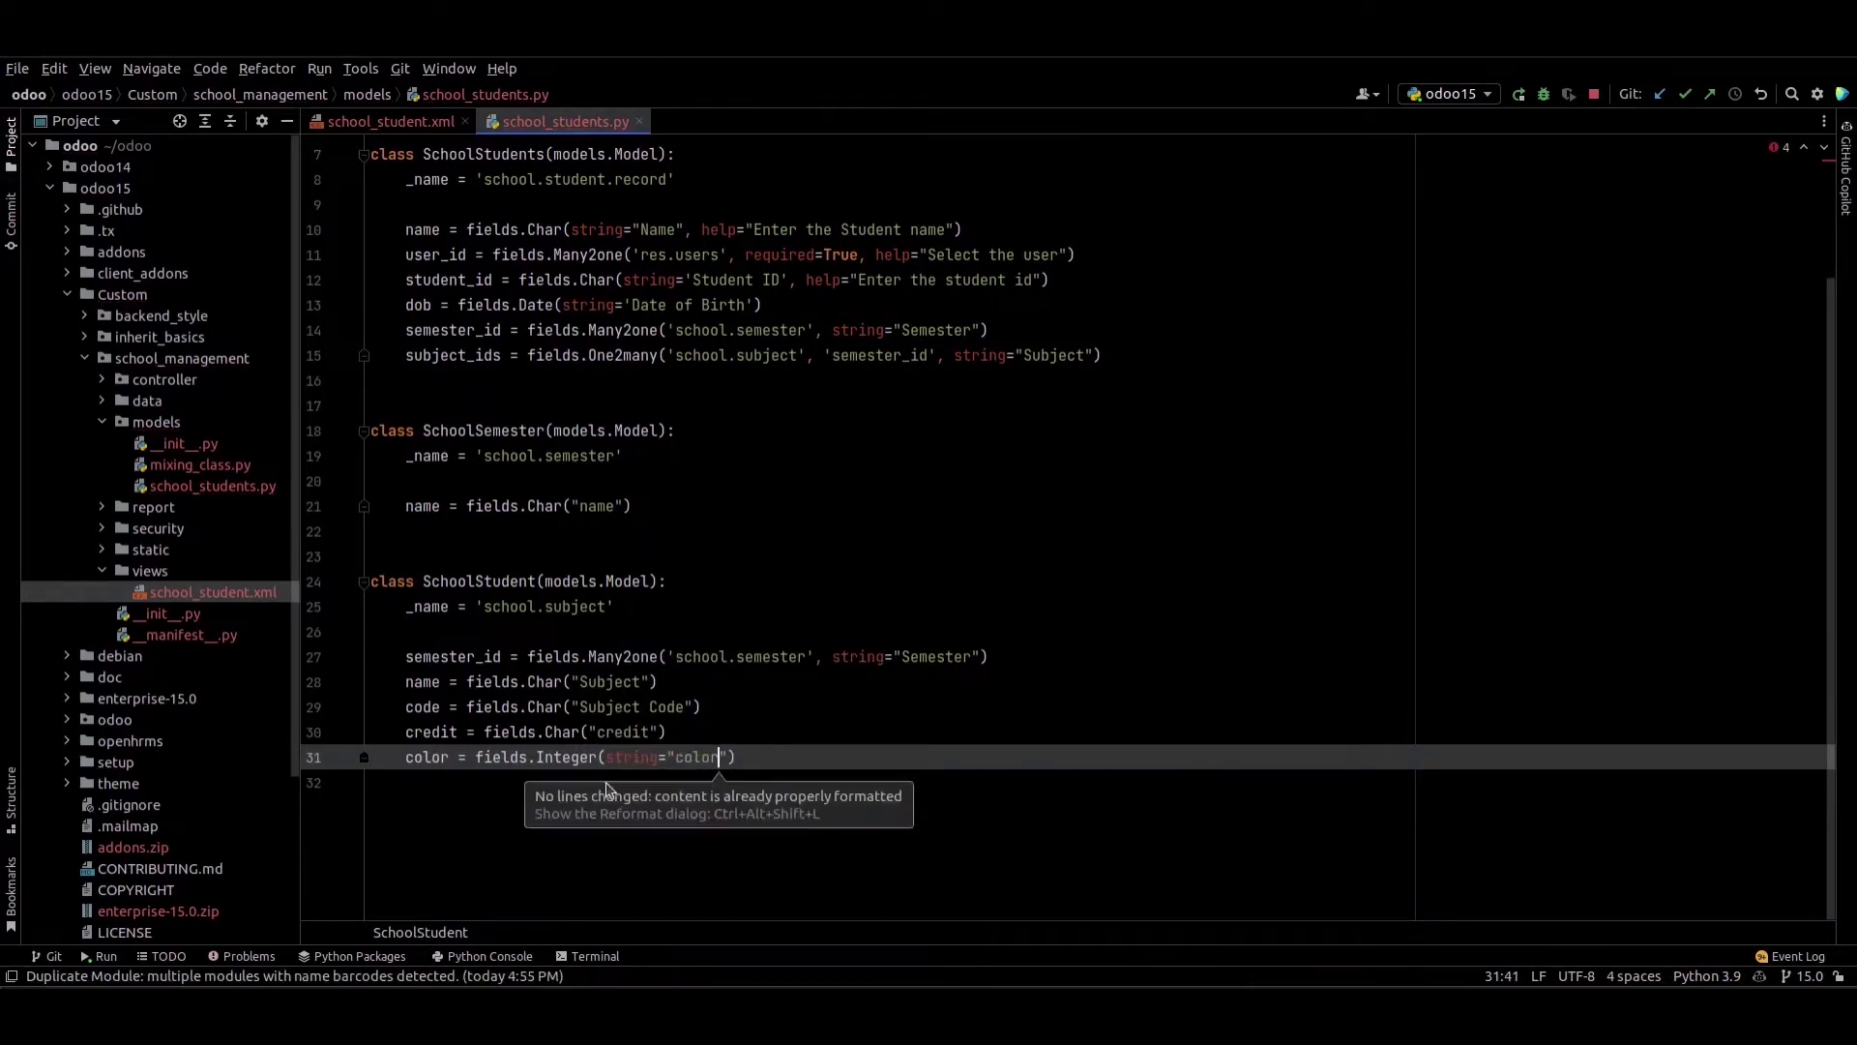
Step: Insert a new line above <templates> in the subject kanban for <field name="color"/>
double_click(426, 756)
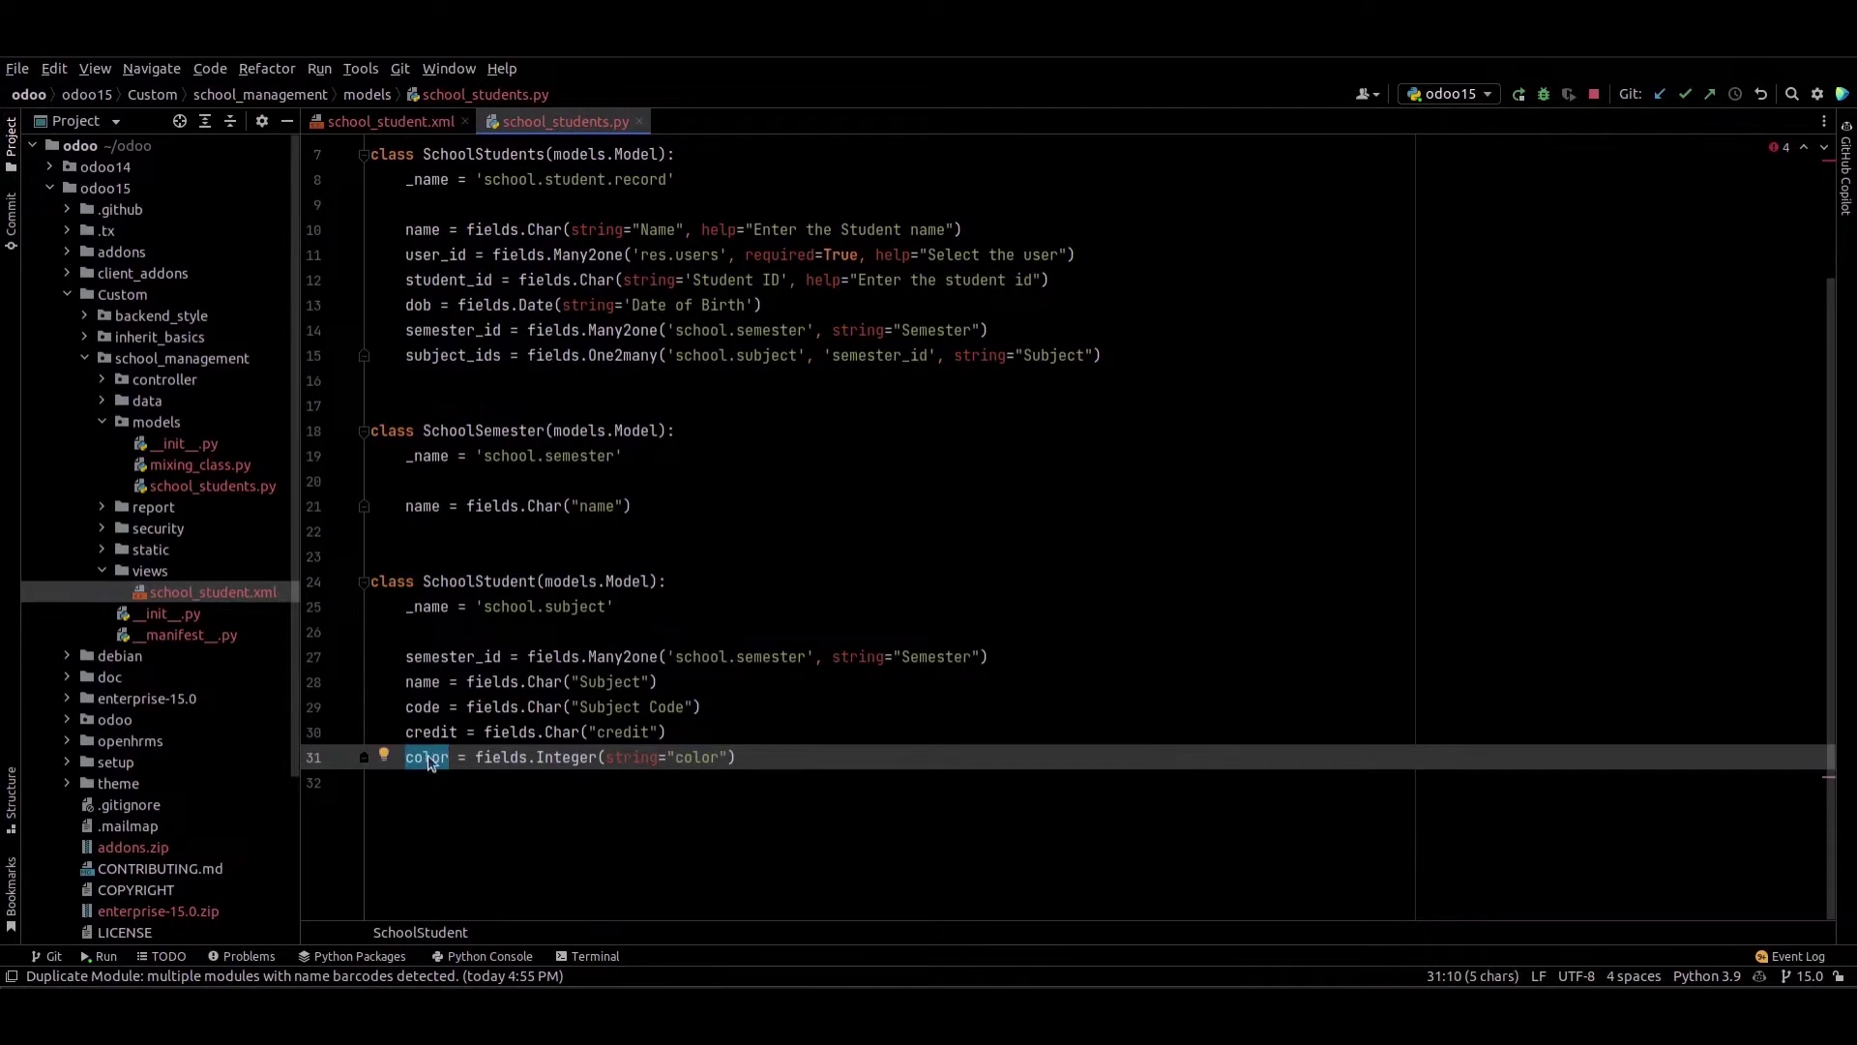
left_click(426, 121)
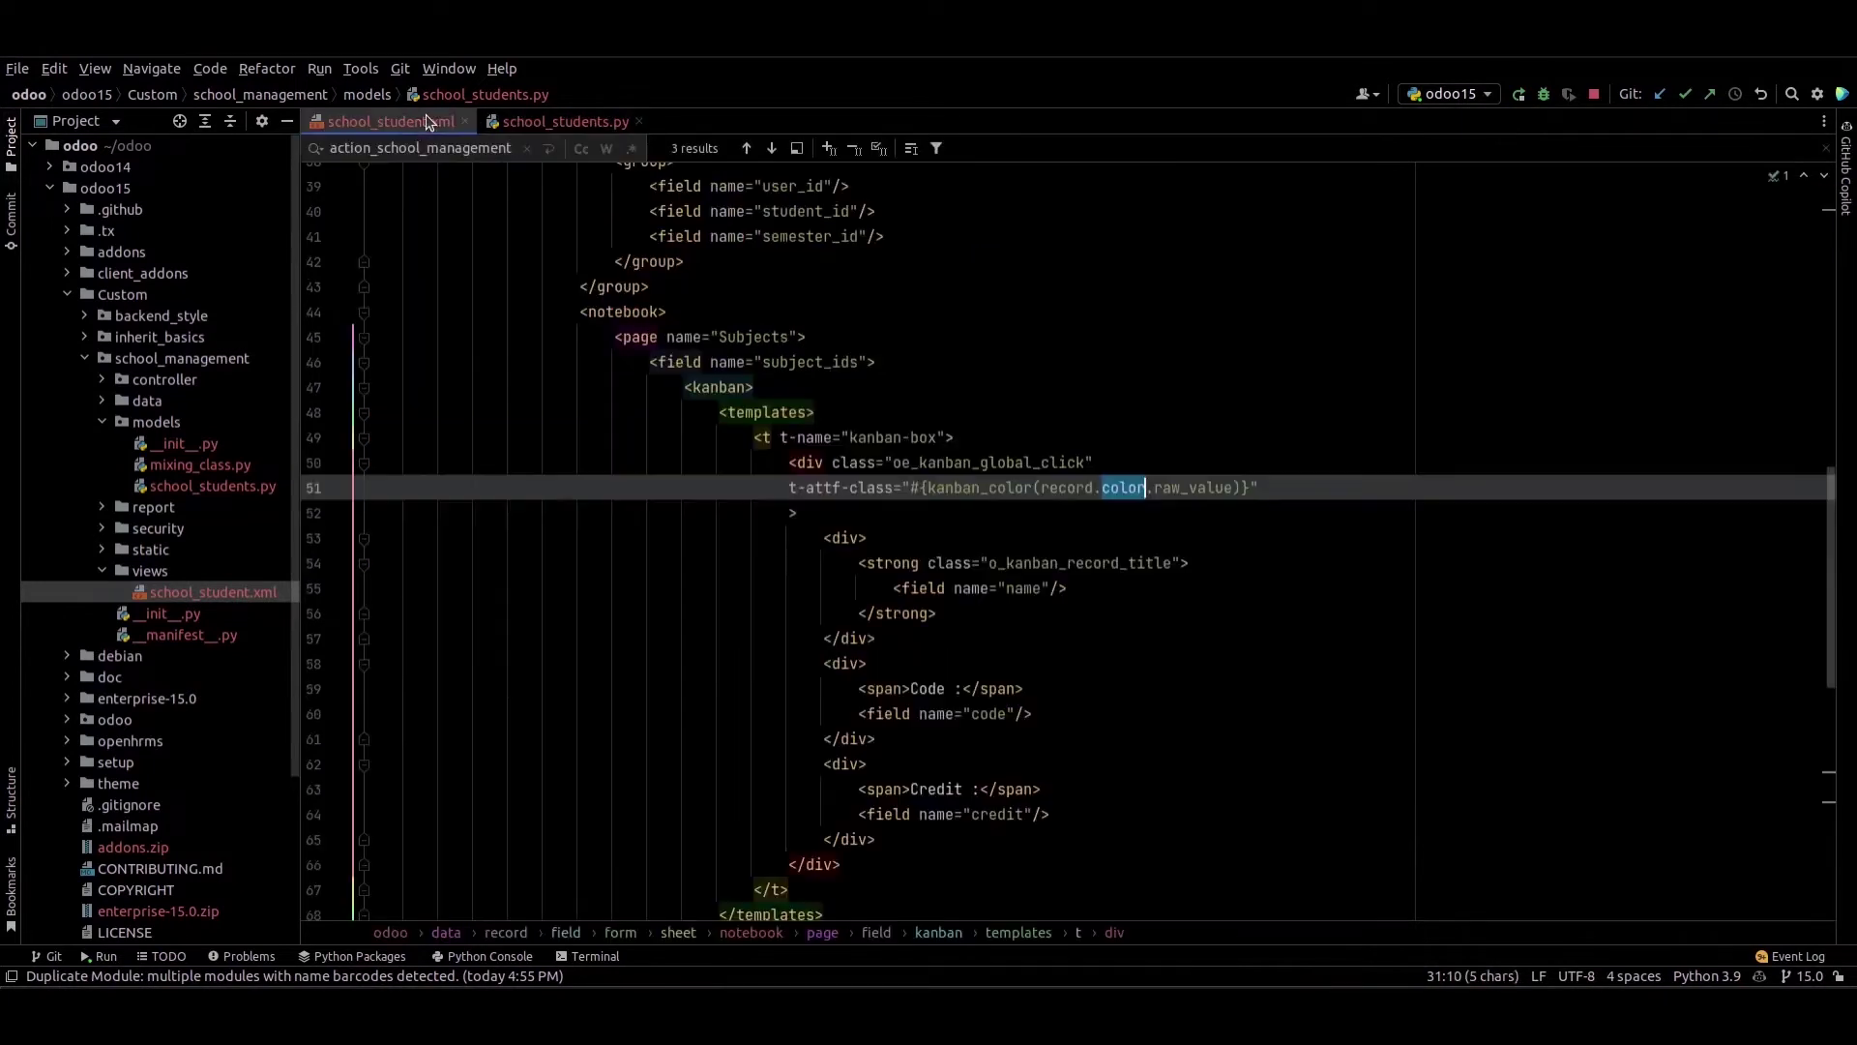
left_click(754, 413)
left_click(800, 406)
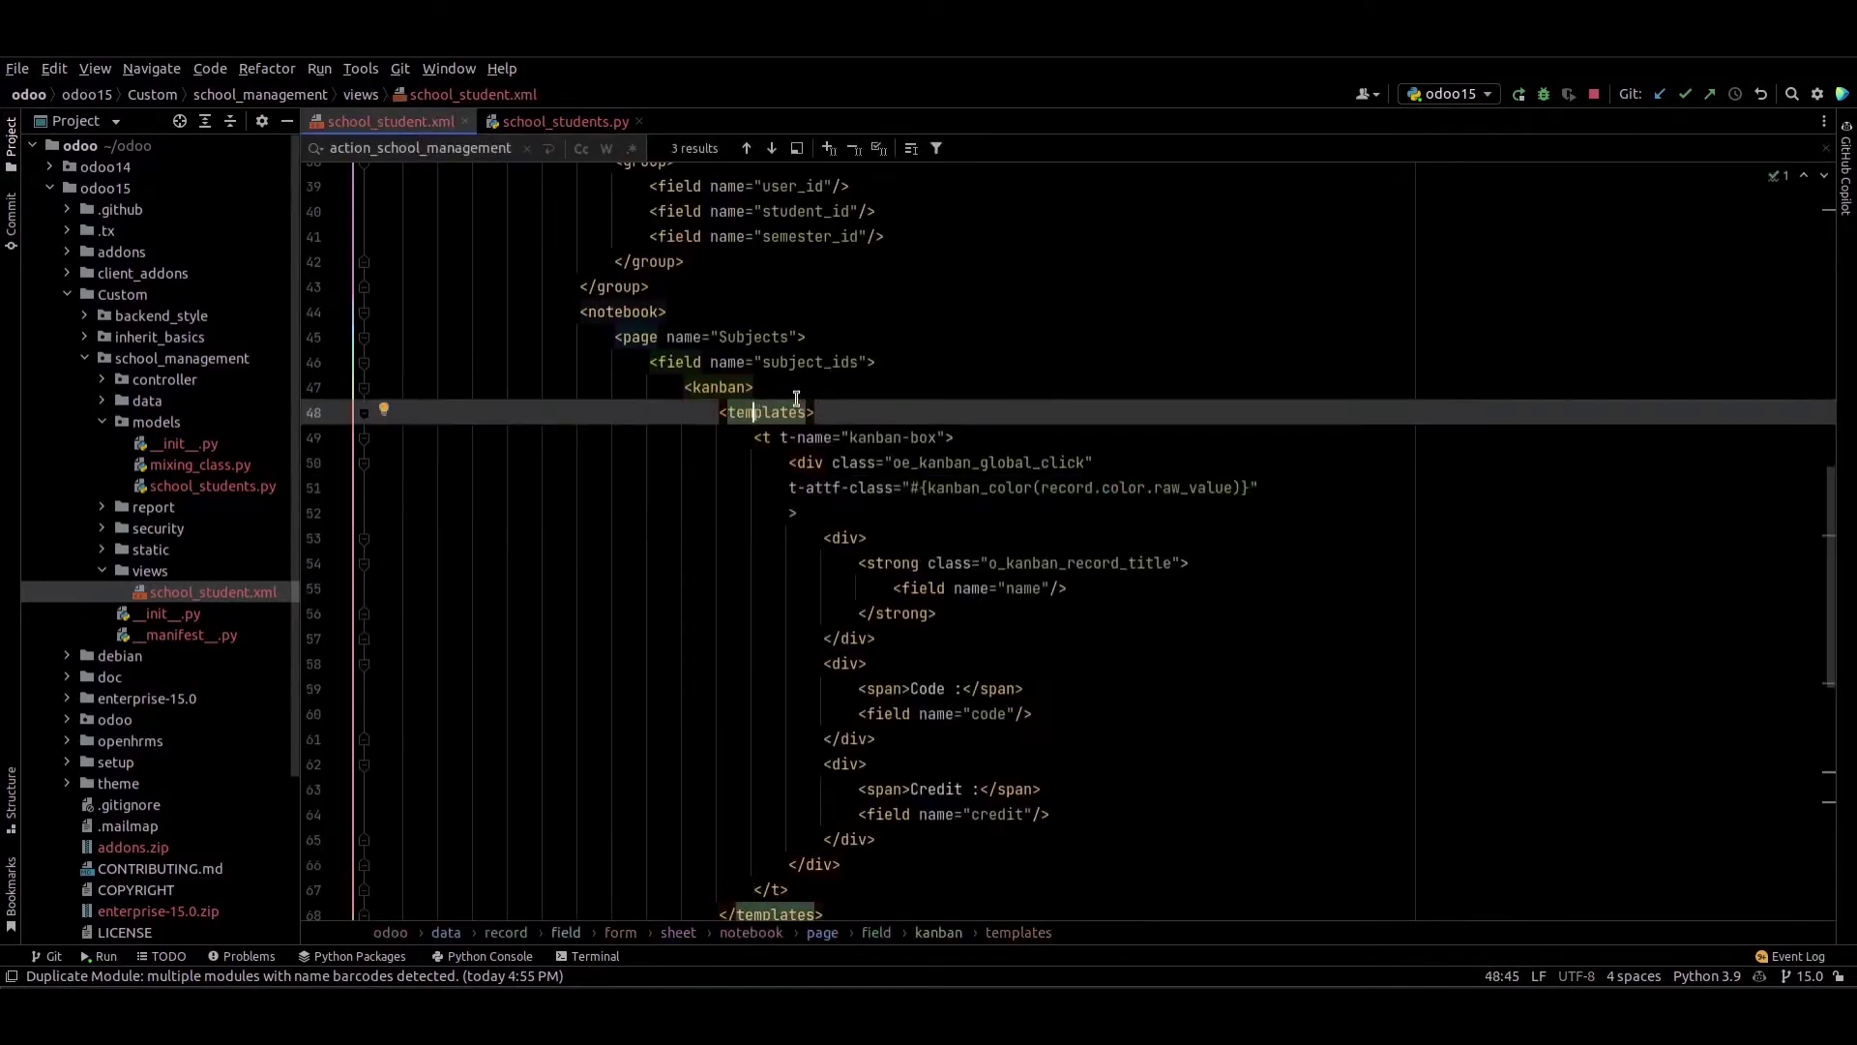
left_click(794, 395)
key("Return")
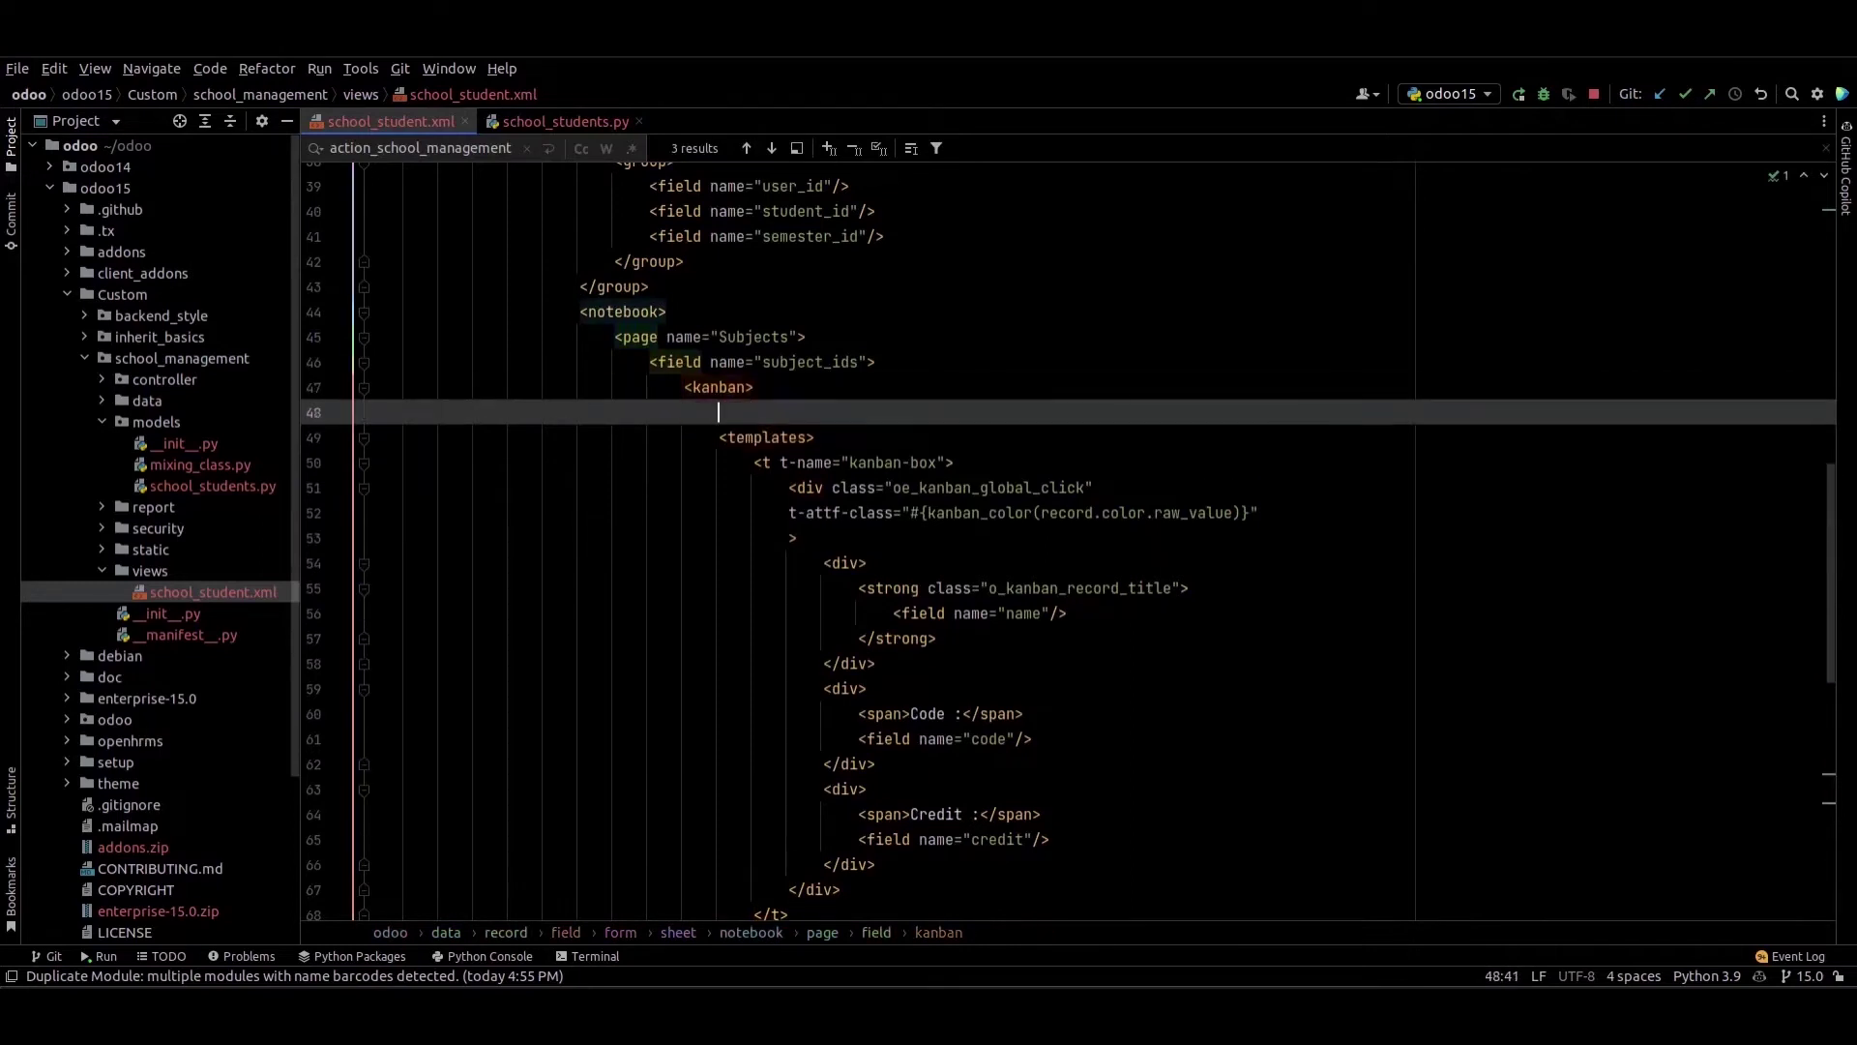
type("<fie")
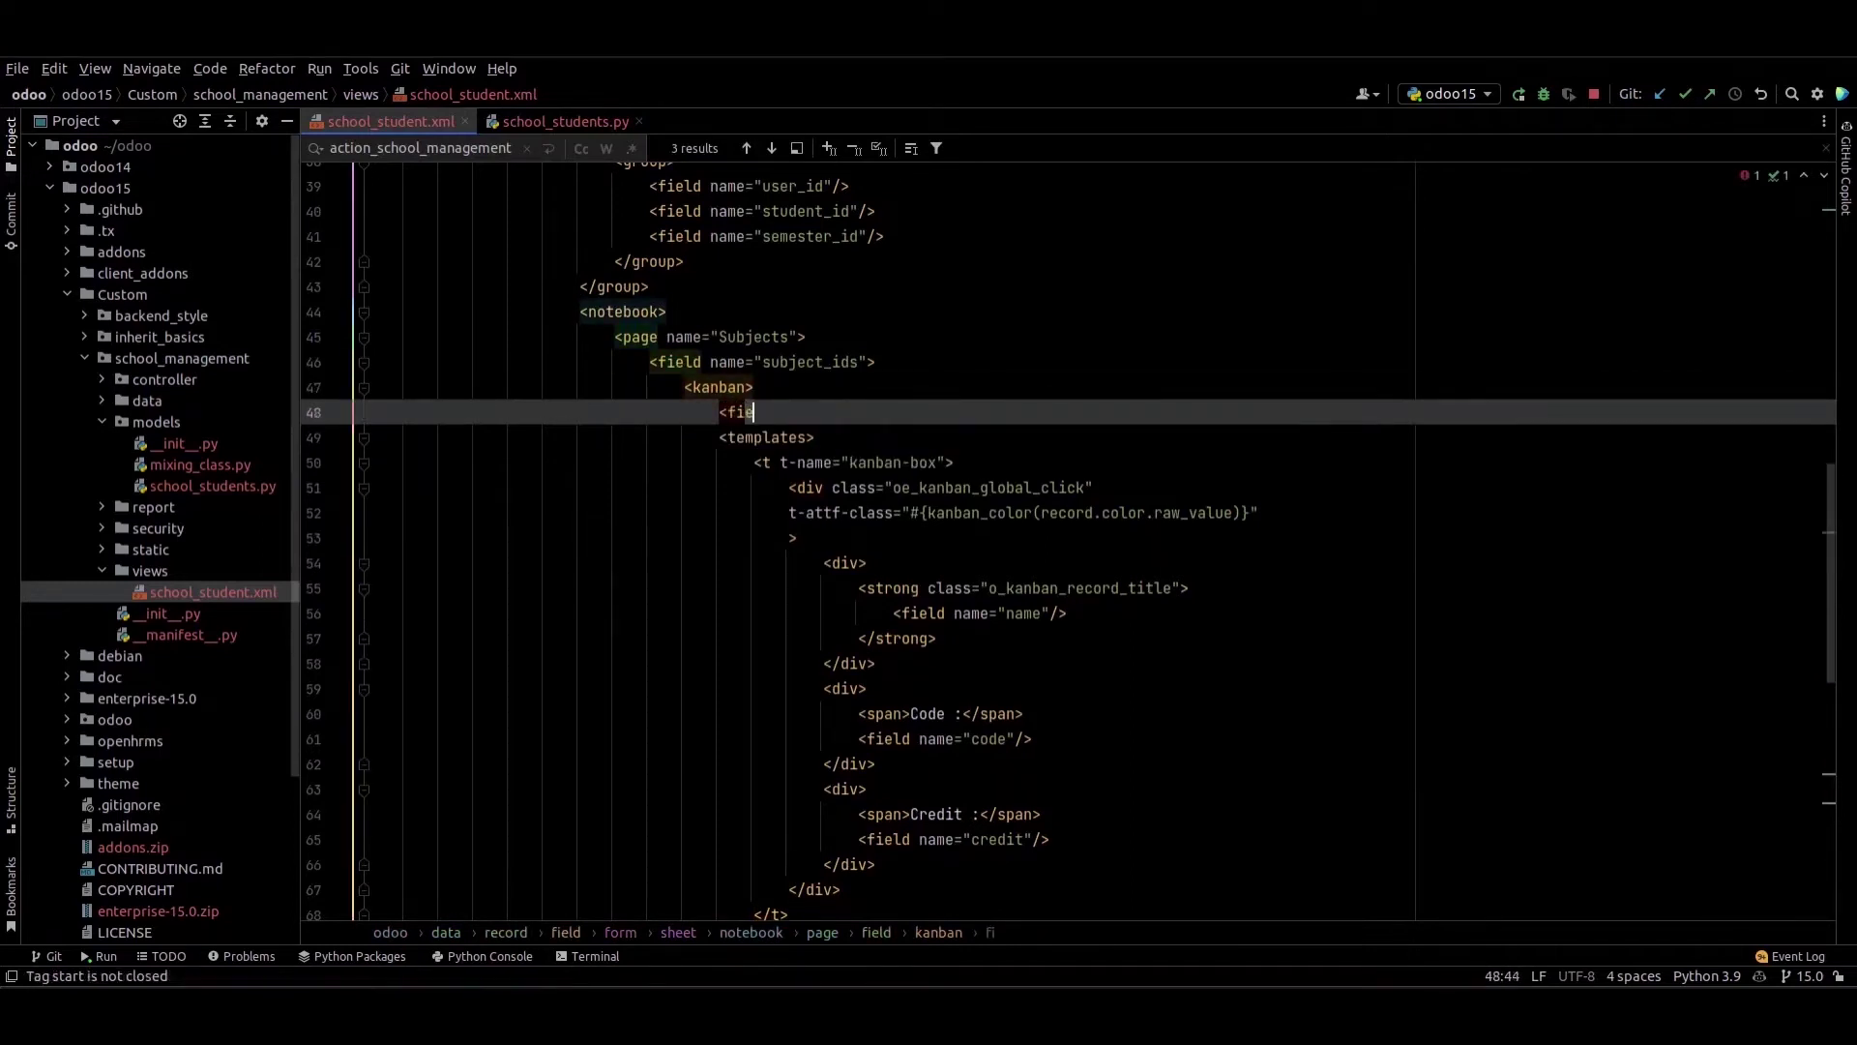
type("ld name=\"")
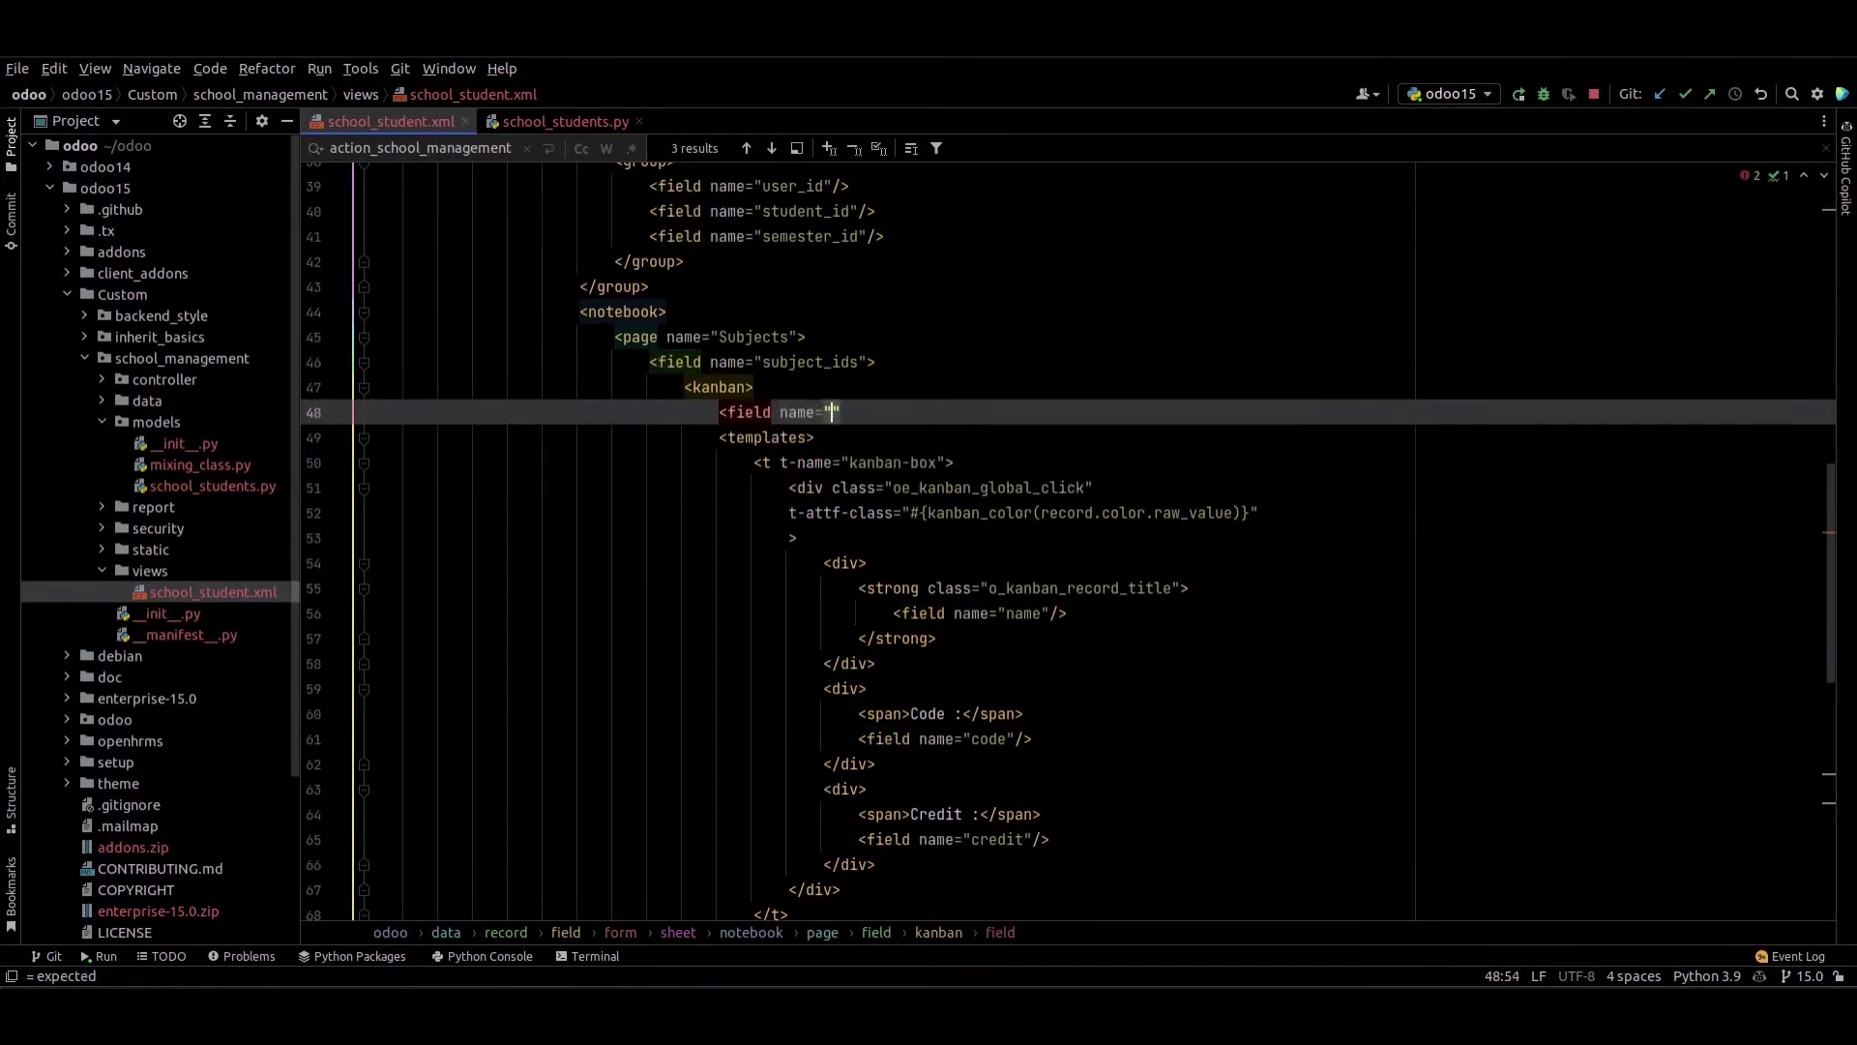
type("color\"")
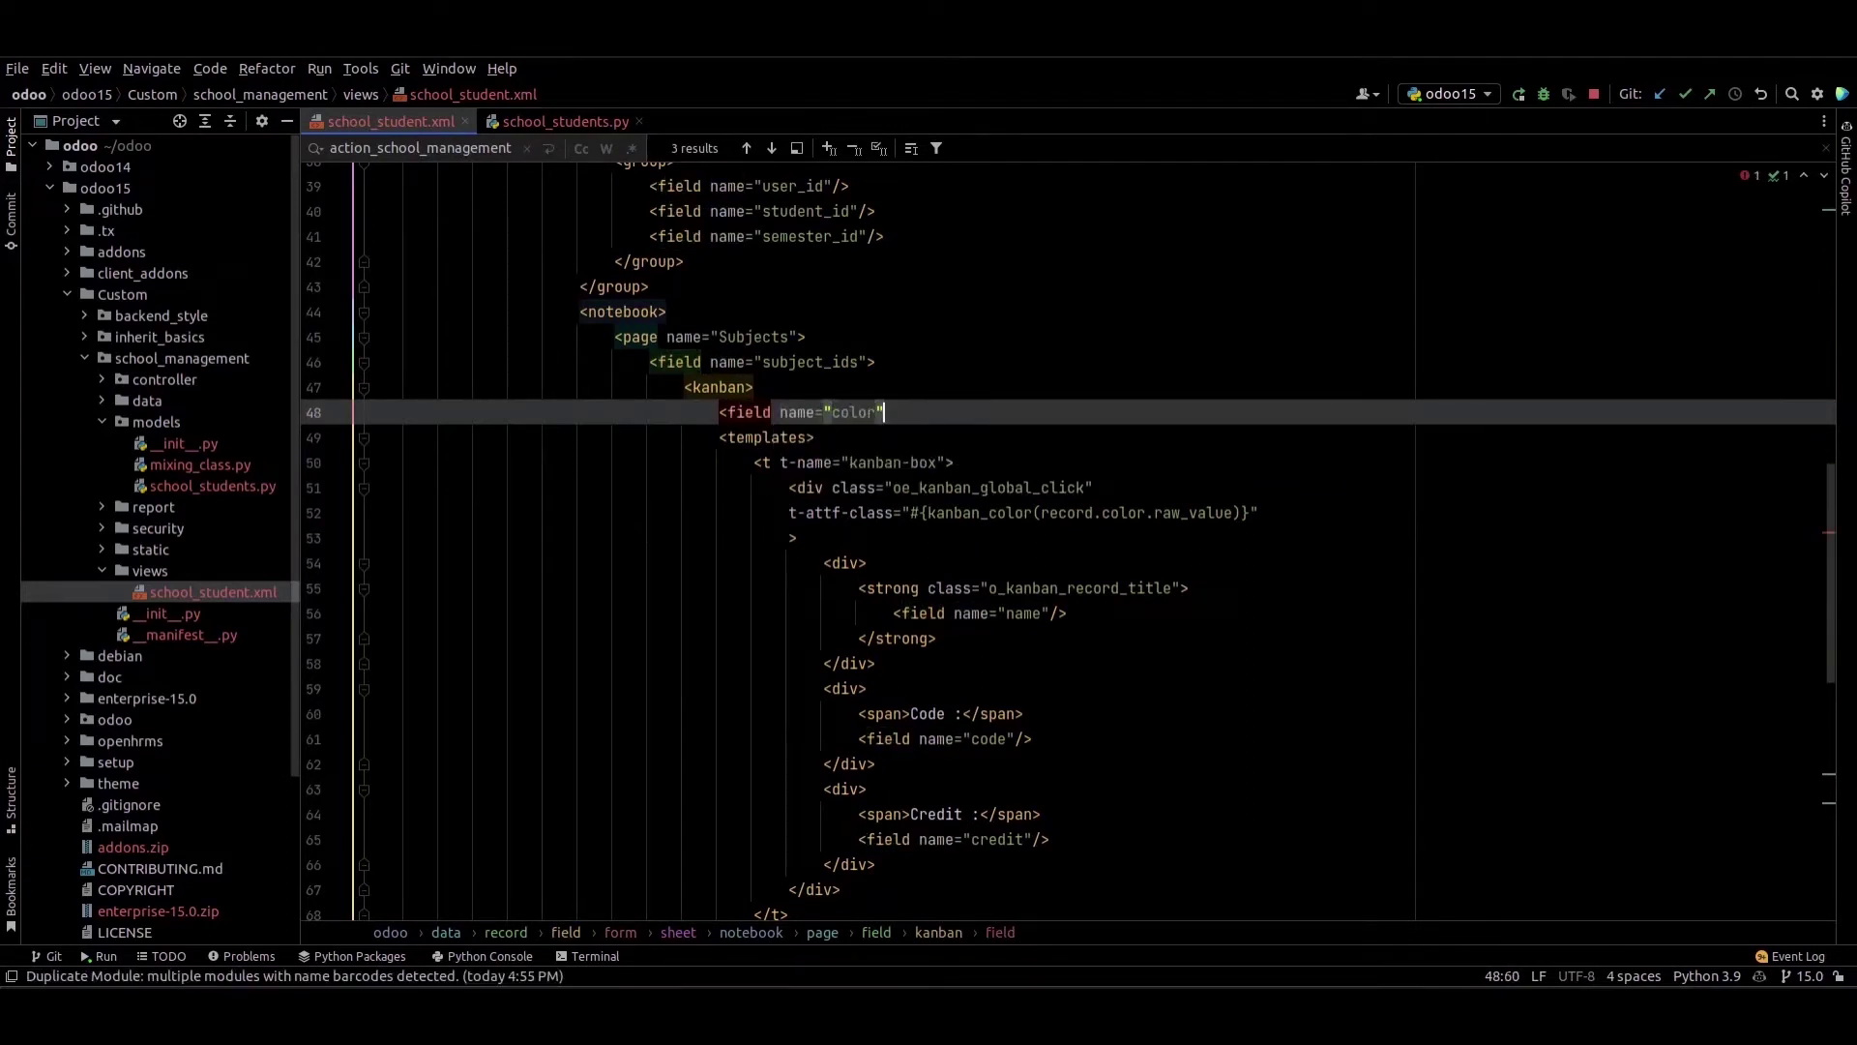
type("/>")
Step: Move oe_kanban_global_click from the class attribute to the end of t-attf-class
double_click(1121, 511)
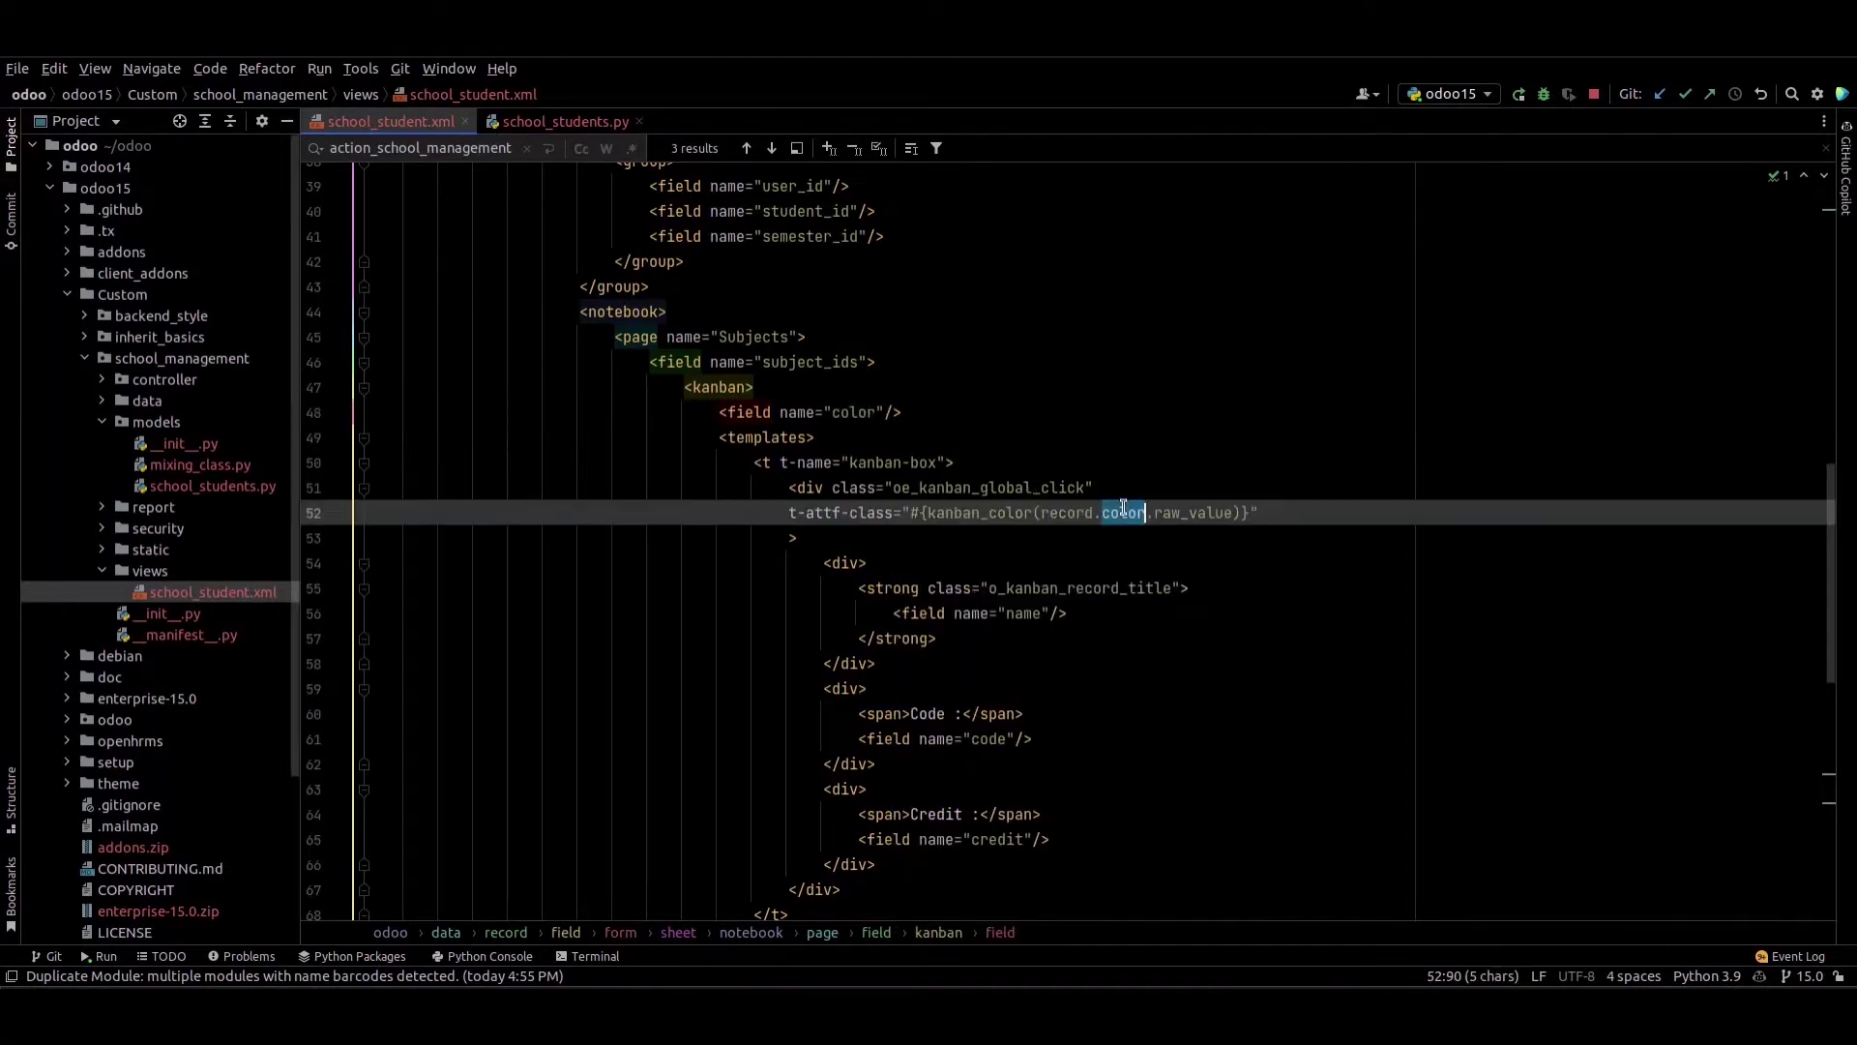
left_click(828, 489)
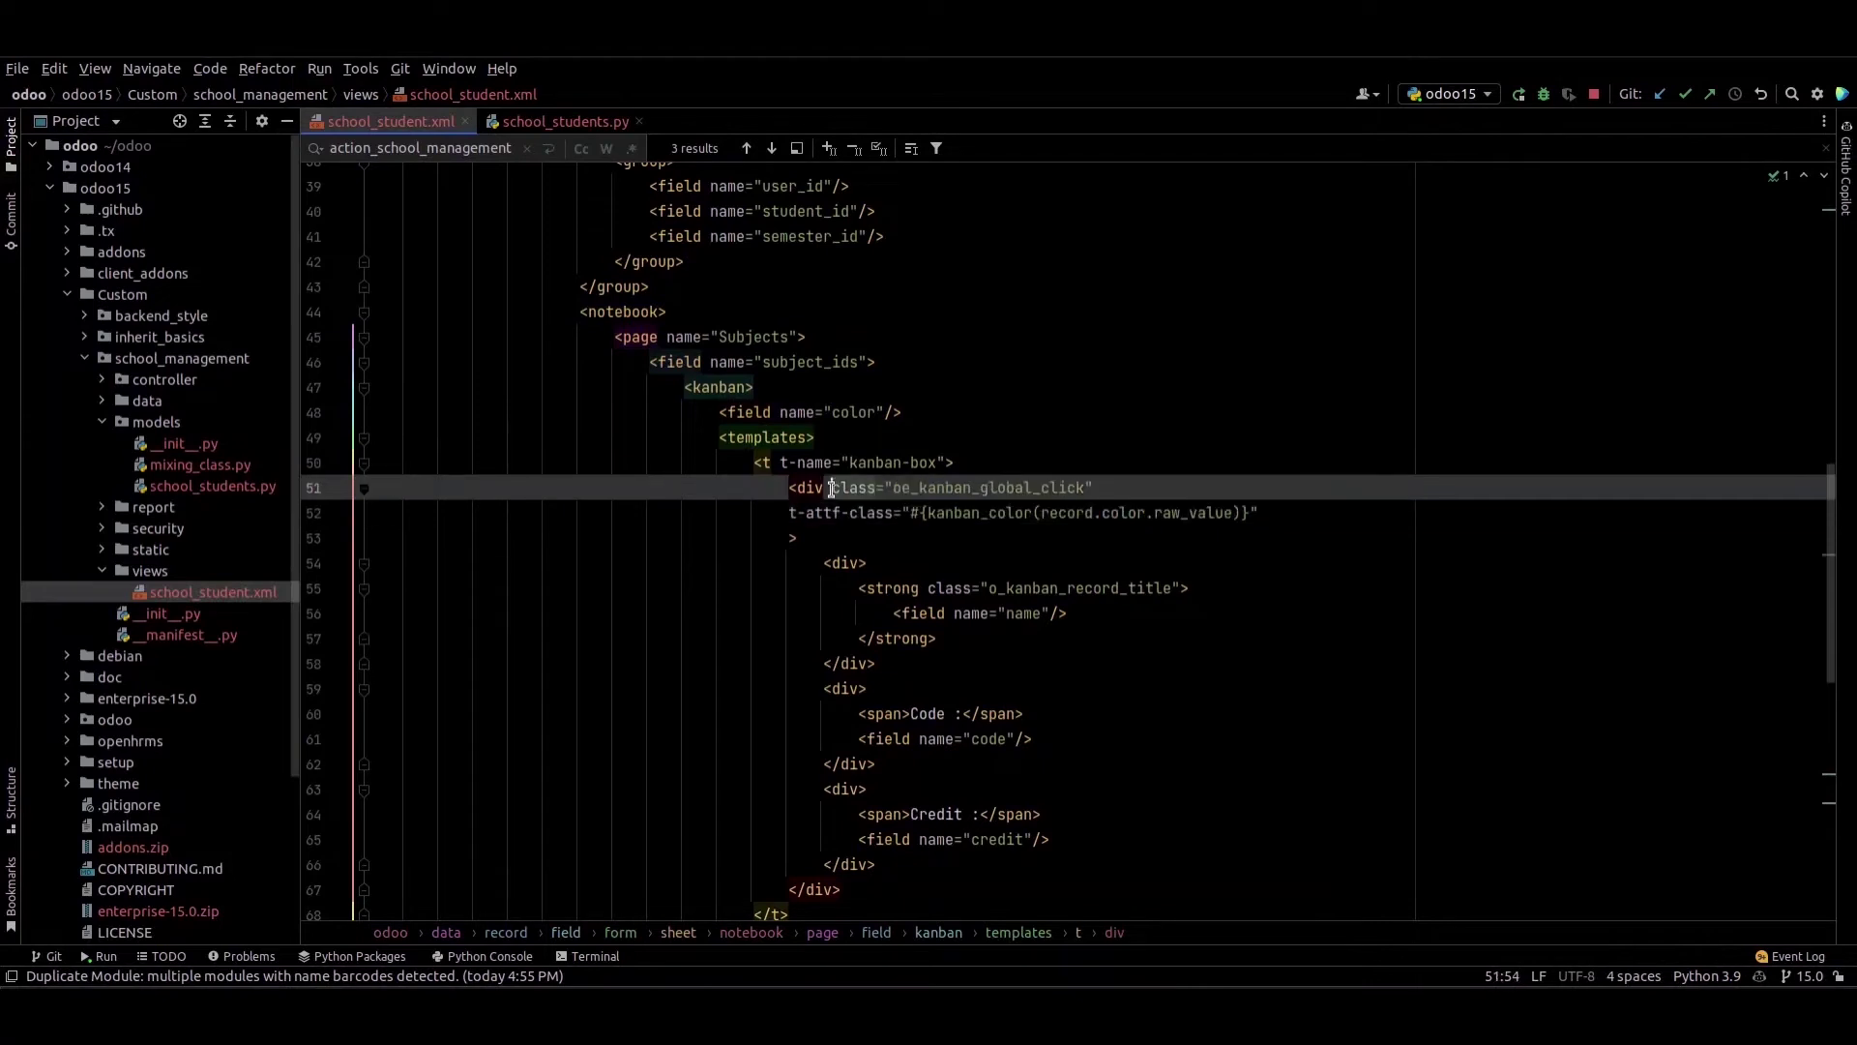
double_click(984, 488)
key("ctrl+x")
left_click(1250, 512)
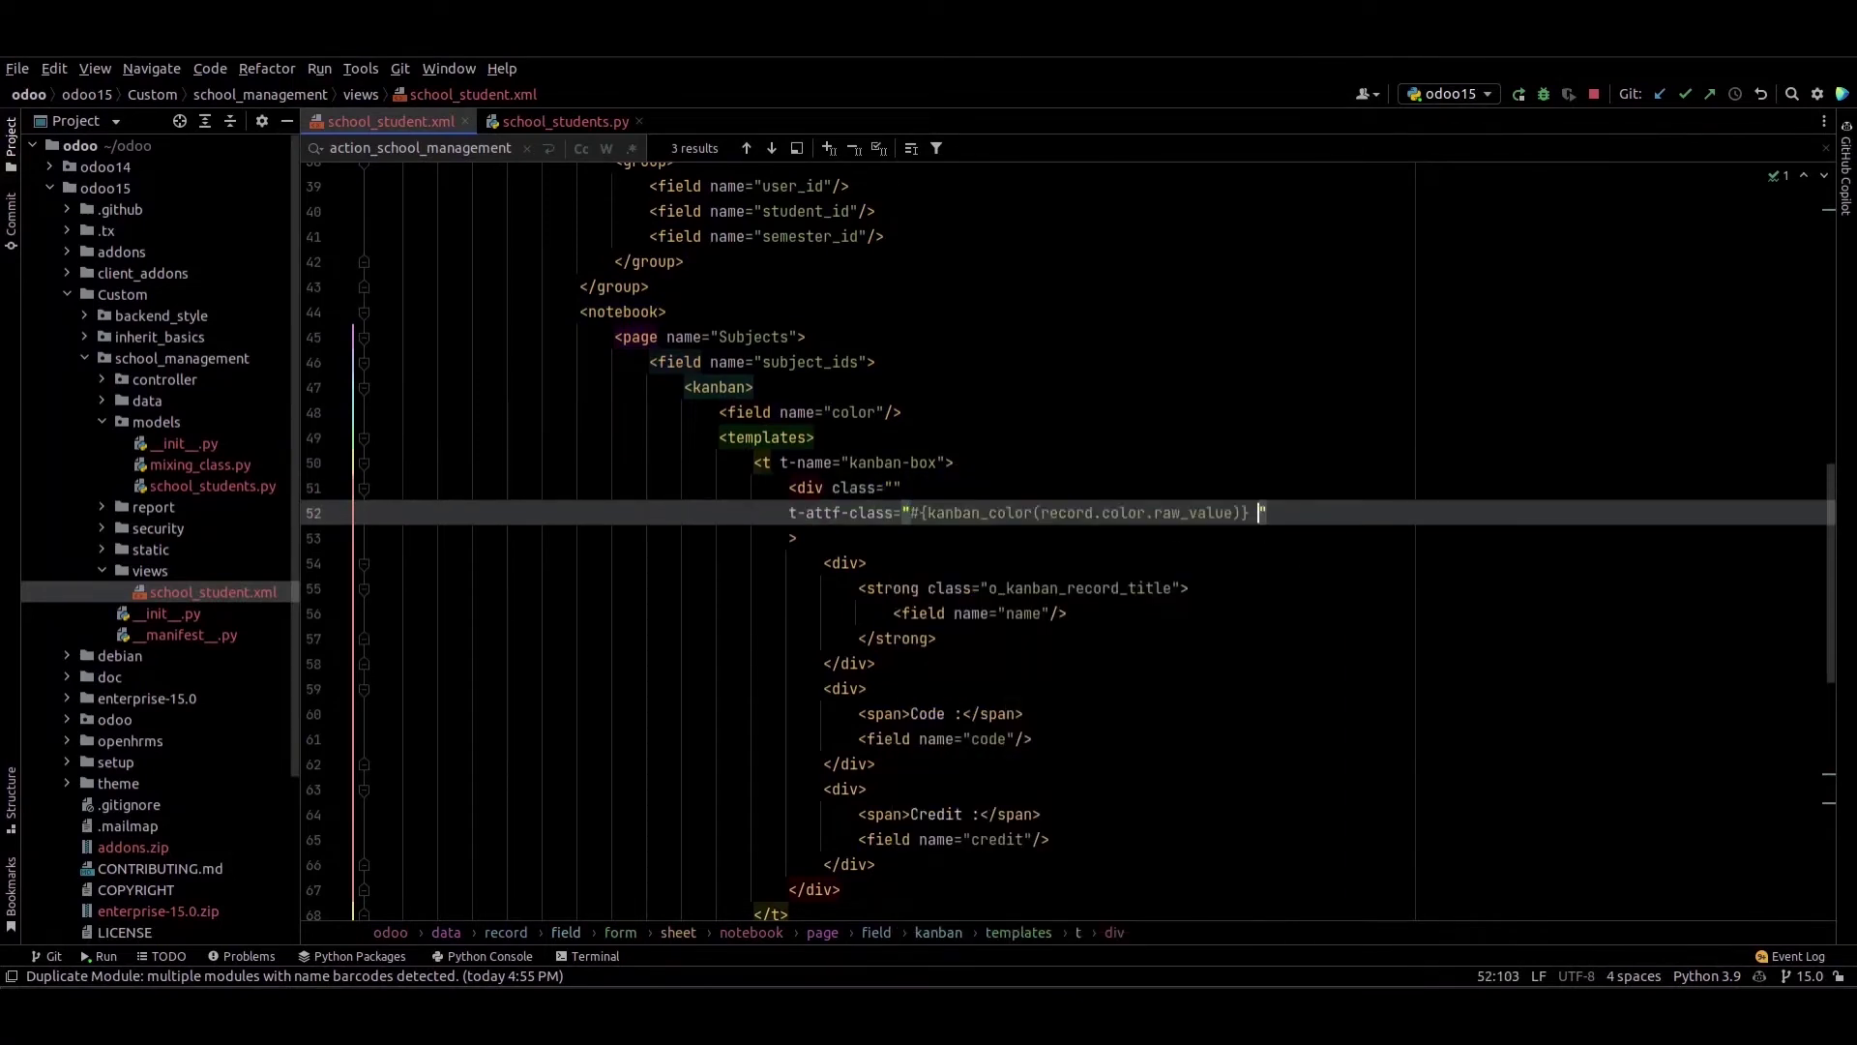
key("ctrl+v")
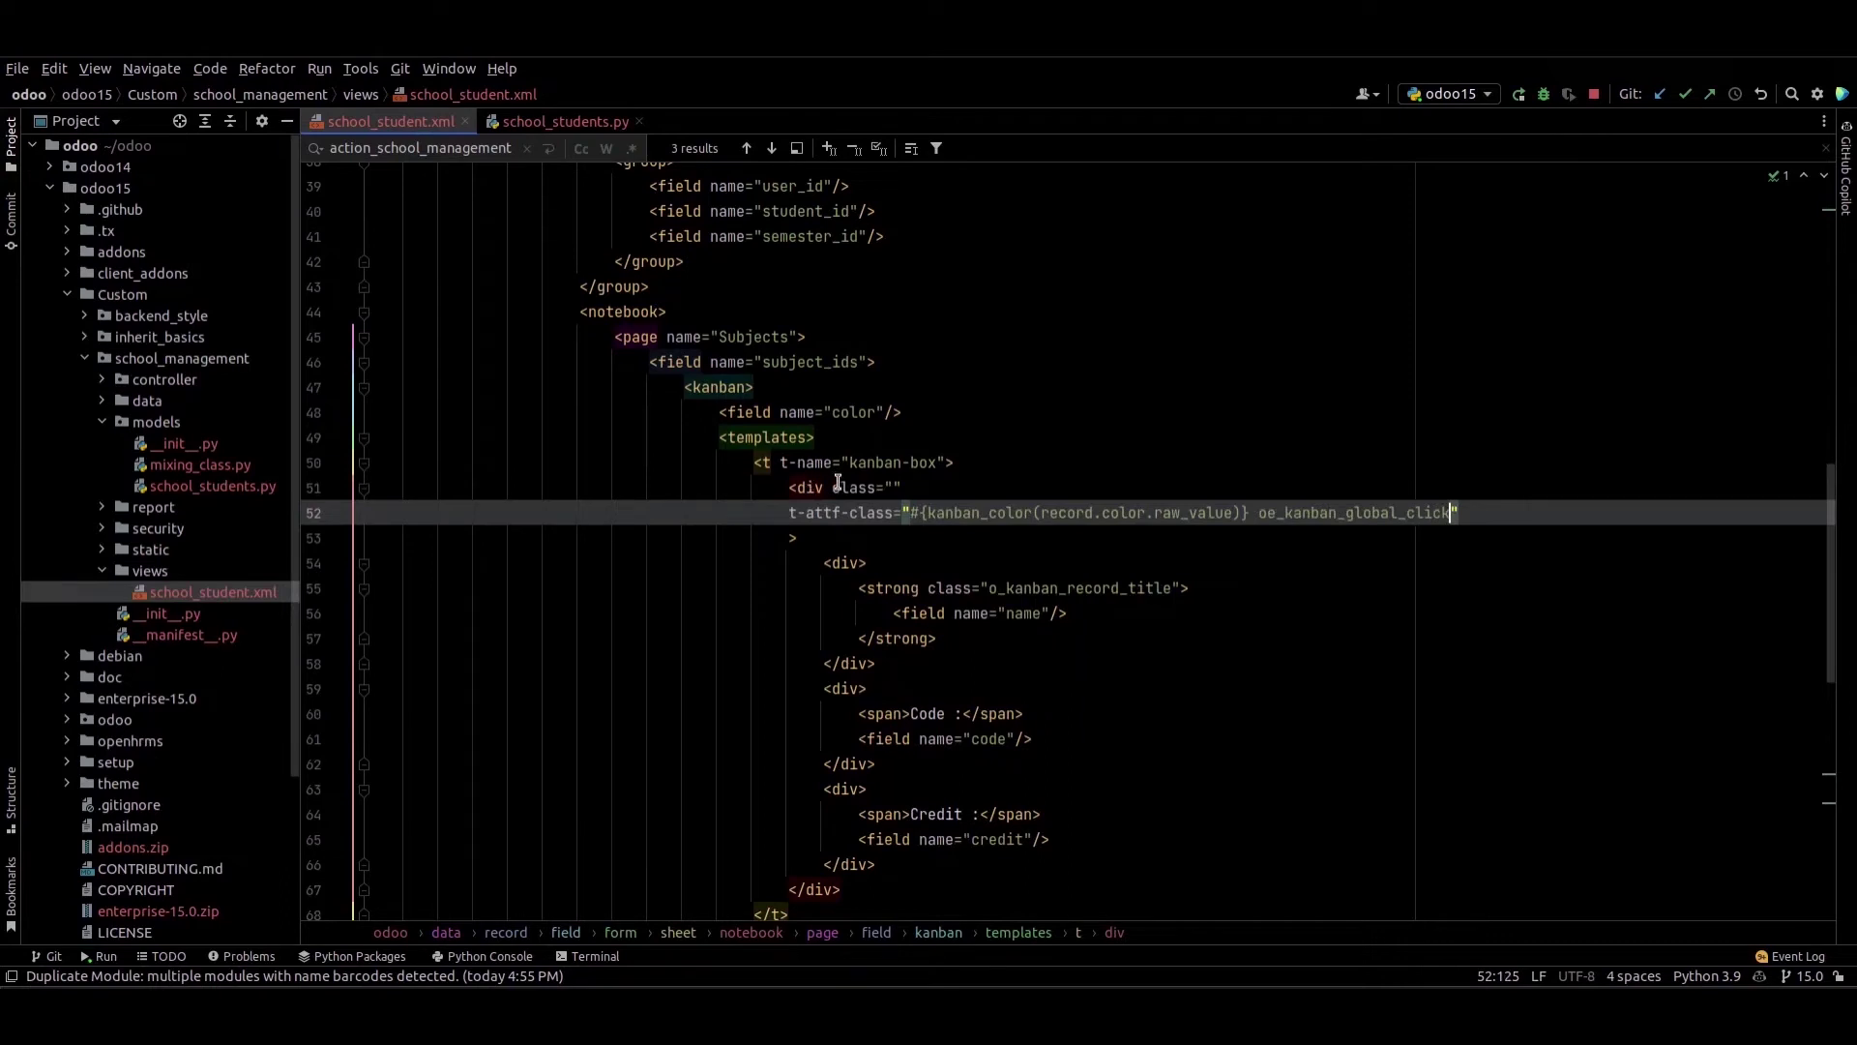
Step: Delete the empty class="" on line 51 and highlight kanban_color, record and color
left_click(836, 489)
key("shift+End")
key("BackSpace")
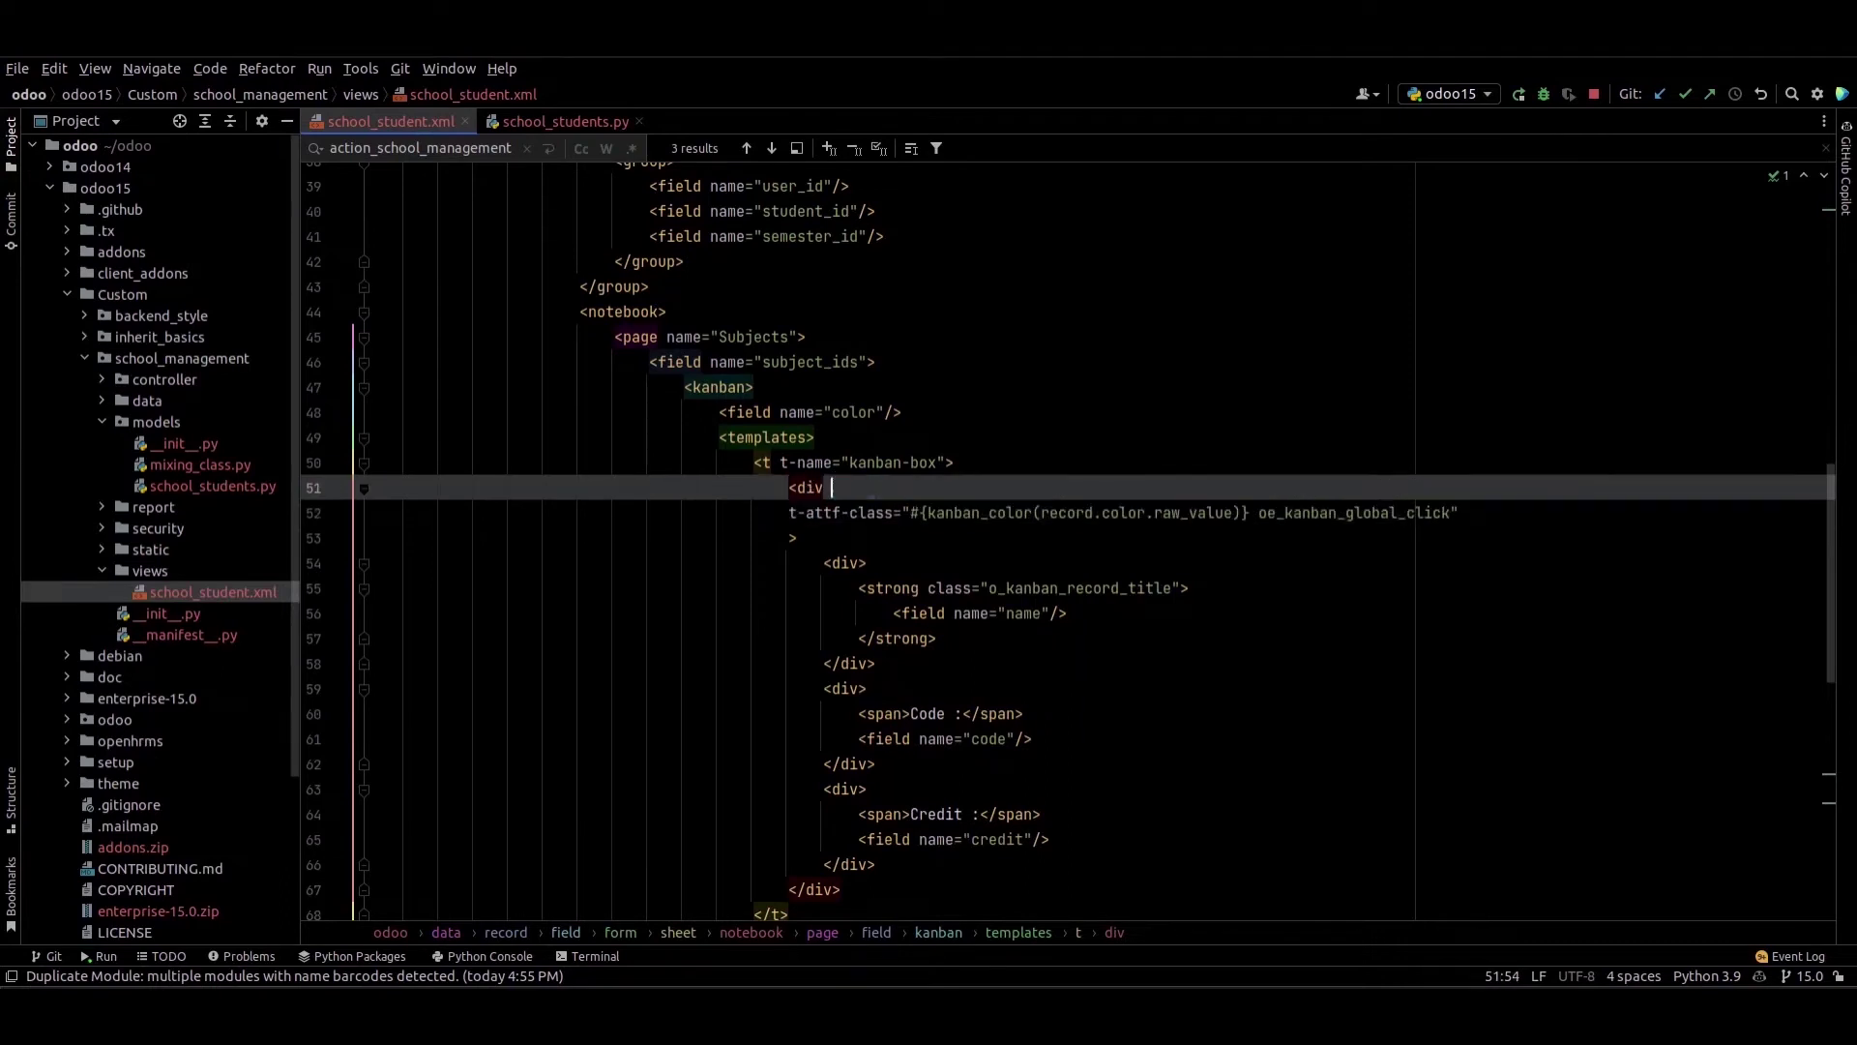
left_click(1024, 567)
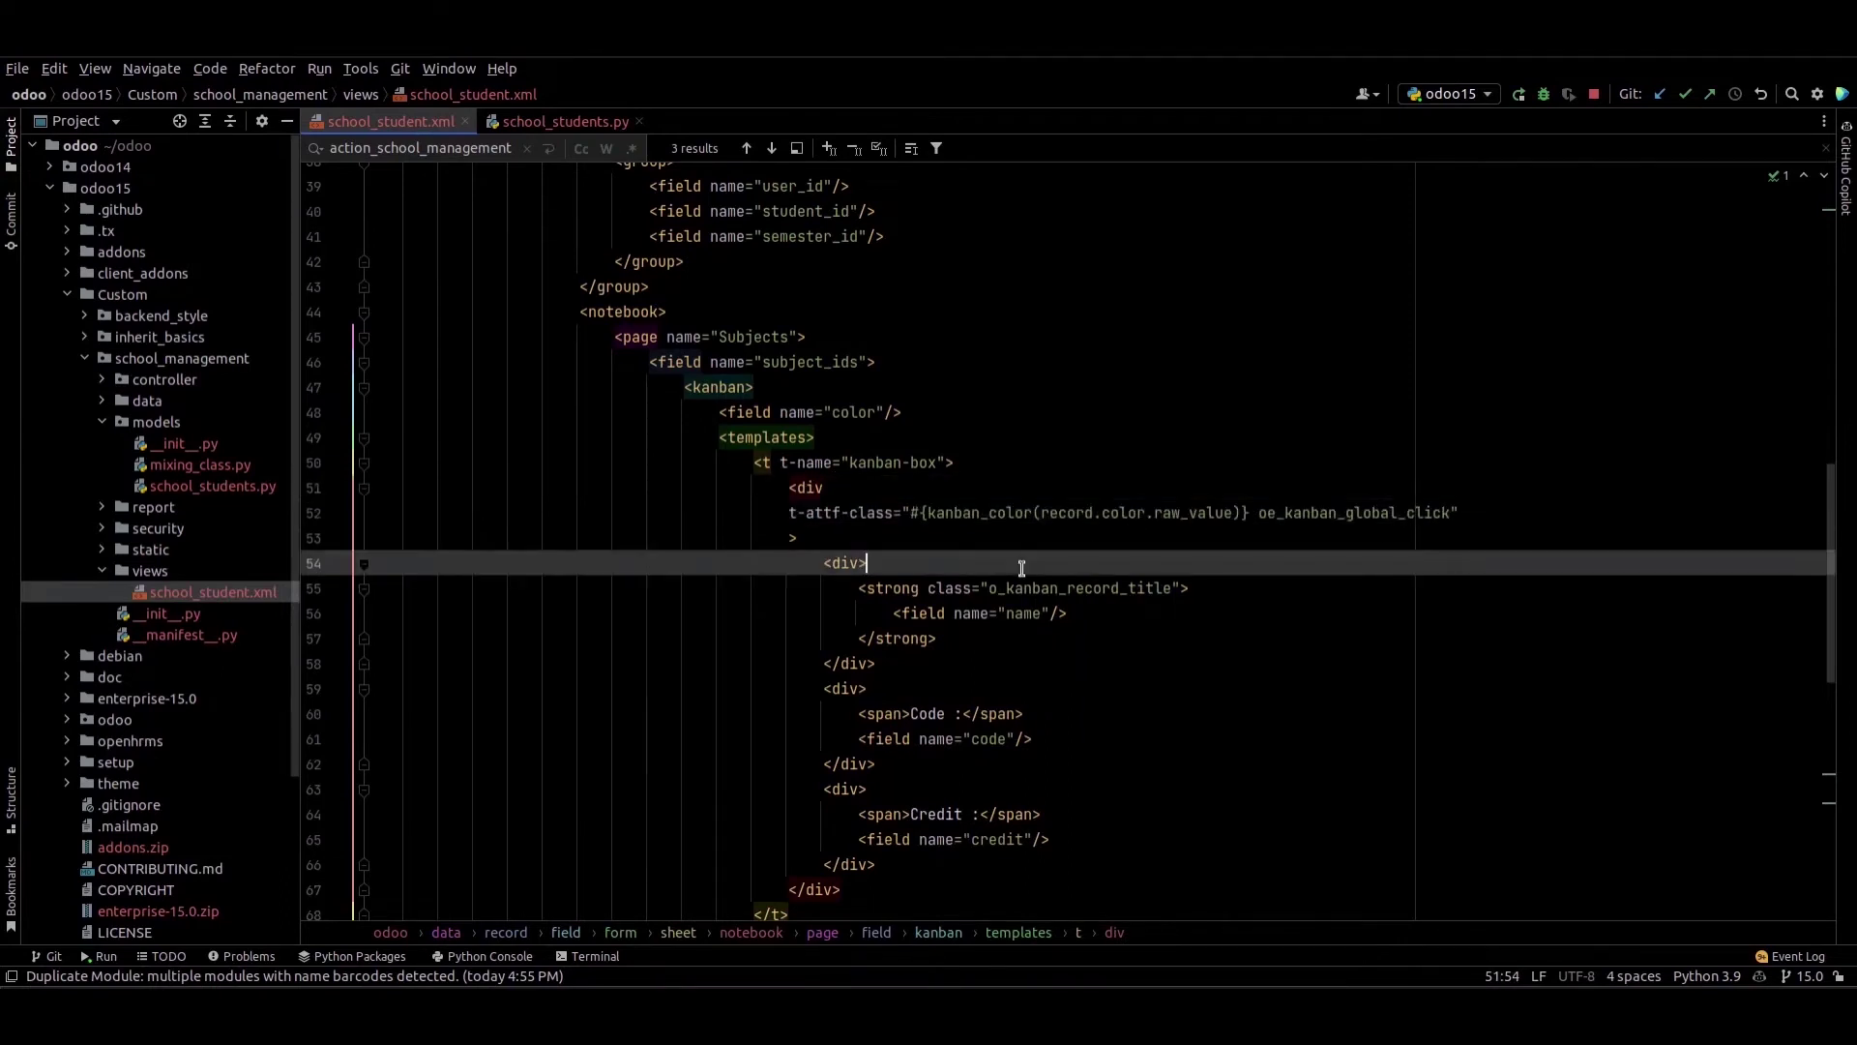
left_click(984, 532)
left_click(1036, 515)
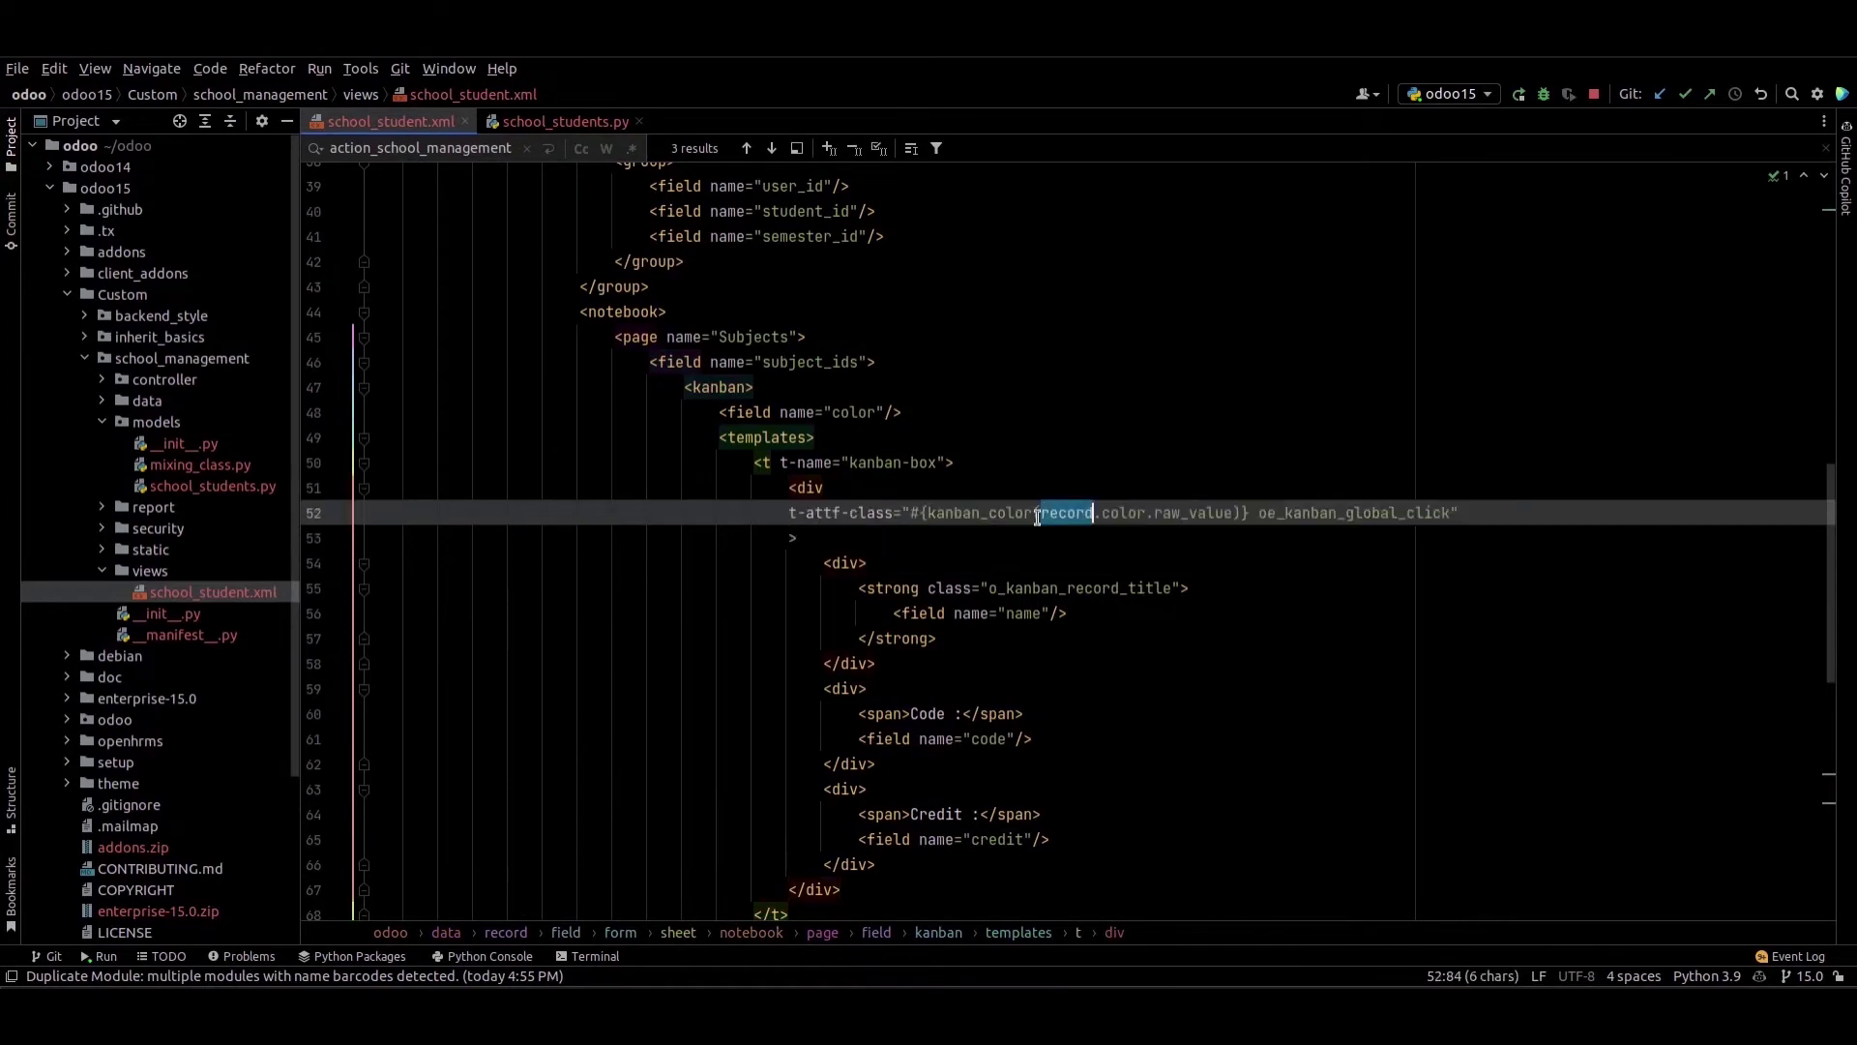
double_click(984, 514)
double_click(1064, 516)
double_click(1112, 515)
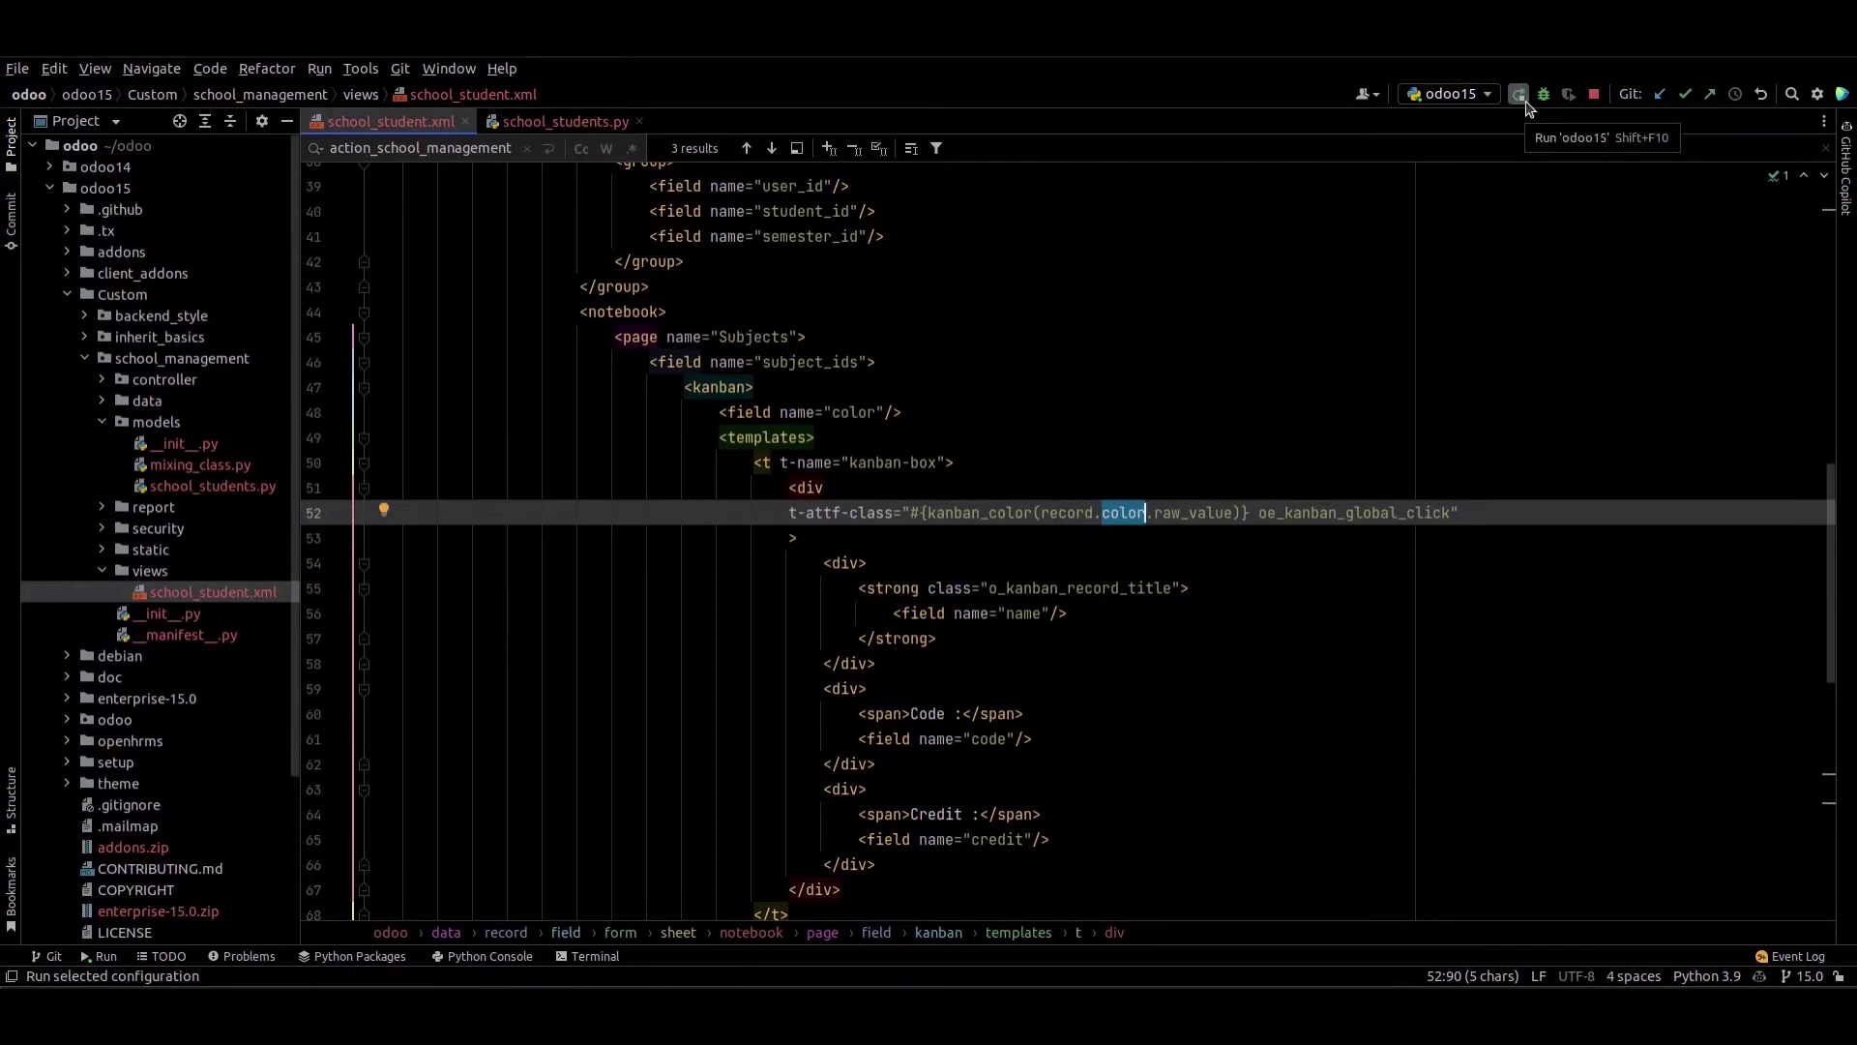
Step: Restart the odoo15 server and open student abc in School Management for editing
left_click(1520, 94)
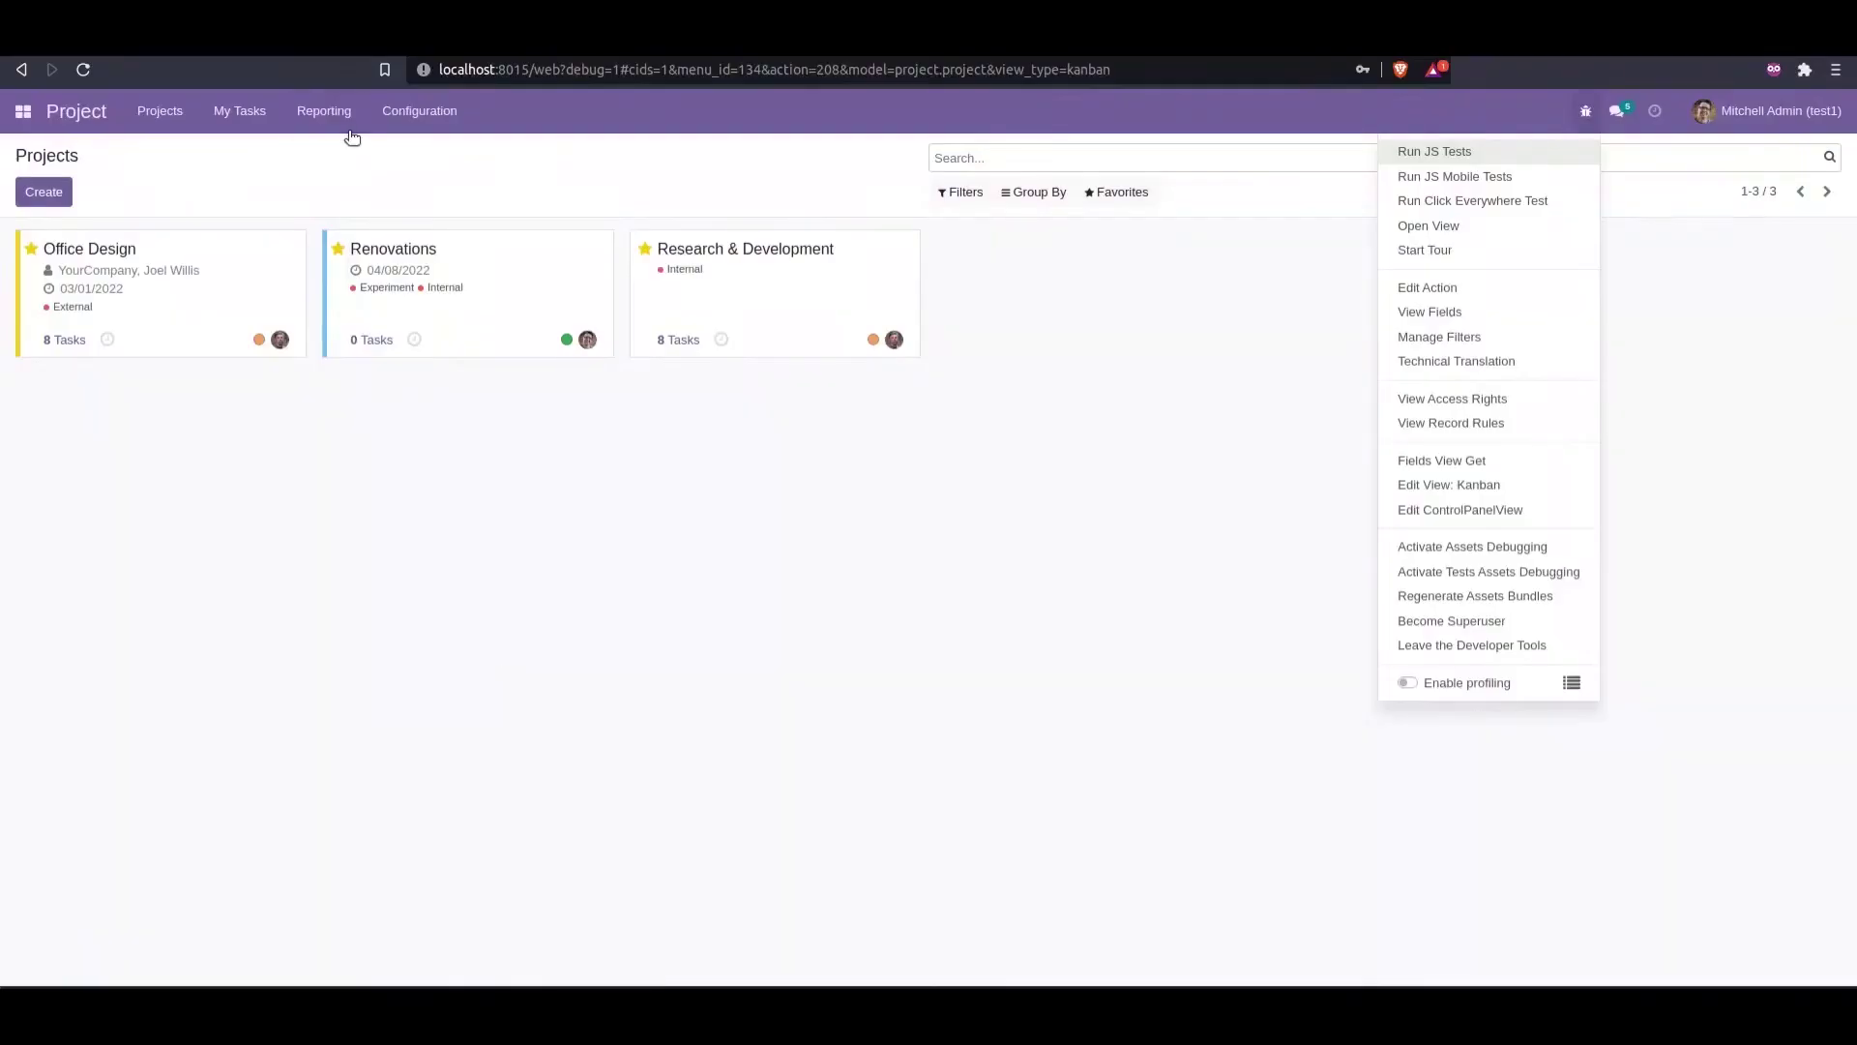
left_click(23, 110)
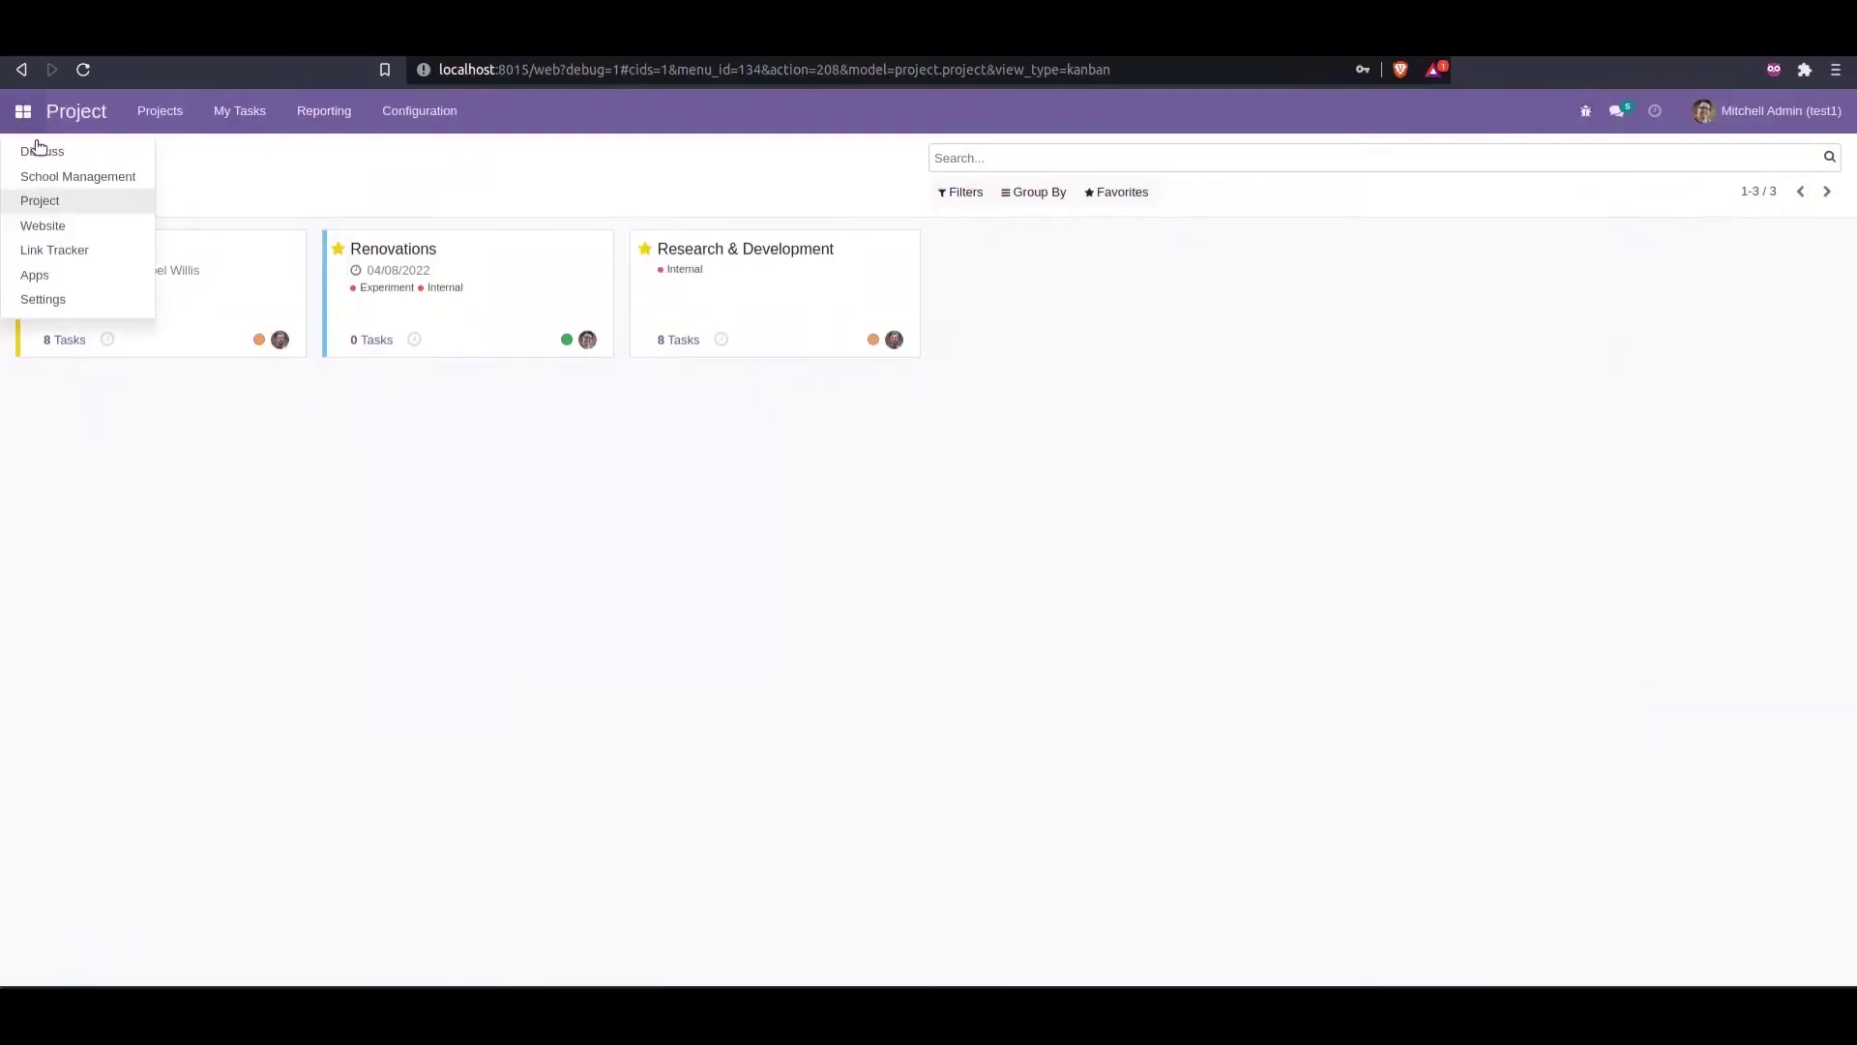
left_click(73, 175)
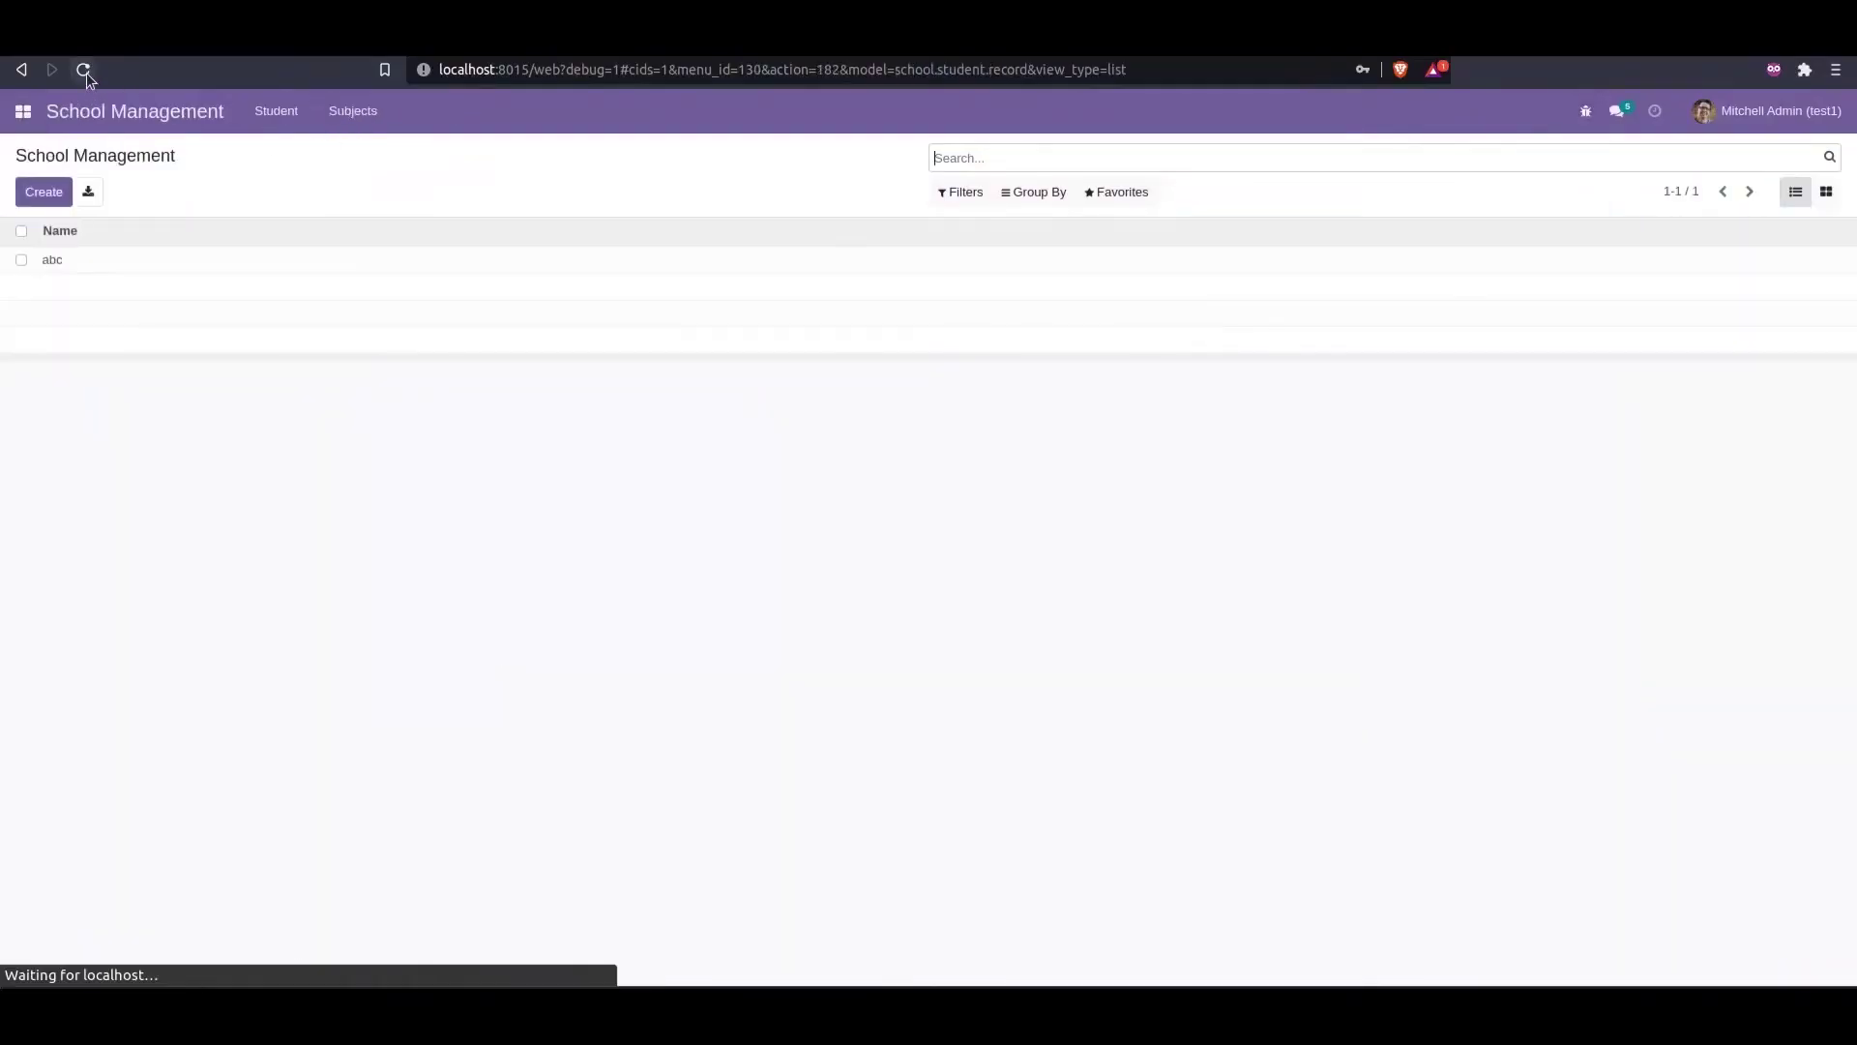
left_click(126, 257)
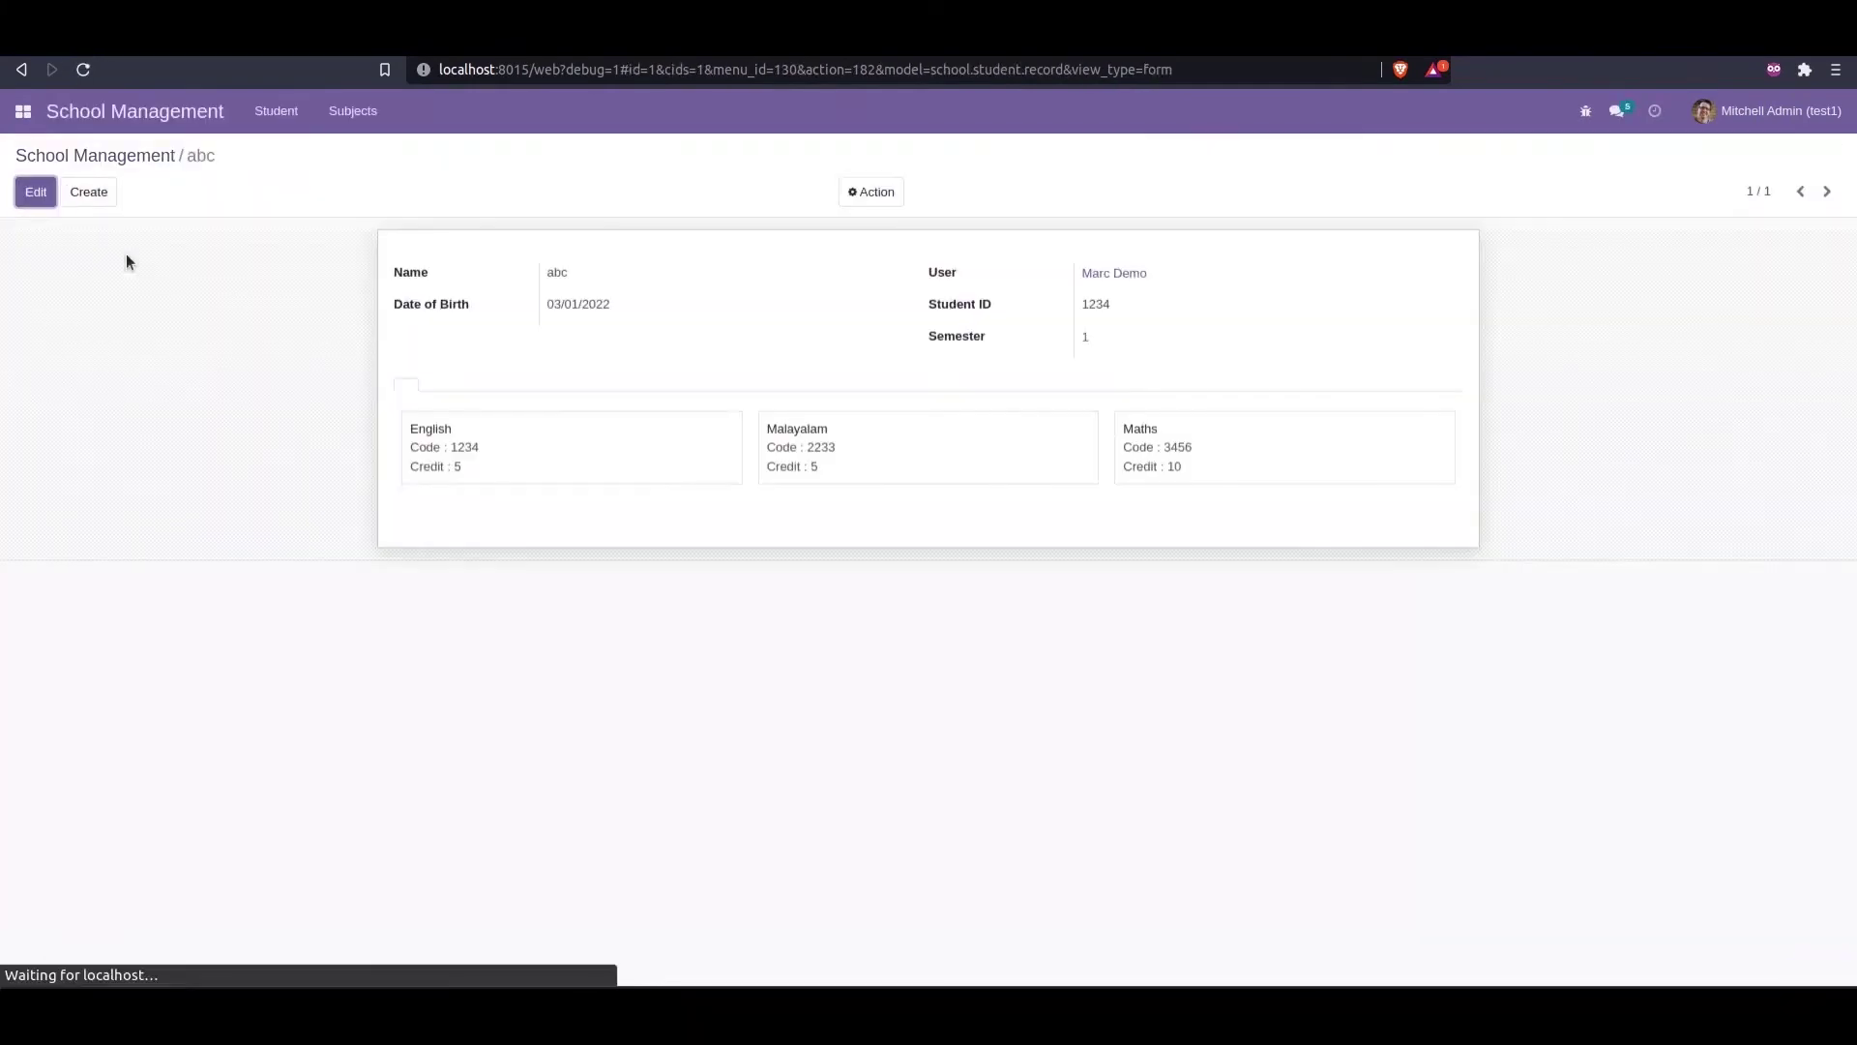
left_click(84, 71)
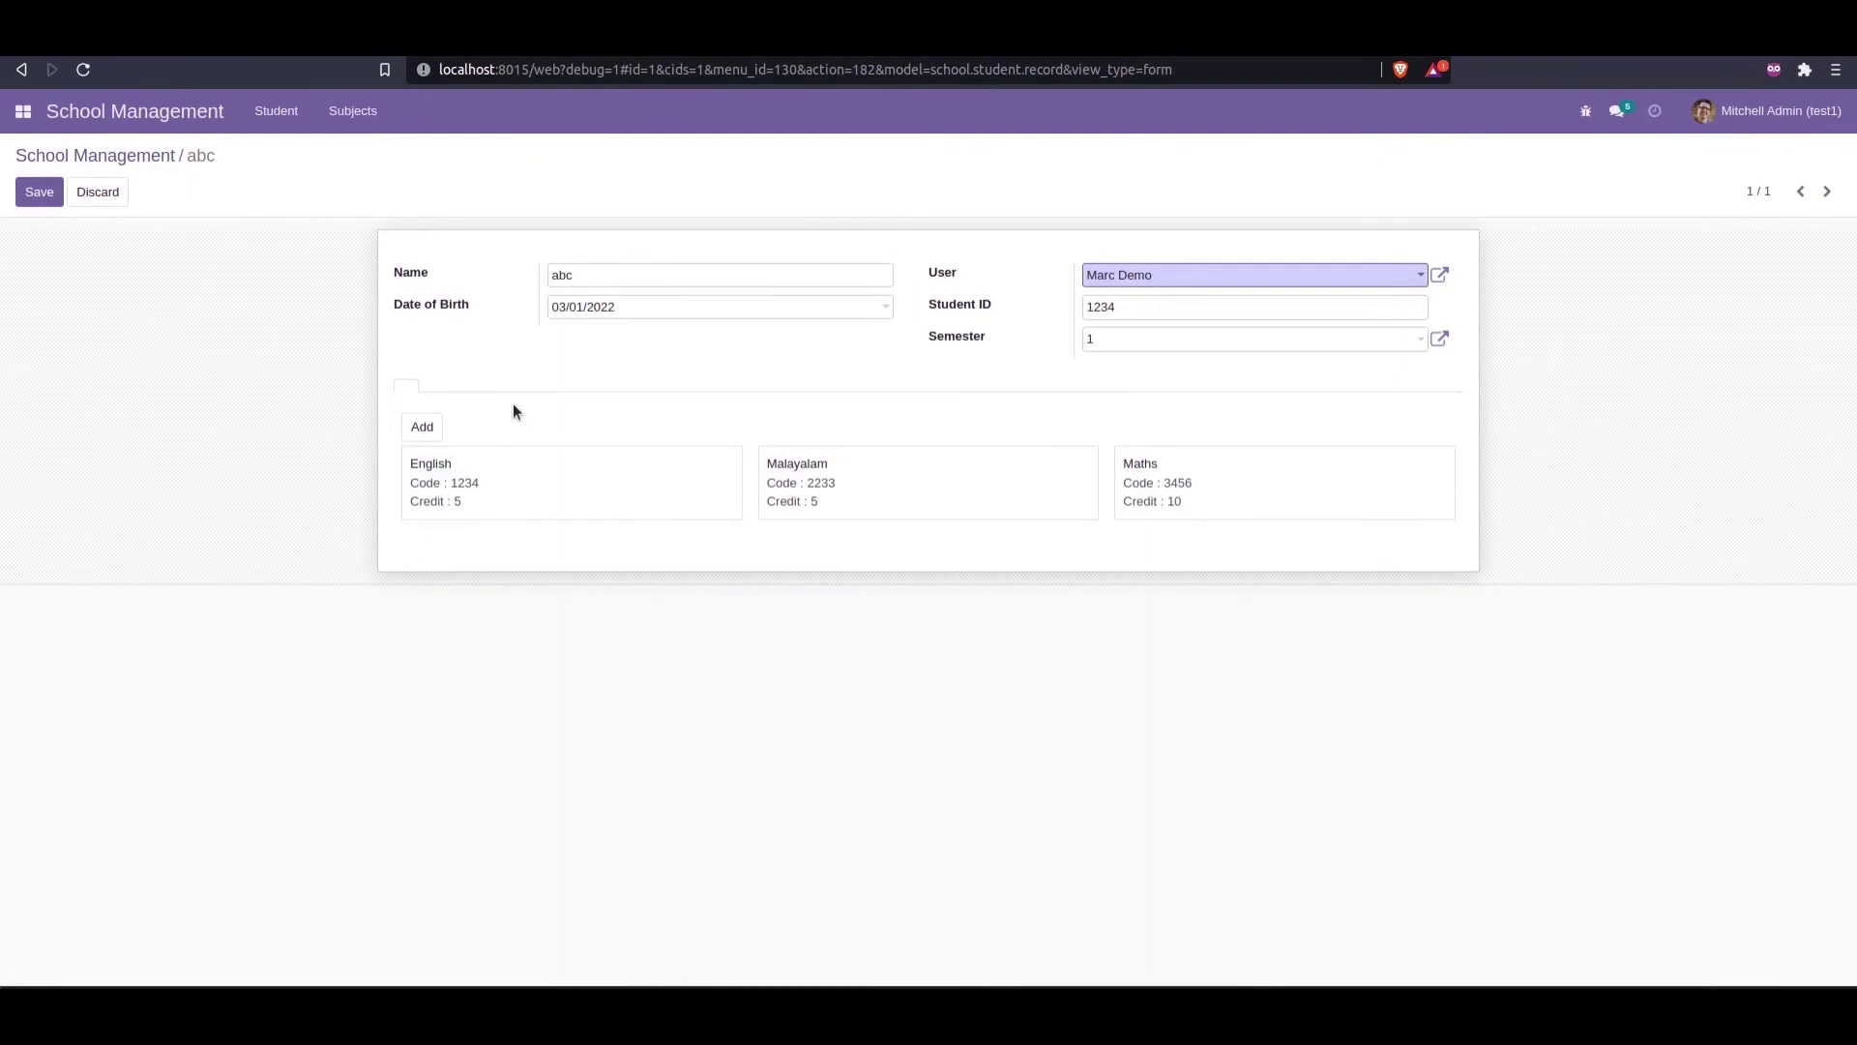
Step: Set the English, Malayalam and Maths subject colors to 1, 5 and 3, saving each
left_click(650, 508)
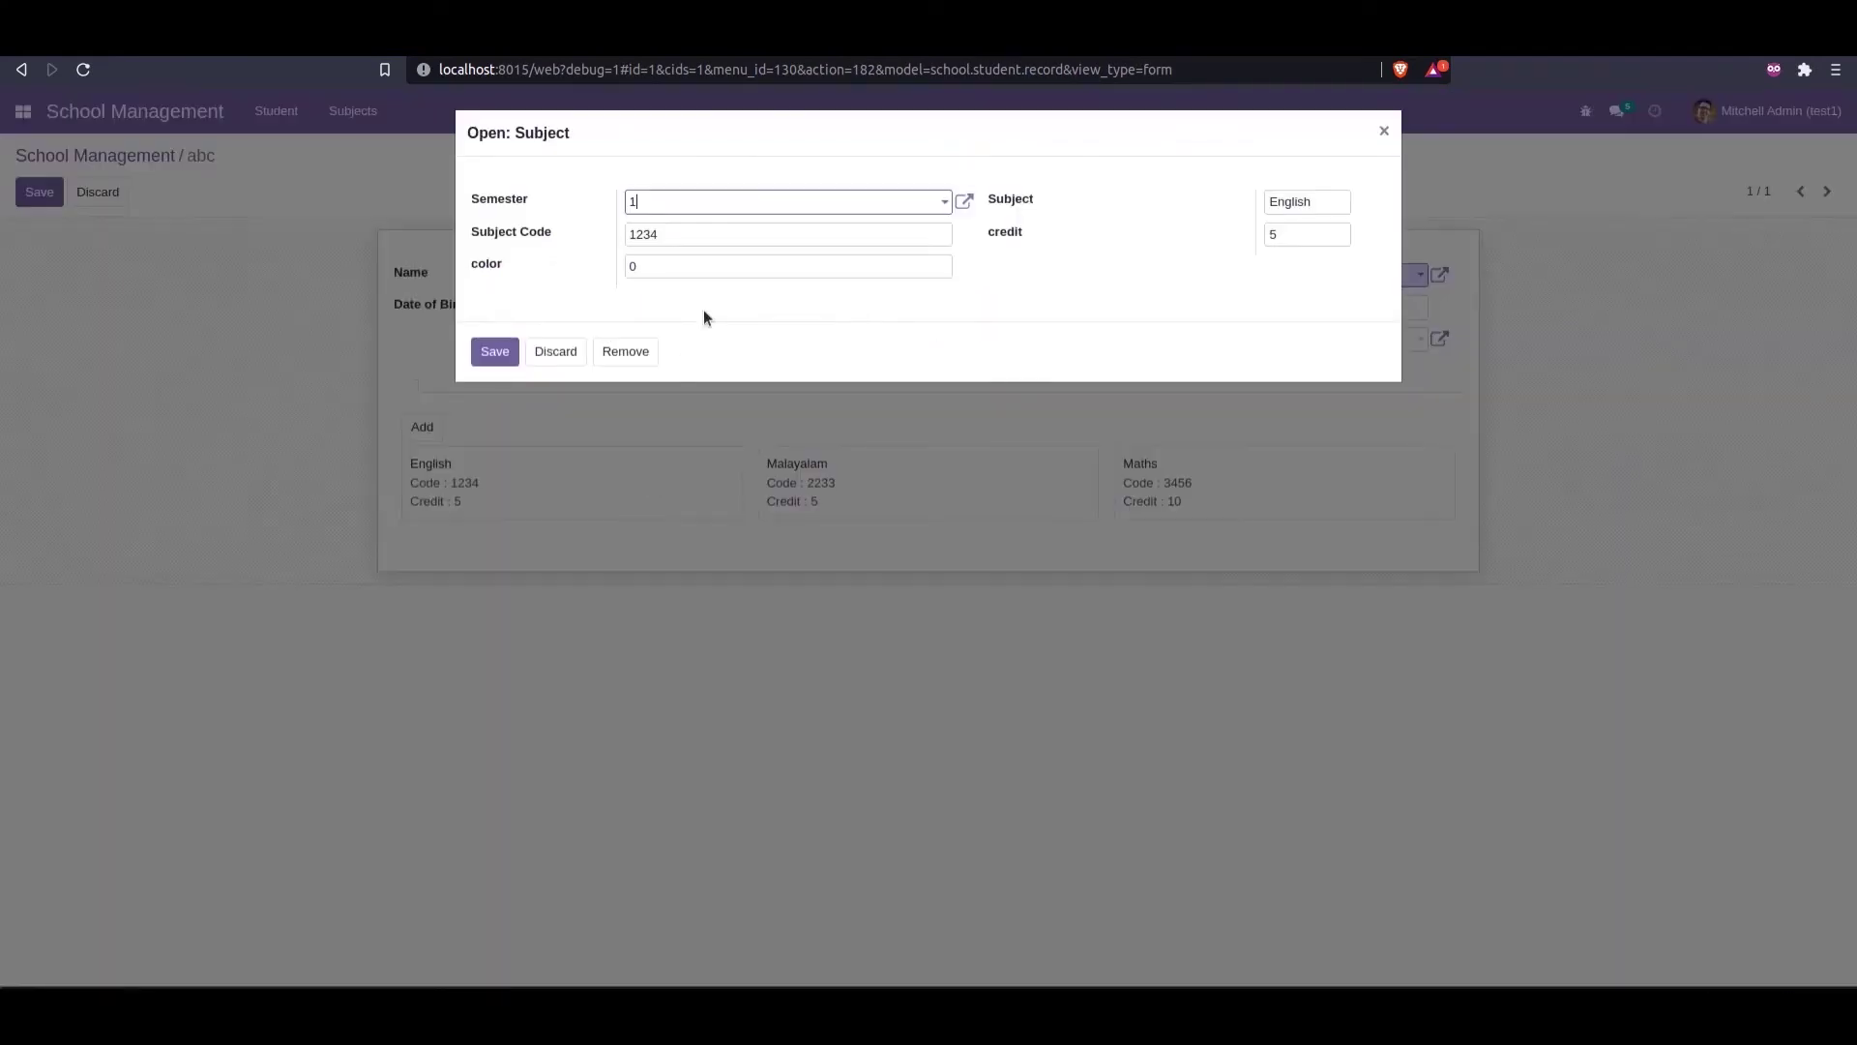
left_click(647, 265)
type("1")
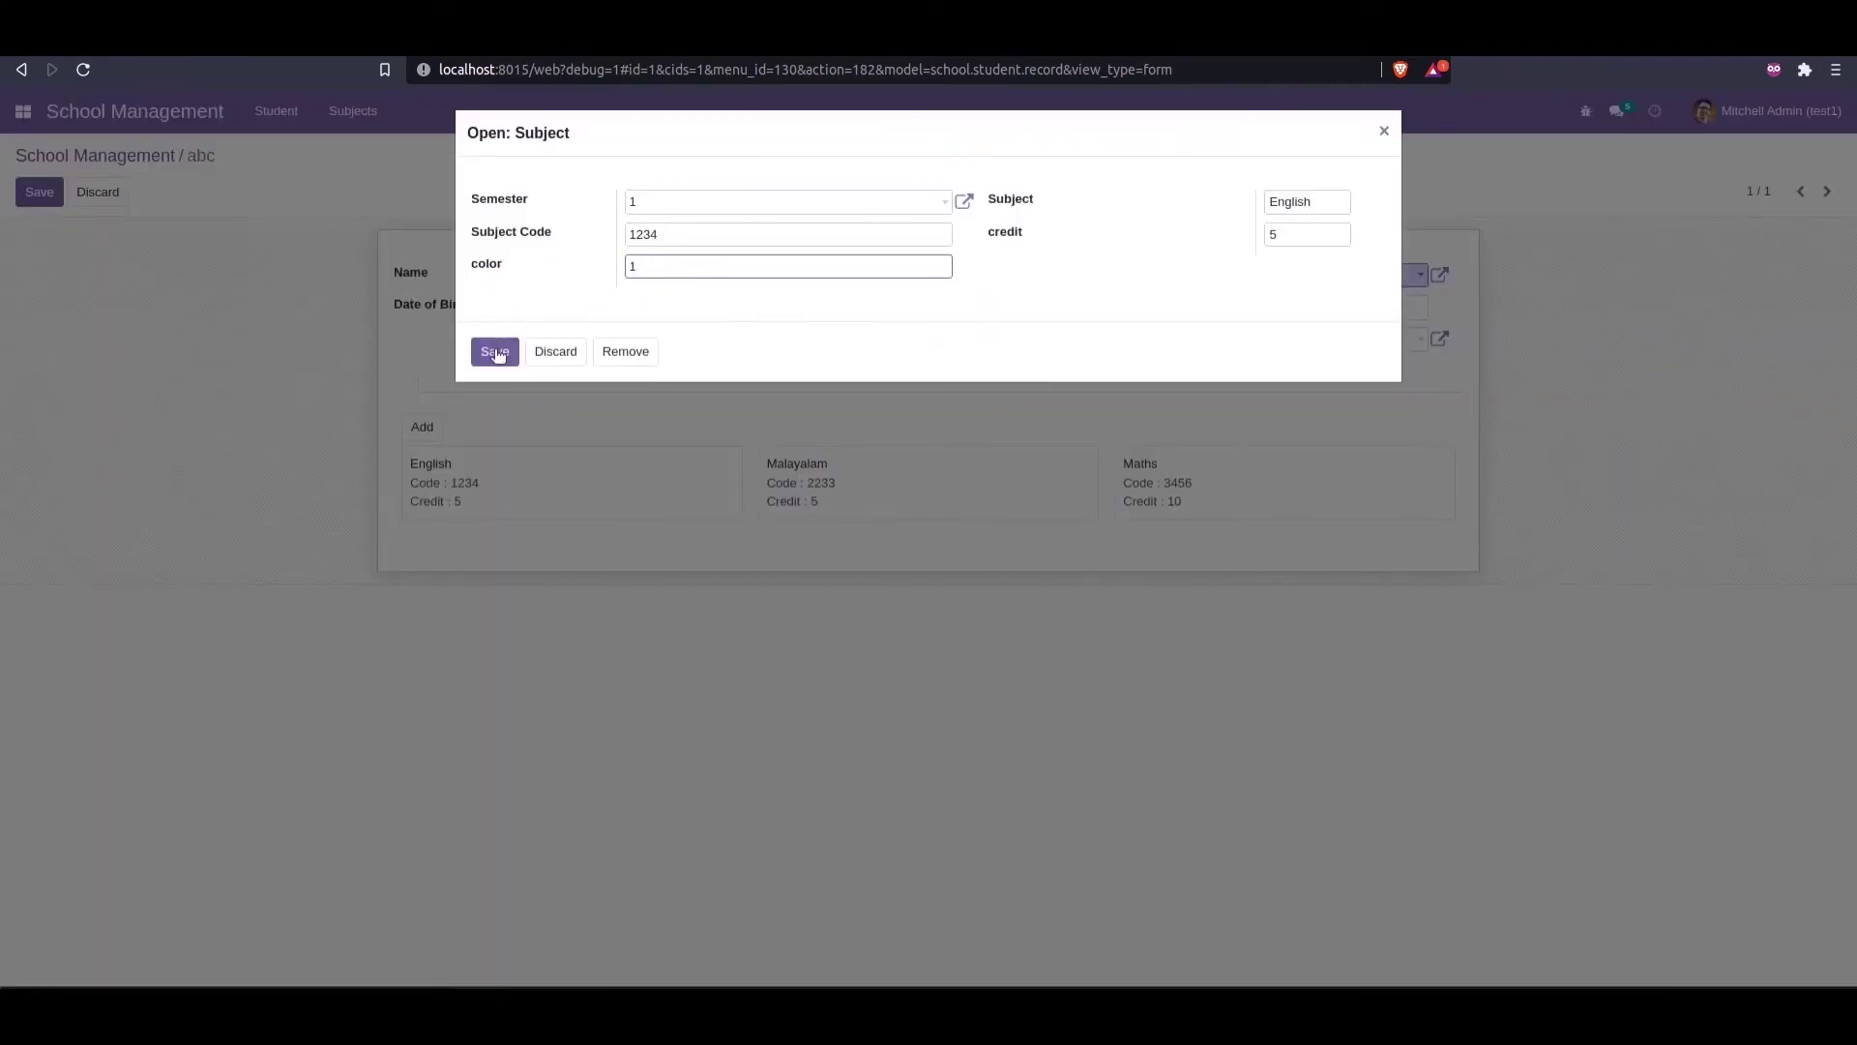
left_click(493, 351)
left_click(786, 467)
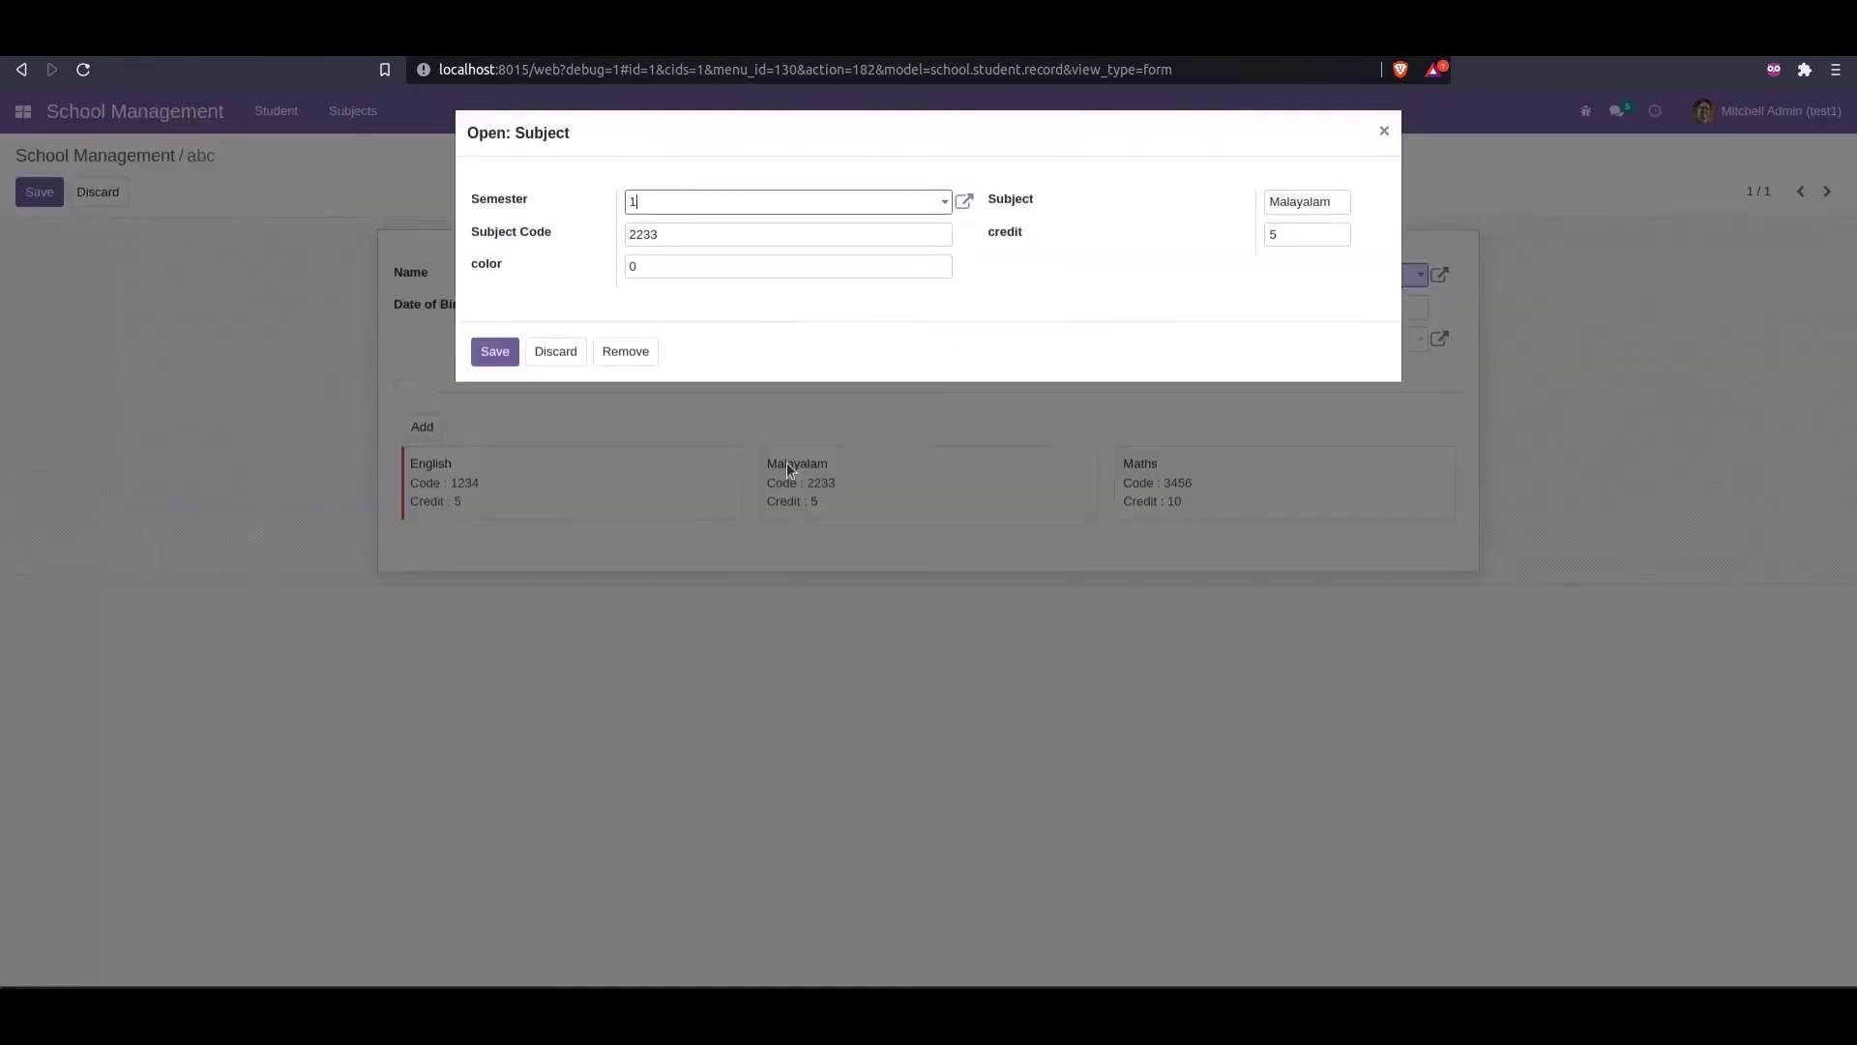
left_click(706, 268)
left_click(493, 351)
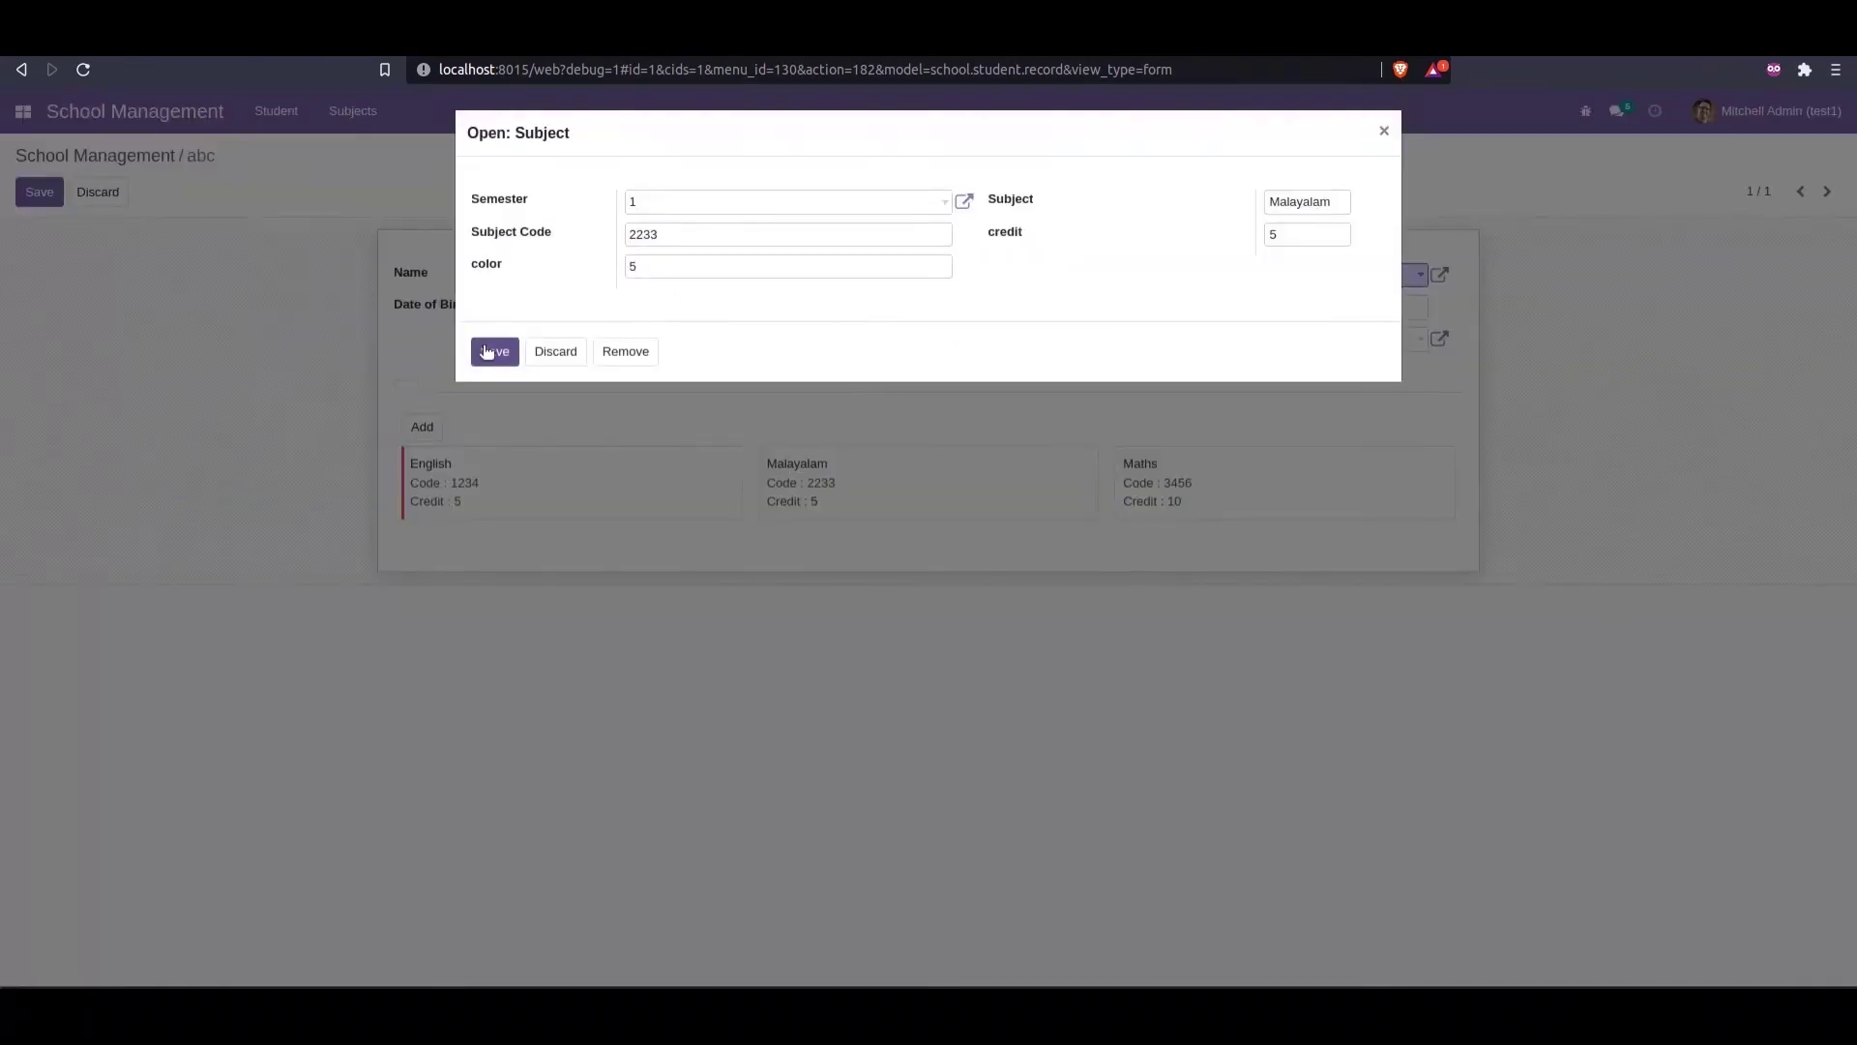
left_click(1162, 511)
left_click(719, 270)
type("3")
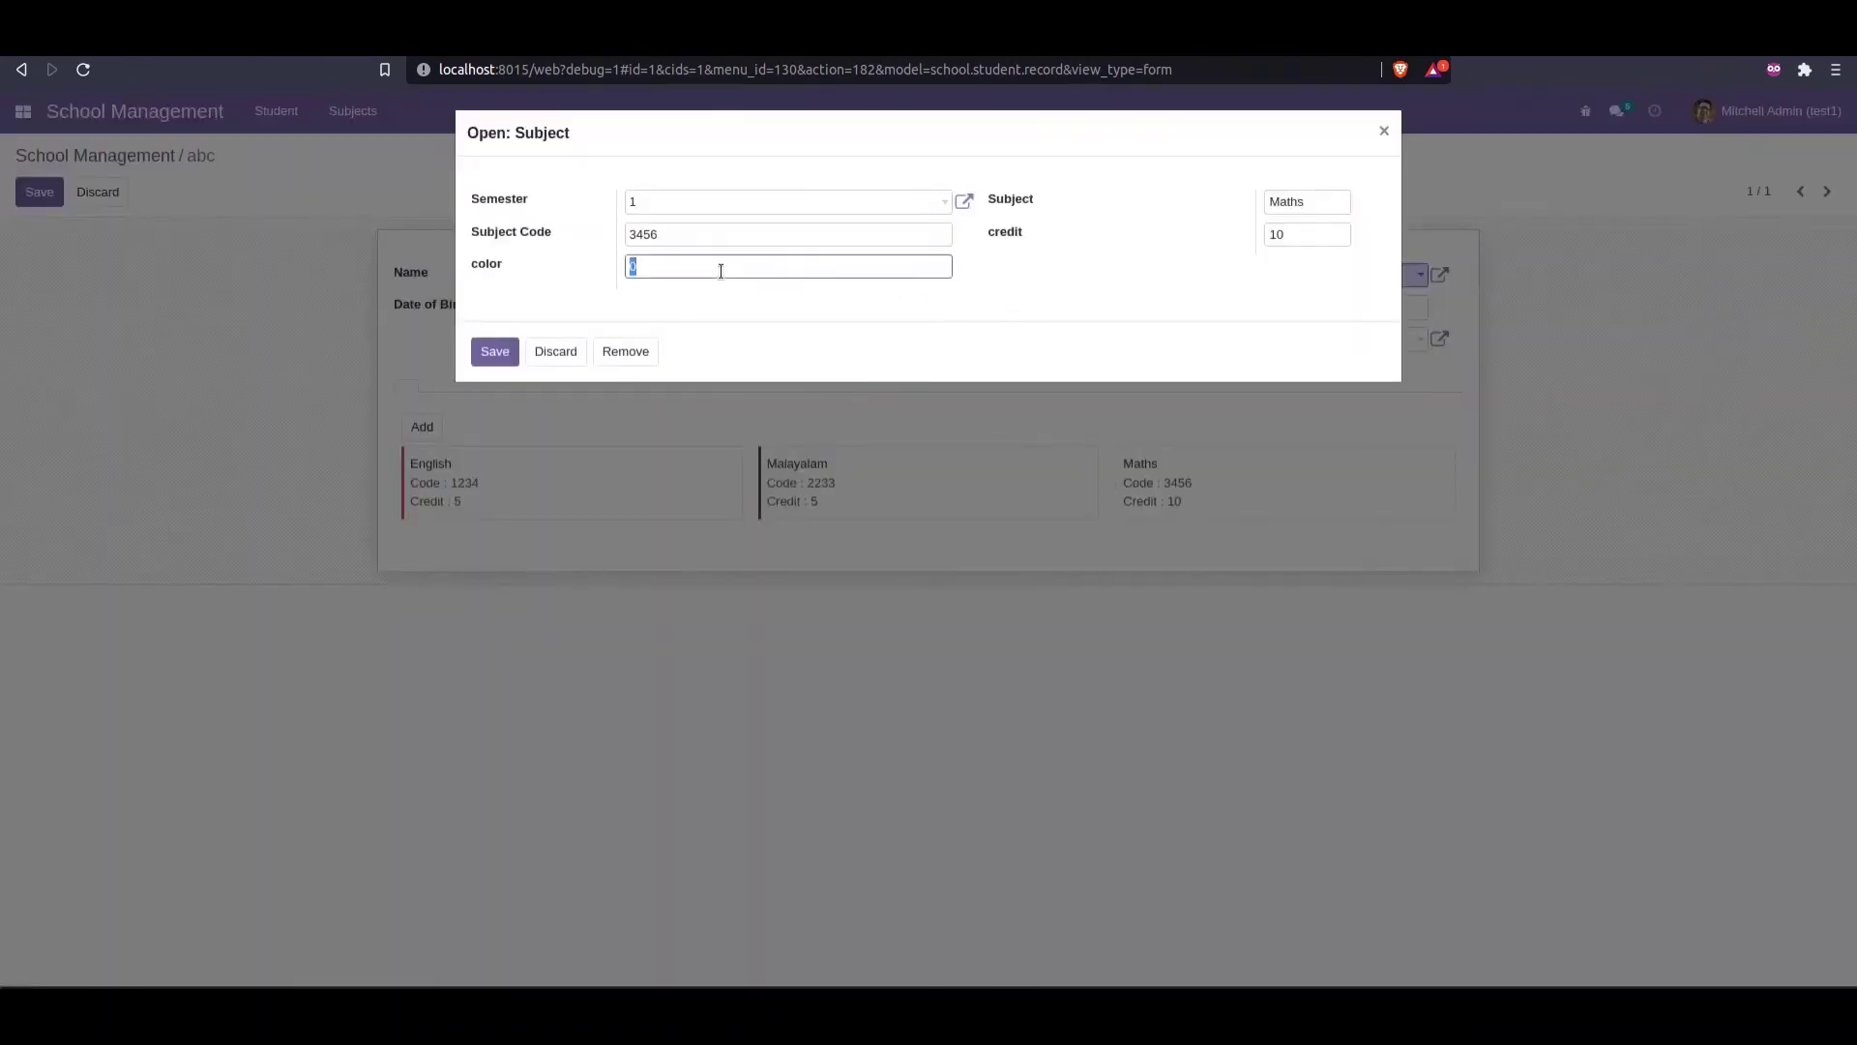
left_click(494, 352)
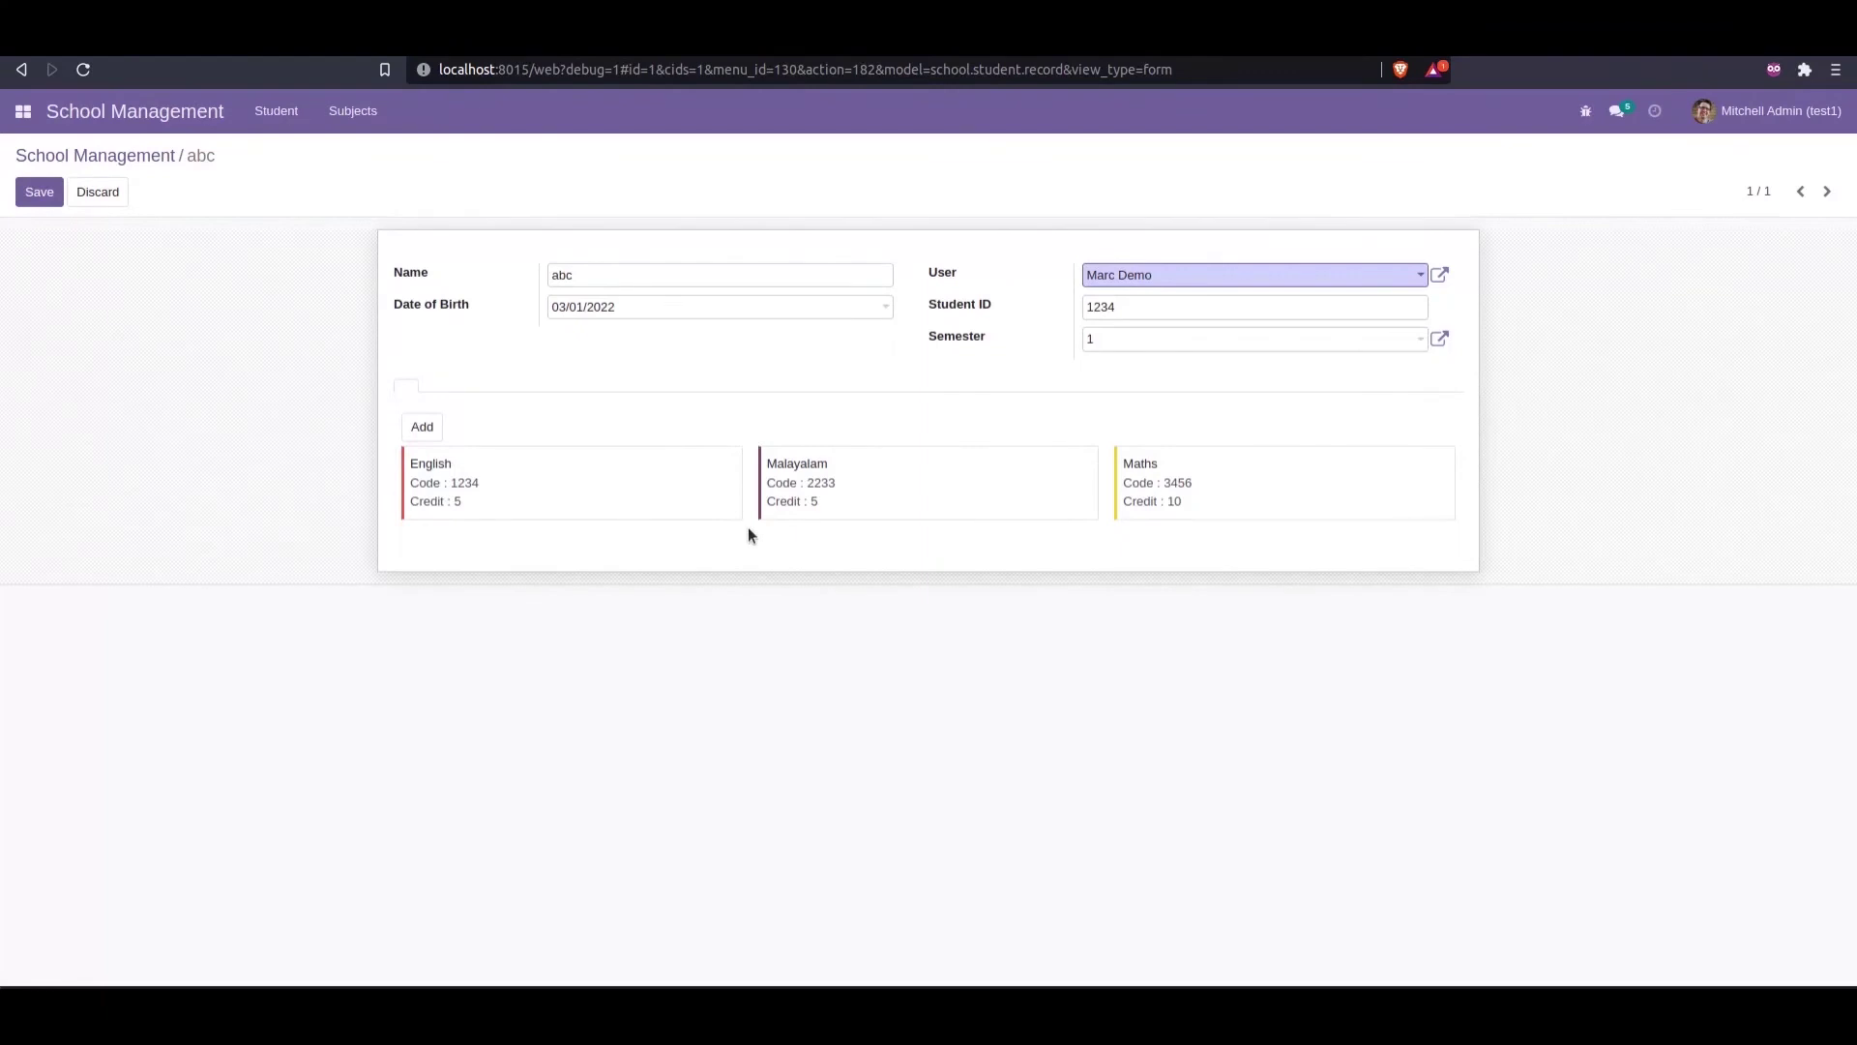
Step: Back in PyCharm with the Run panel closed, review the kanban_color attribute and card body lines 53–67
left_click(180, 1015)
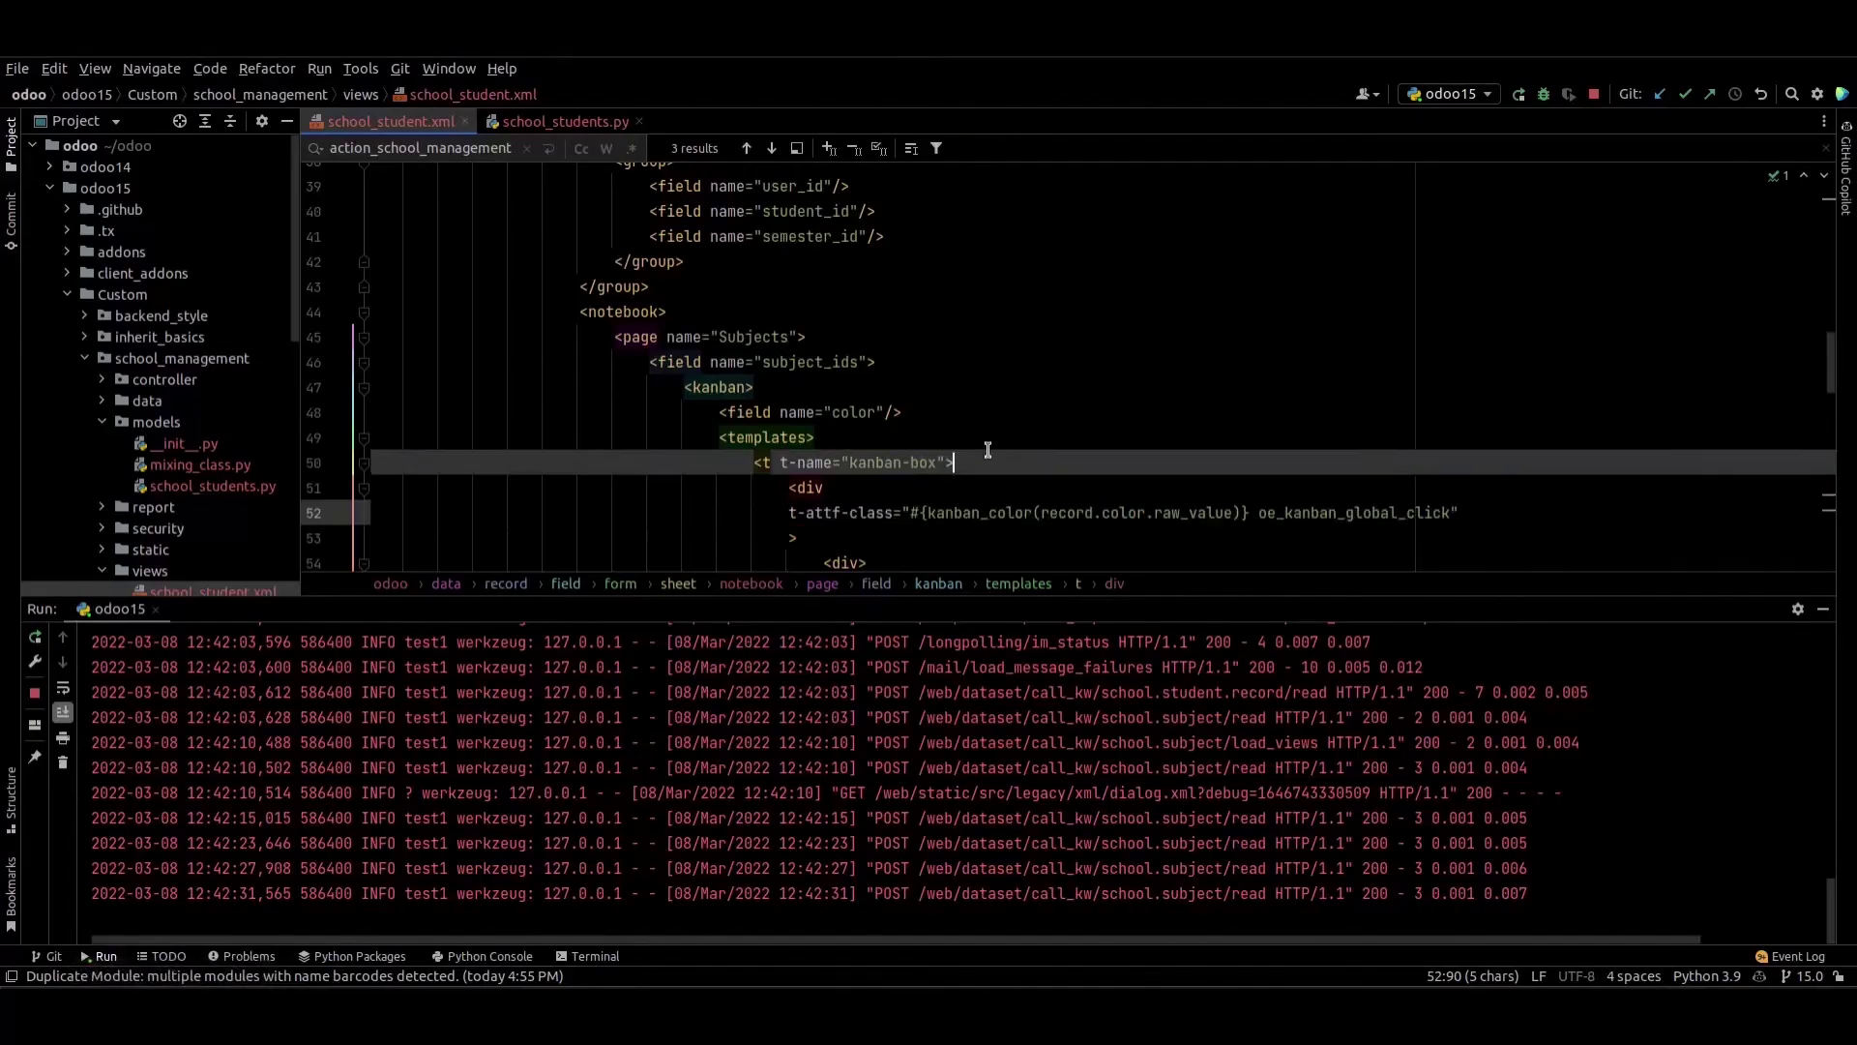
left_click(1187, 513)
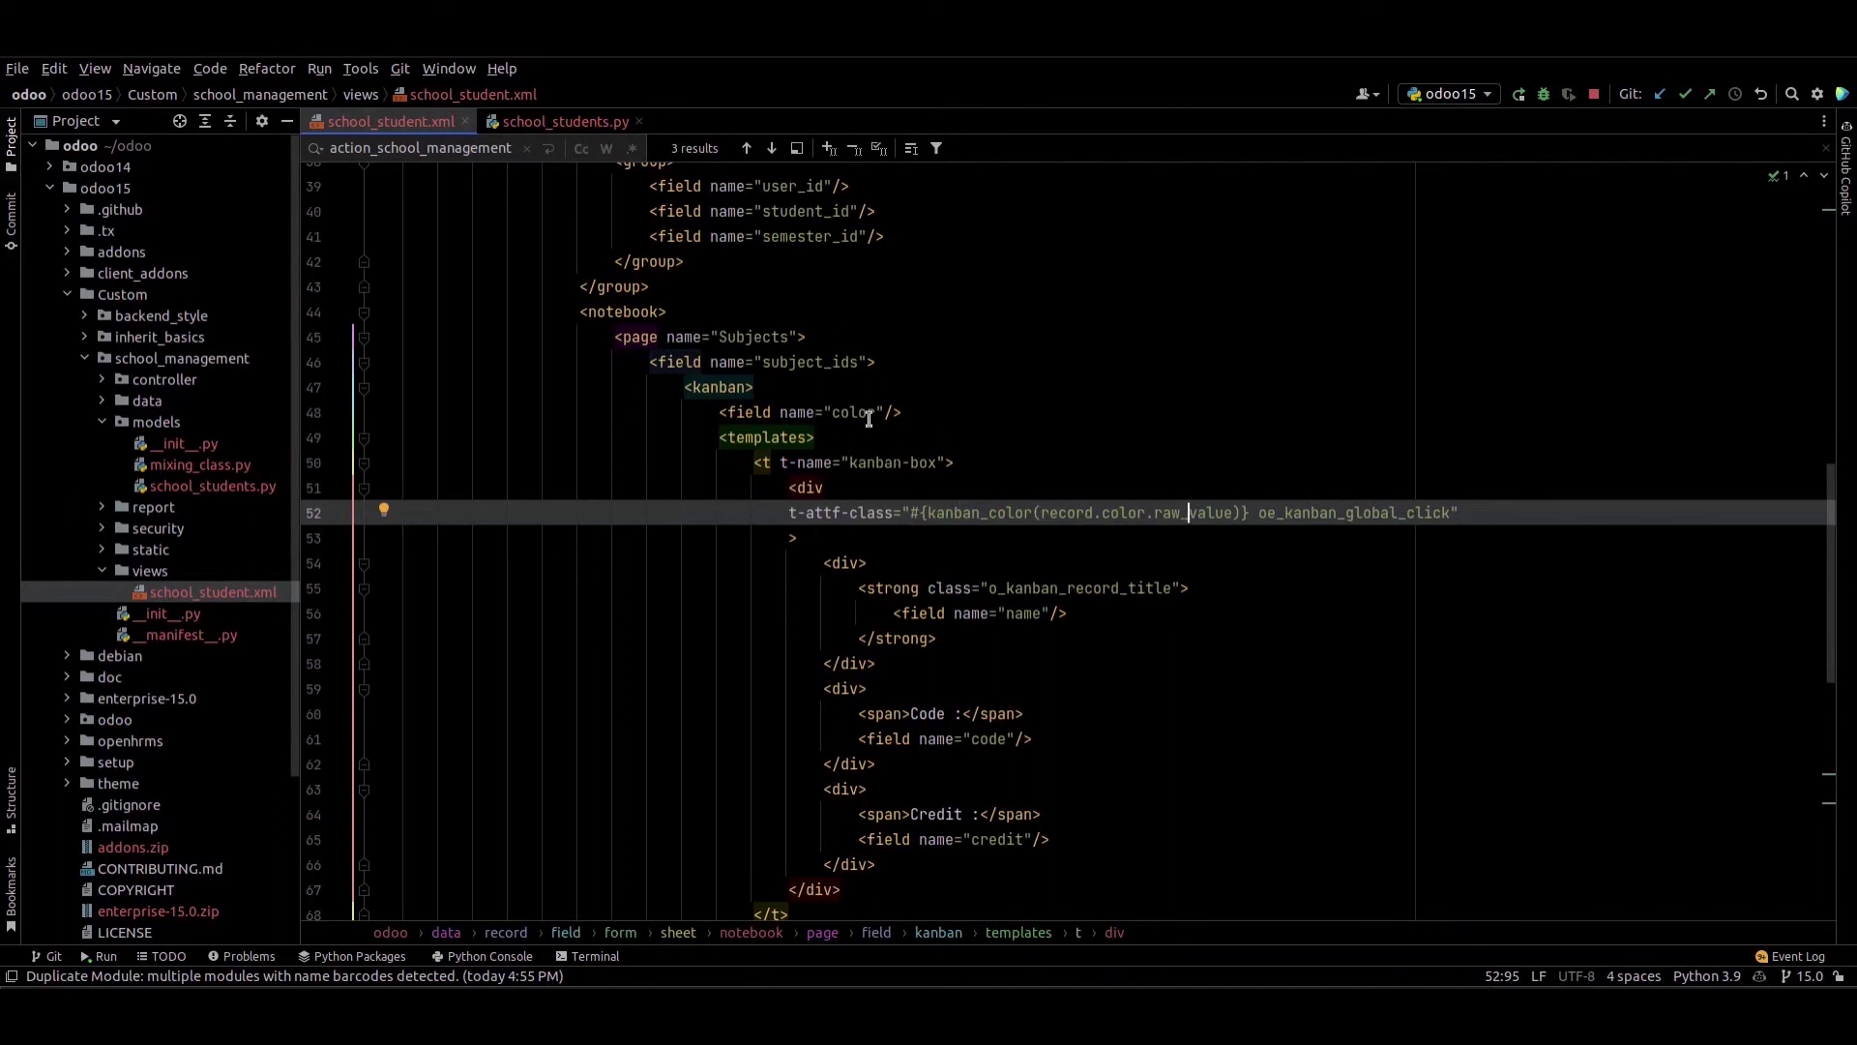
double_click(841, 511)
double_click(958, 512)
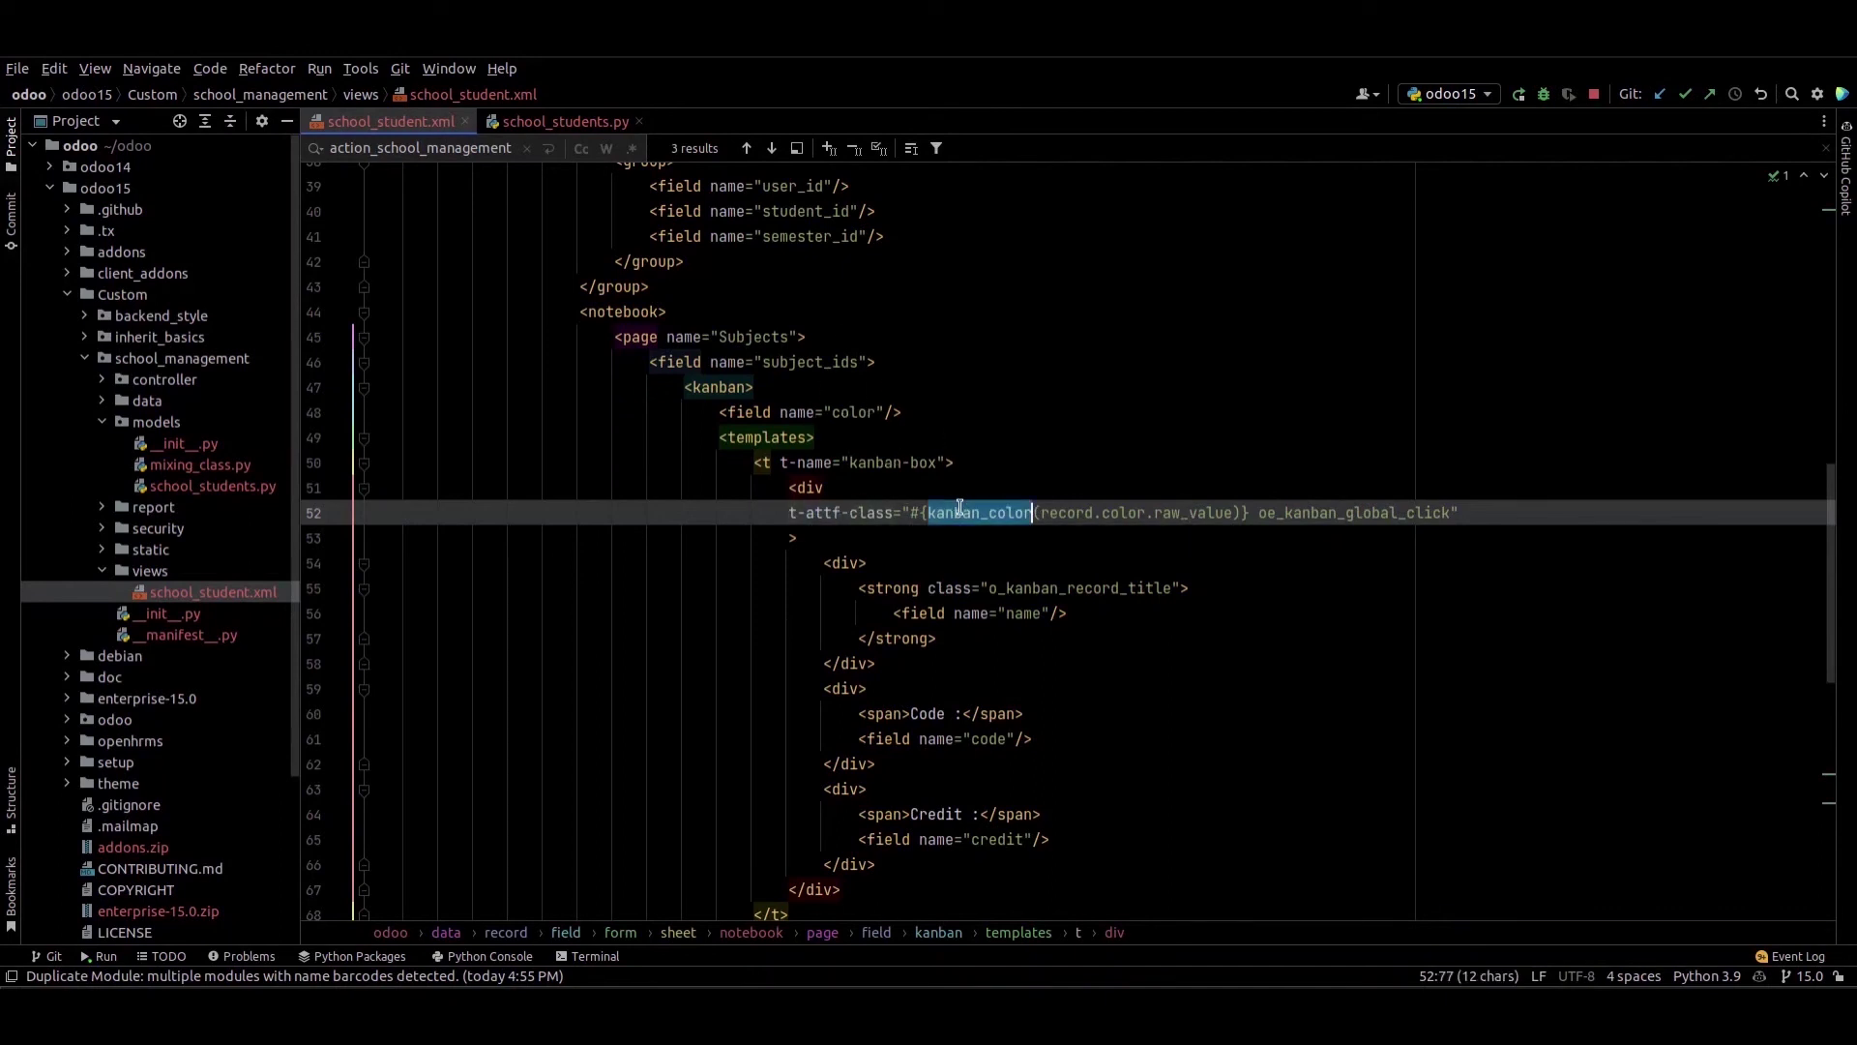
left_click(1041, 533)
key("ctrl+w")
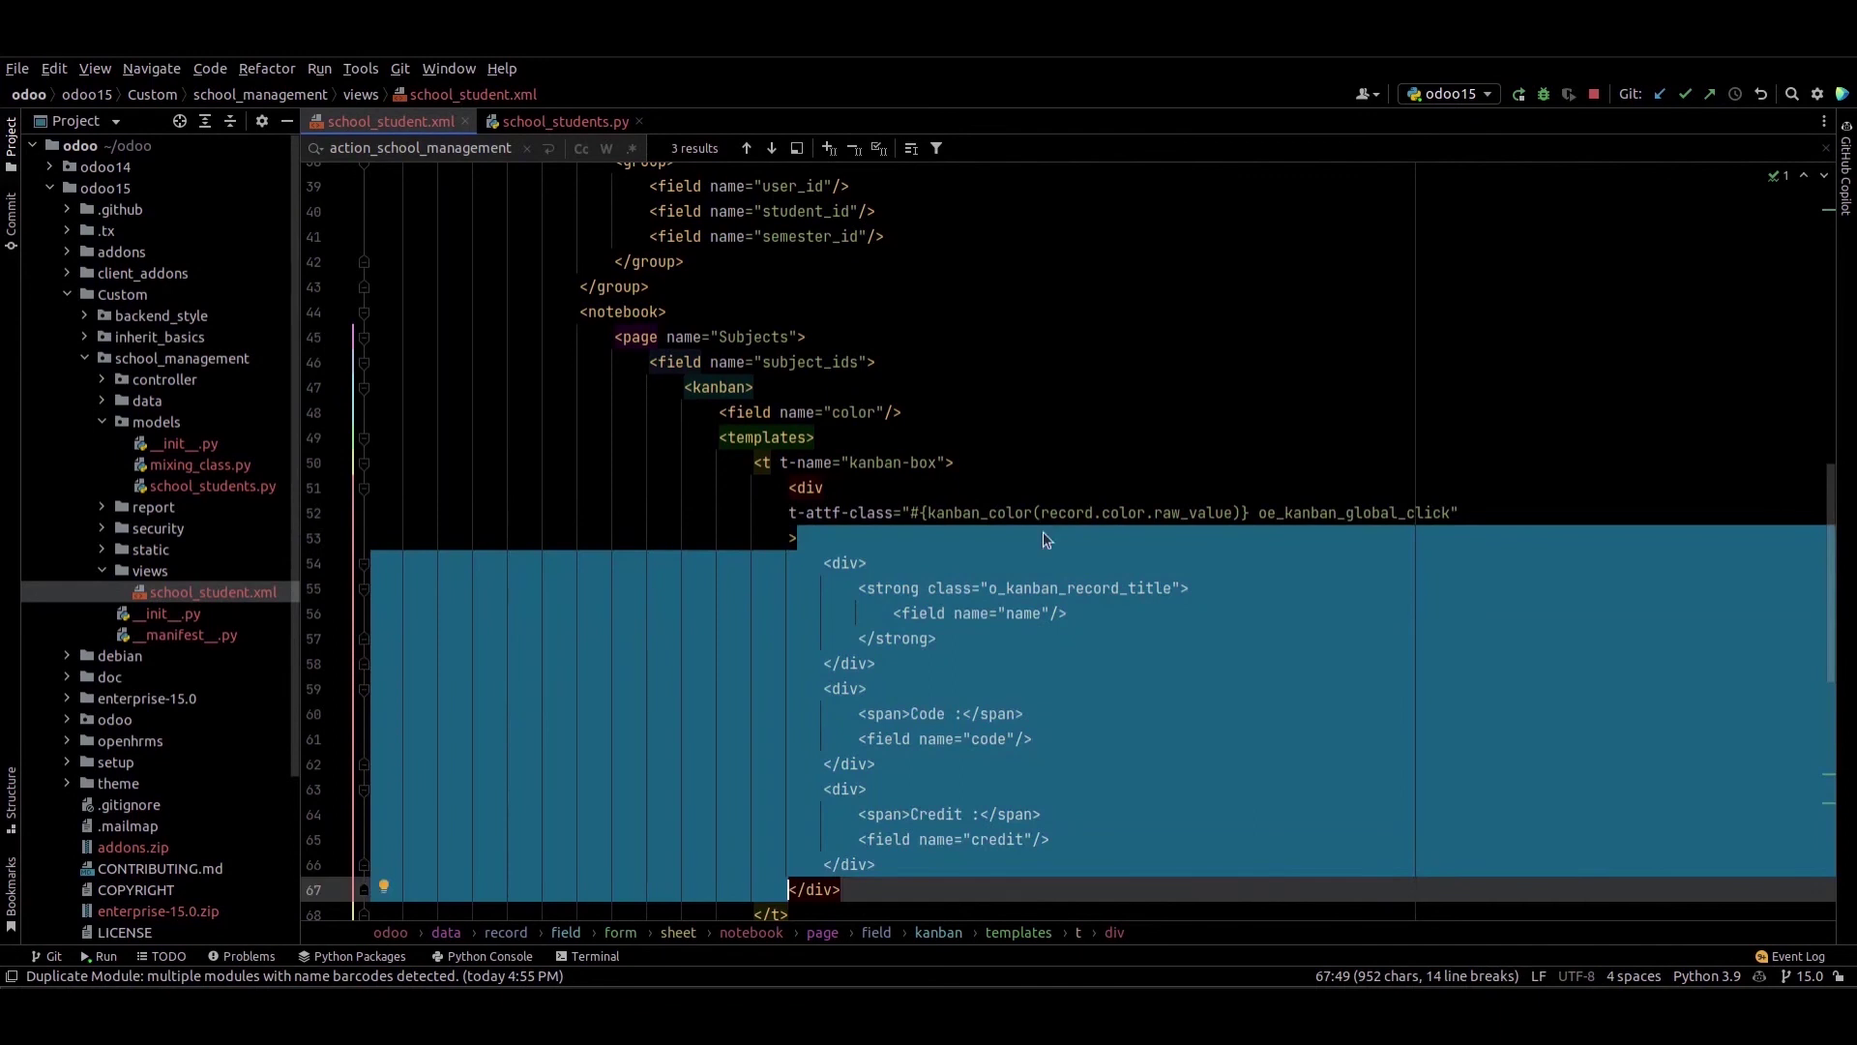
left_click(1044, 539)
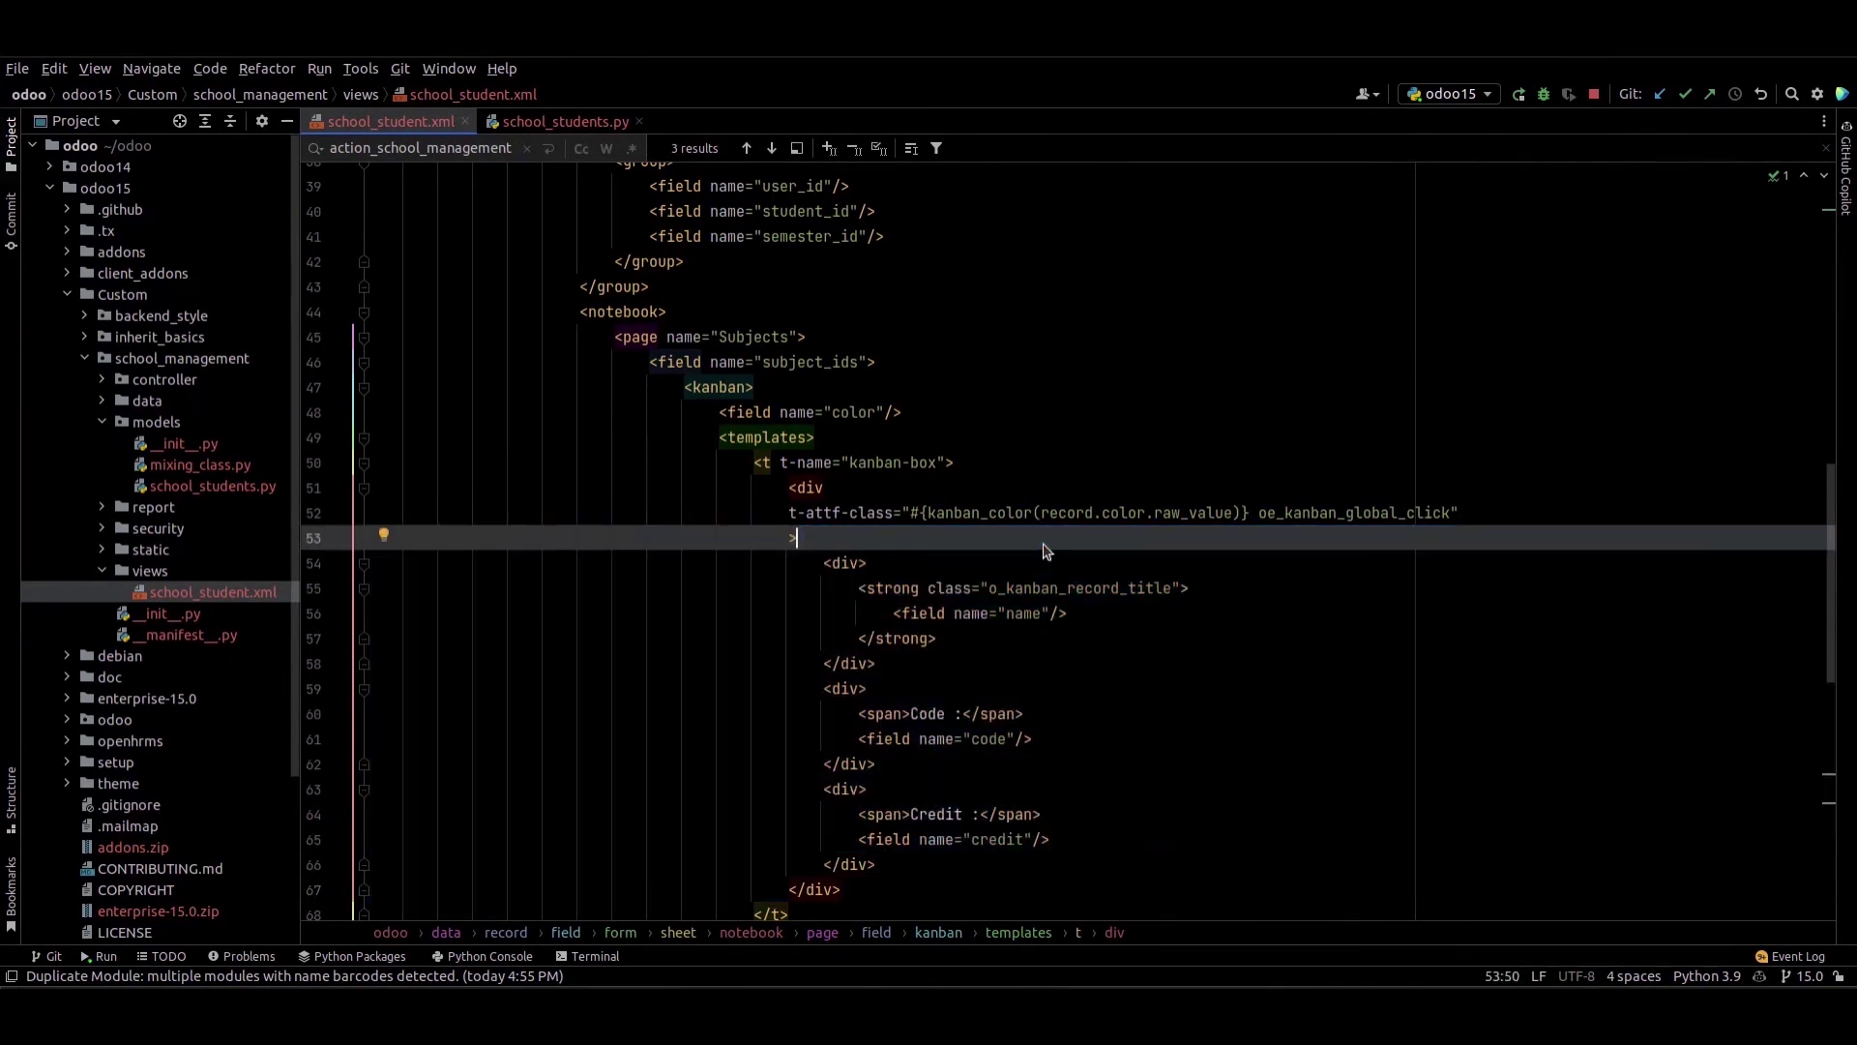